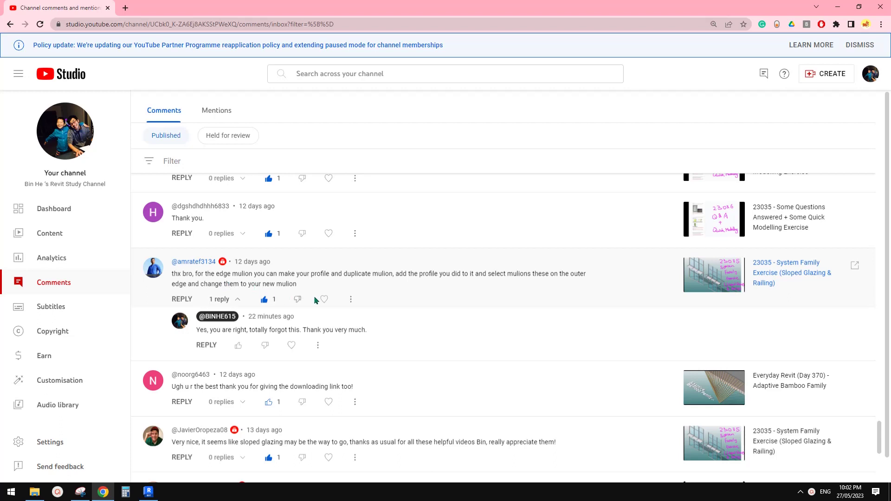
Switch to Revit, clear the mullion selection and examine the louvred sunshade on the curtain wall in 3D
scroll(325, 301, down, 1)
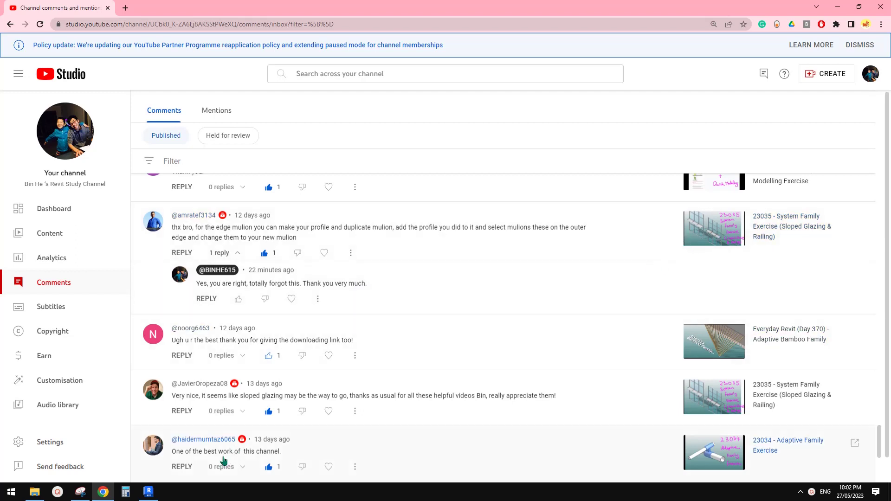
click(148, 492)
scroll(386, 306, down, 3)
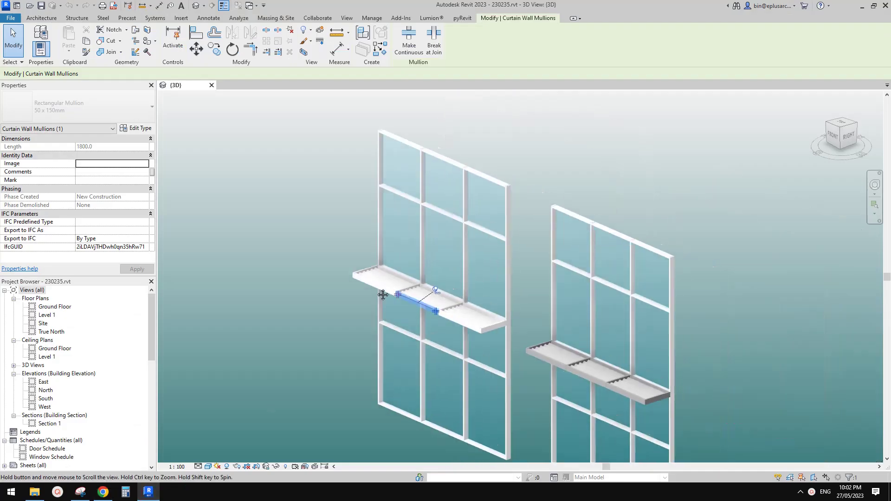
click(332, 370)
scroll(470, 334, up, 3)
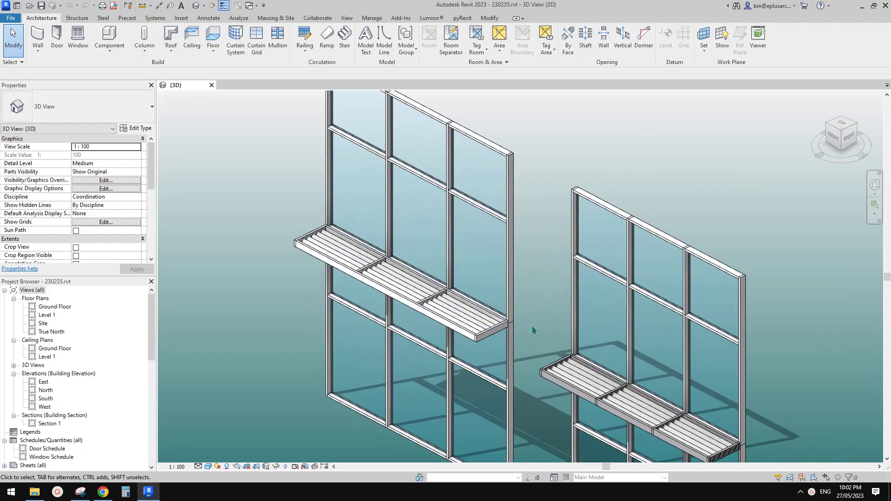
middle_drag(500, 327, 503, 311)
click(445, 287)
shift+middle_drag(445, 287, 513, 292)
scroll(513, 293, up, 5)
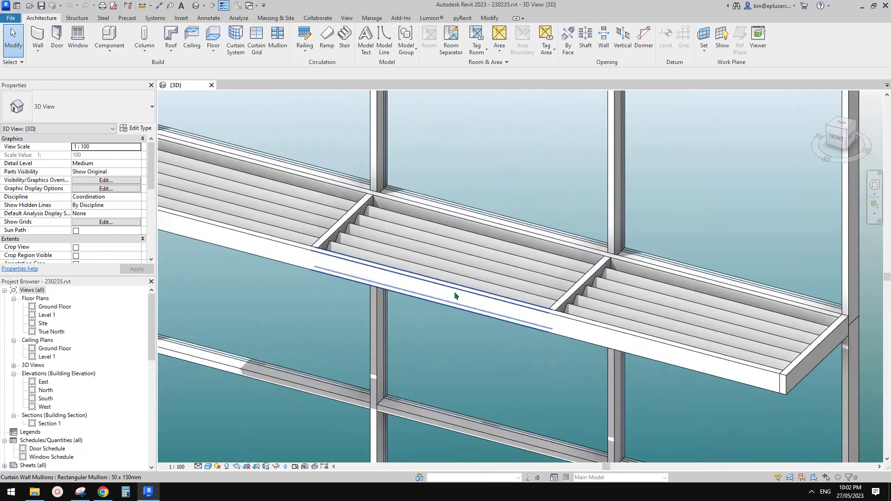
Examine the available profile options in the type properties of the sunshade's middle front edge mullion
click(455, 296)
scroll(455, 296, down, 3)
shift+middle_drag(453, 266, 427, 297)
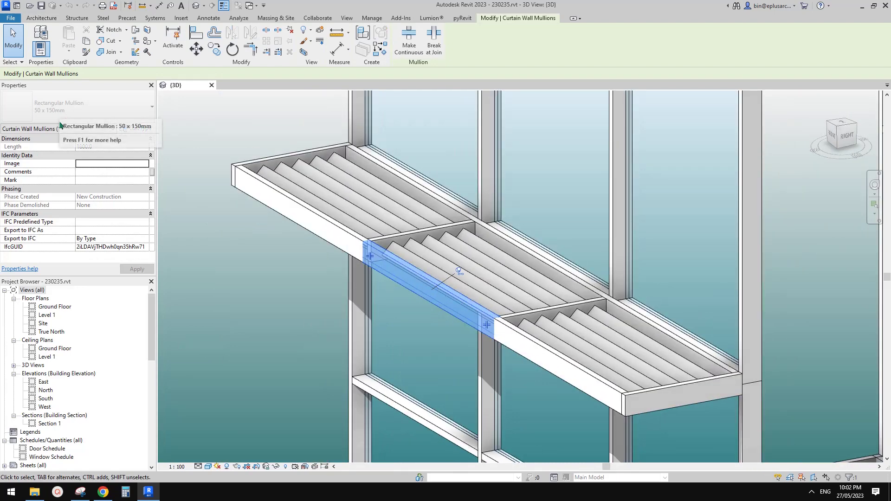
click(132, 129)
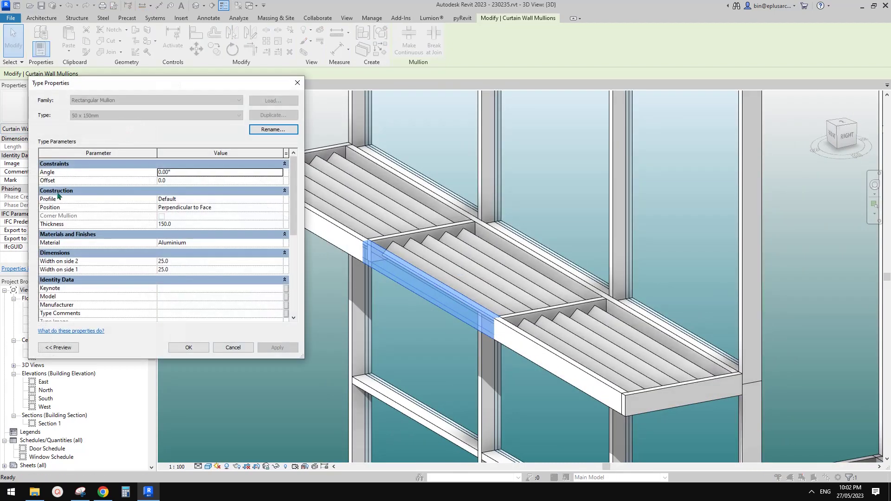
click(193, 199)
click(279, 199)
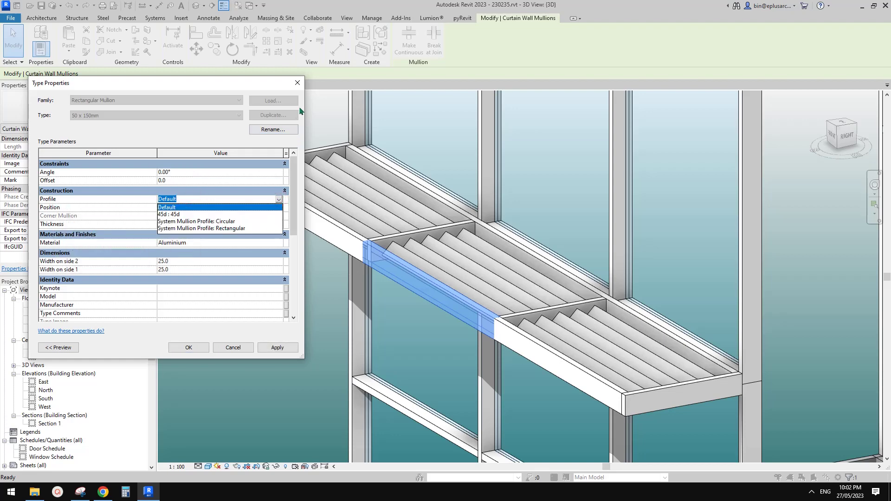
click(297, 82)
click(297, 83)
key(Escape)
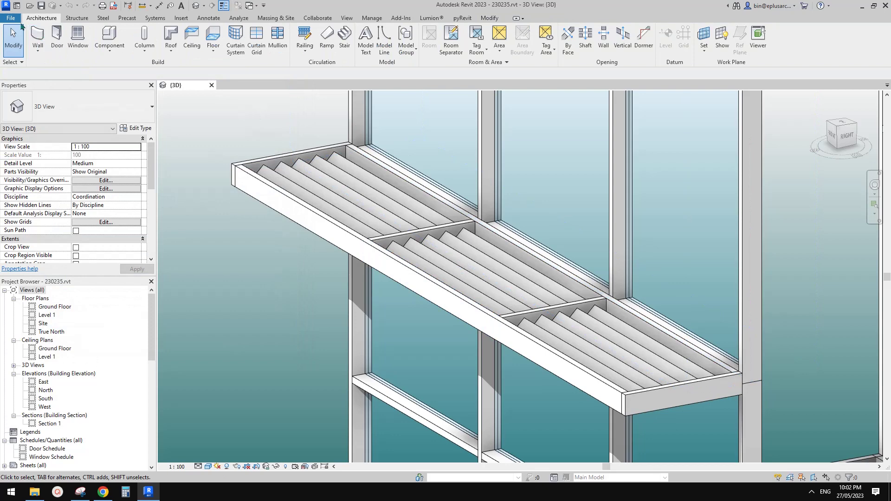
Create a new family from the Metric Profile-Mullion.rft template
click(11, 18)
click(60, 52)
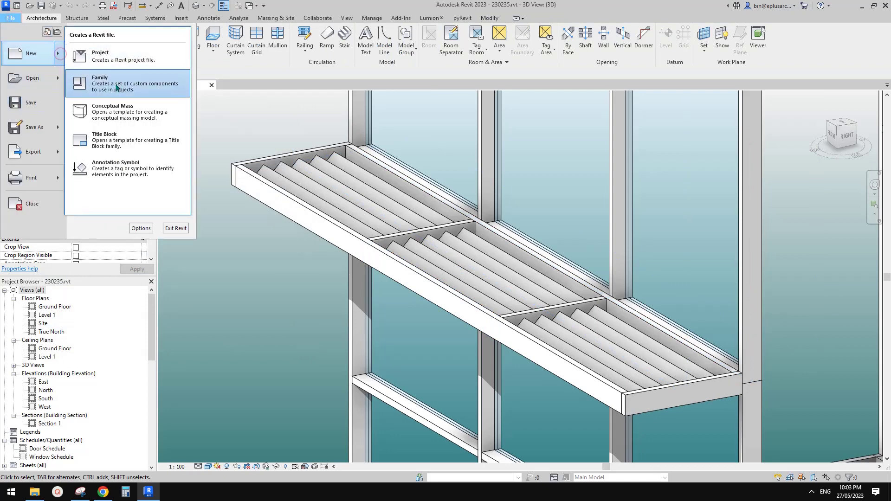
click(117, 87)
scroll(409, 272, down, 6)
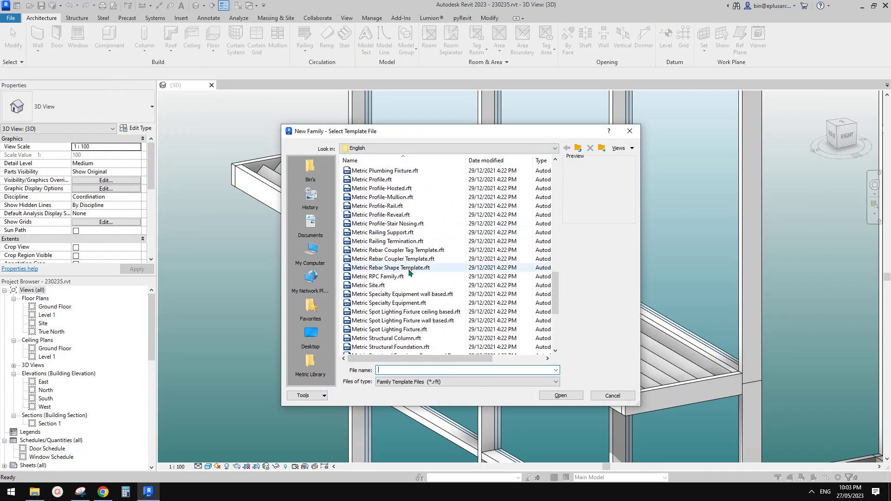
scroll(409, 271, up, 2)
click(399, 251)
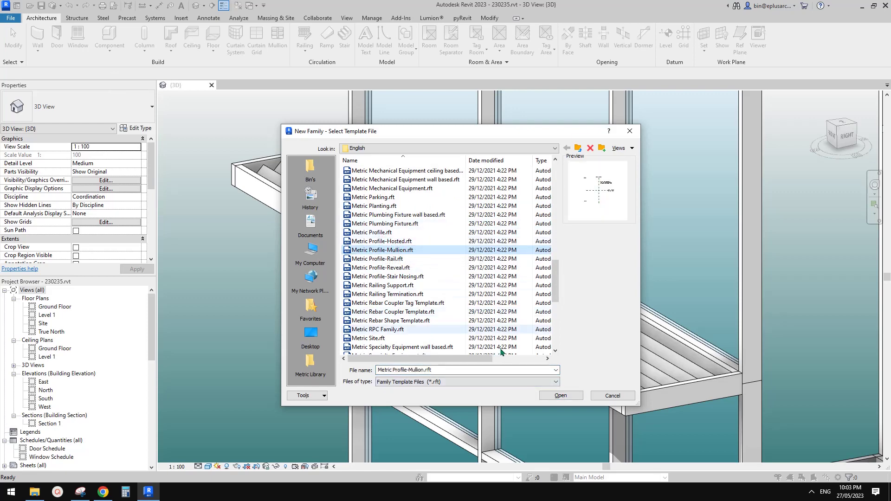
click(561, 395)
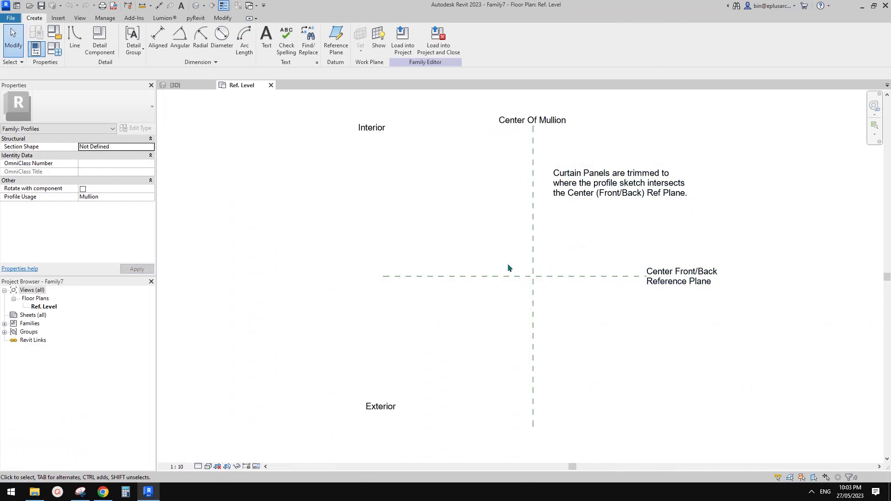
Switch to Snipping Tool, annotate the sunshade capture with edge mullion profile sketches and the size 50x150, and return to the Revit family
middle_drag(533, 276, 486, 275)
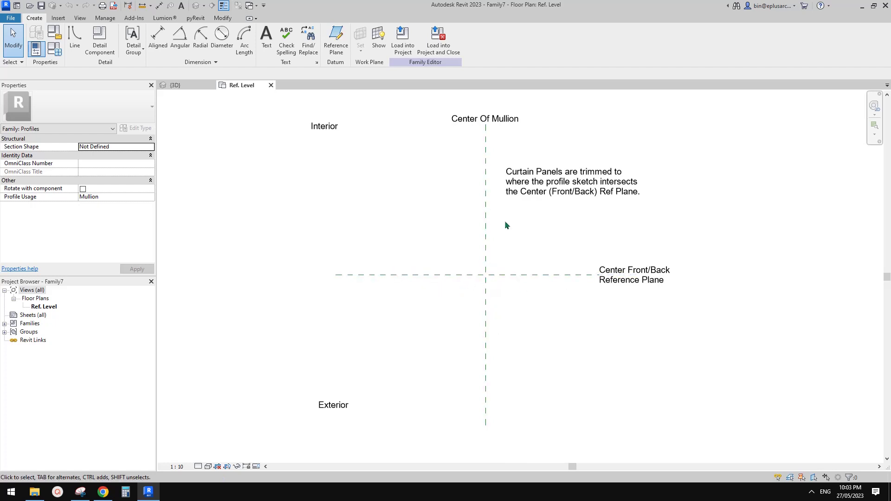
scroll(468, 274, up, 1)
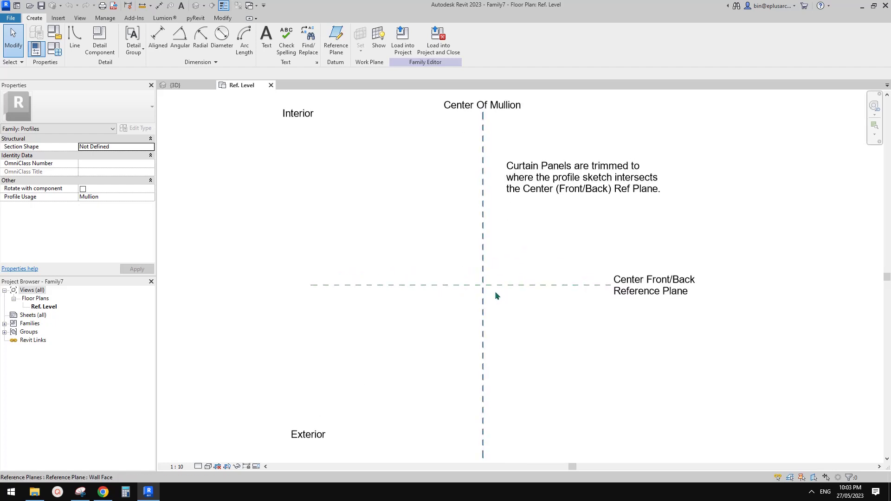
middle_drag(495, 291, 490, 273)
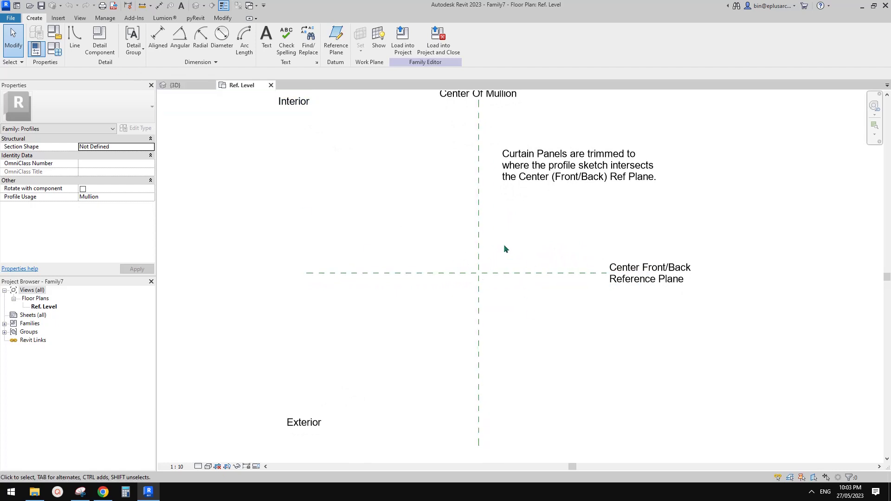
middle_drag(561, 212, 553, 221)
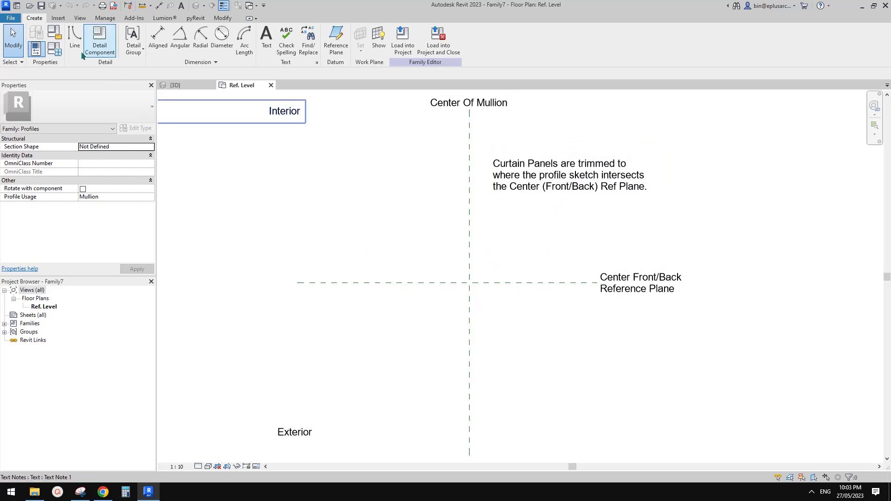
click(74, 38)
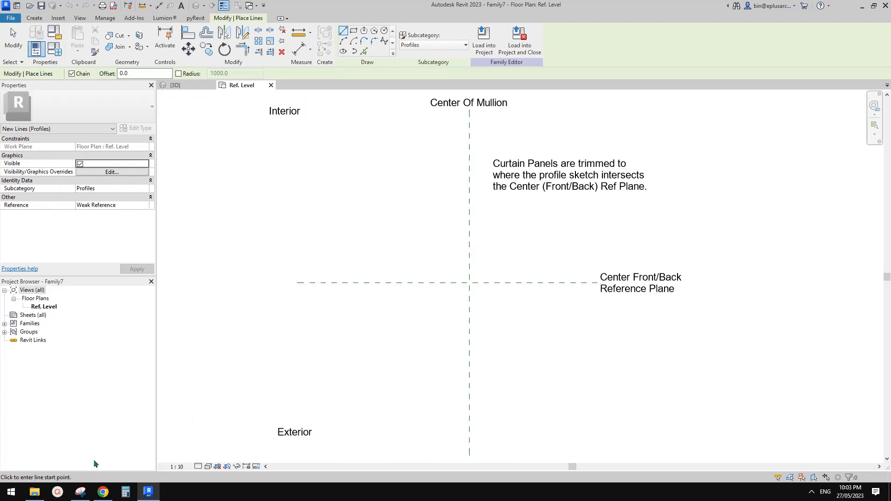
click(80, 492)
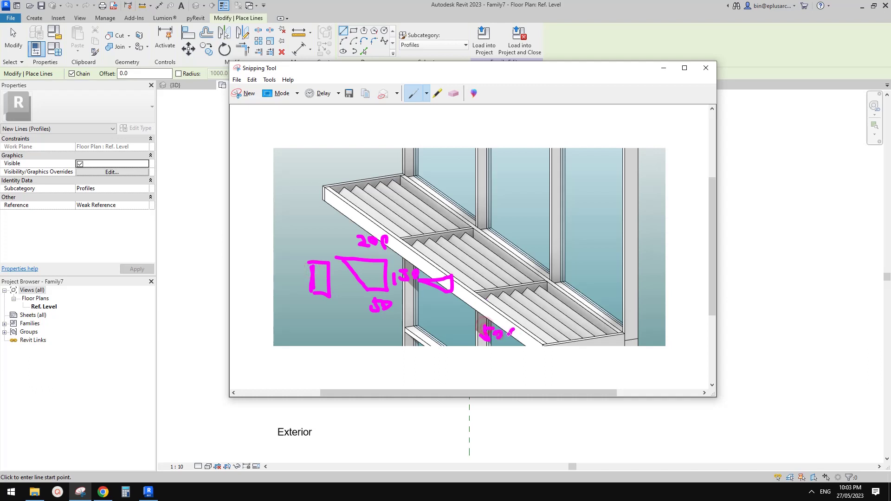
drag(545, 327, 542, 326)
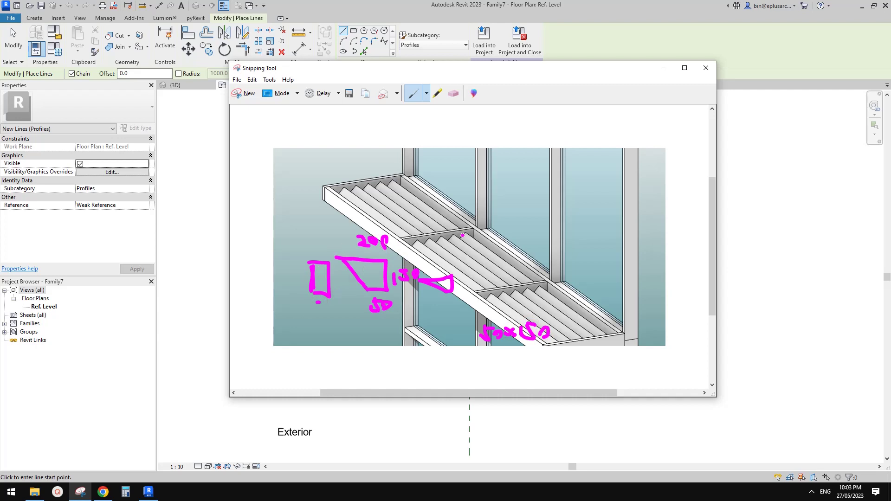
click(205, 168)
Draw a closed four-sided profile from the reference plane intersection: 50 mm base, 150 mm vertical side, 200 mm upper edge and a sloped closing line
middle_drag(504, 257, 501, 243)
scroll(470, 241, up, 1)
click(468, 274)
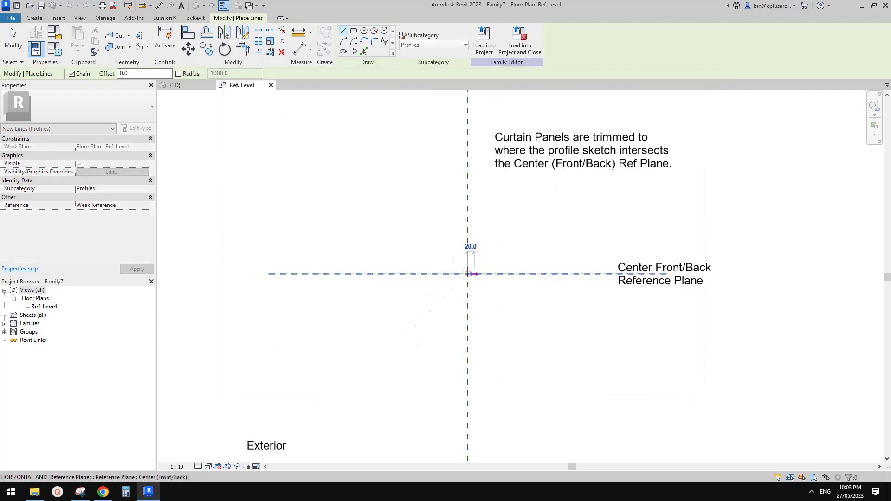
text(50)
key(Return)
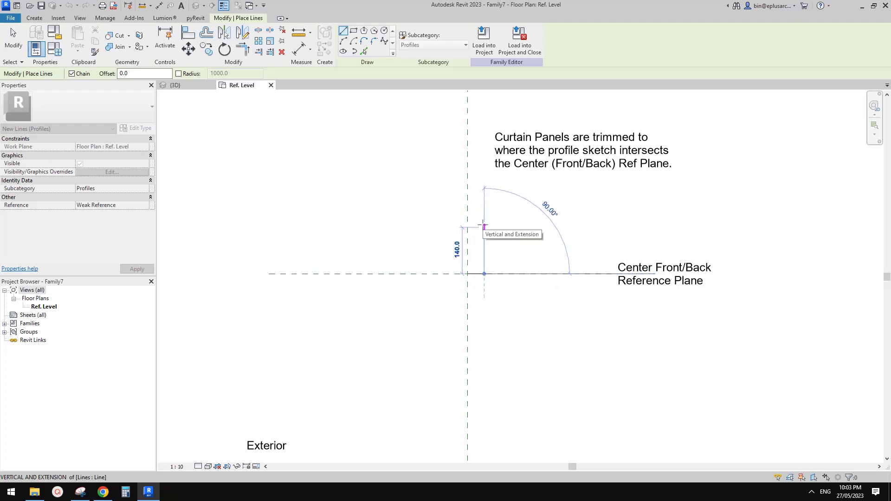
click(484, 224)
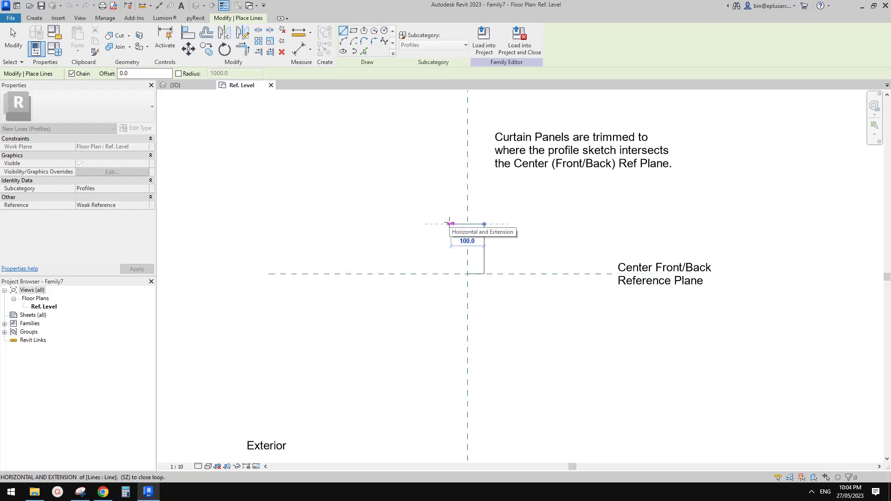
text(200)
key(Return)
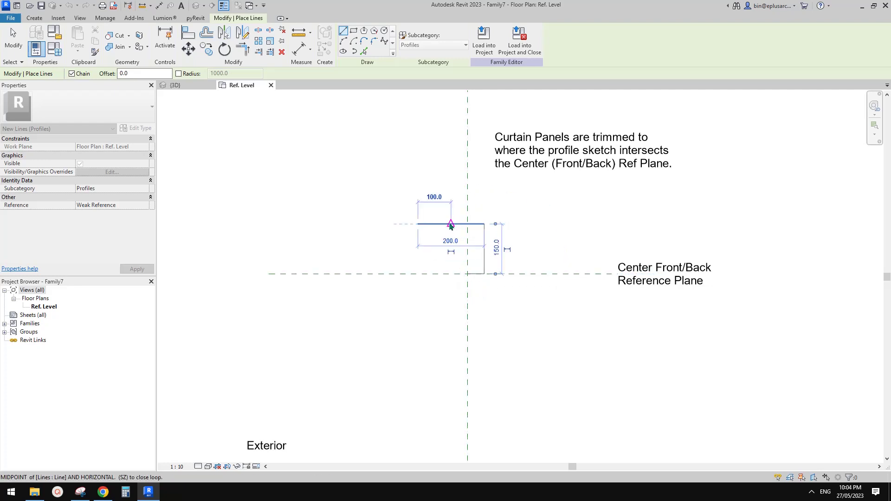
click(468, 273)
key(Escape)
key(Escape)
Move the whole profile to centre its height on the Center Front/Back plane and its base on the Center Of Mullion plane
scroll(487, 245, up, 2)
key(Tab)
click(485, 244)
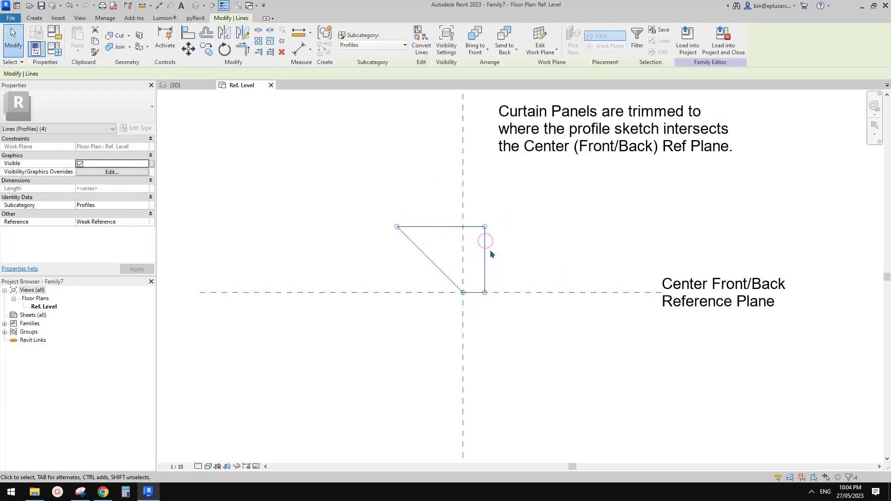
click(487, 260)
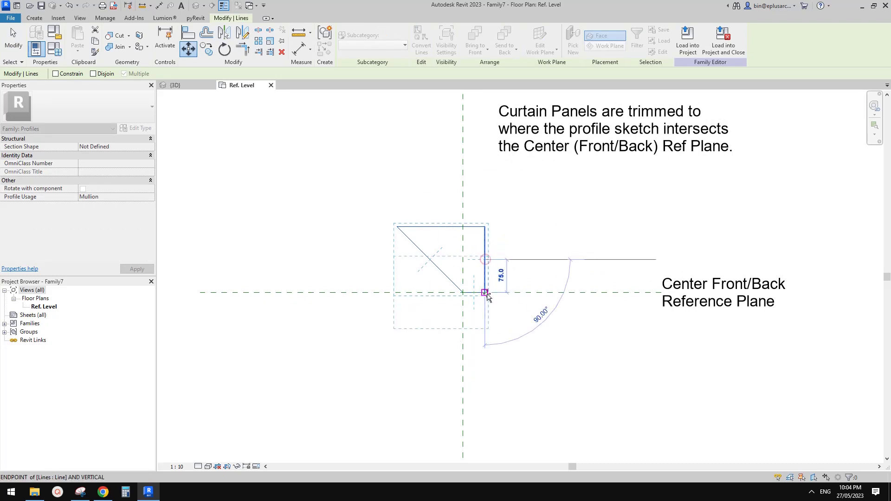
click(492, 289)
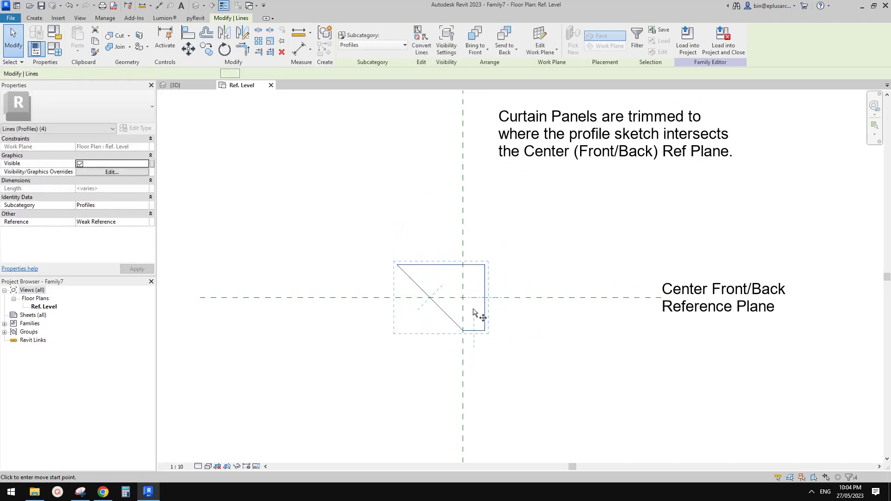
click(474, 331)
click(463, 331)
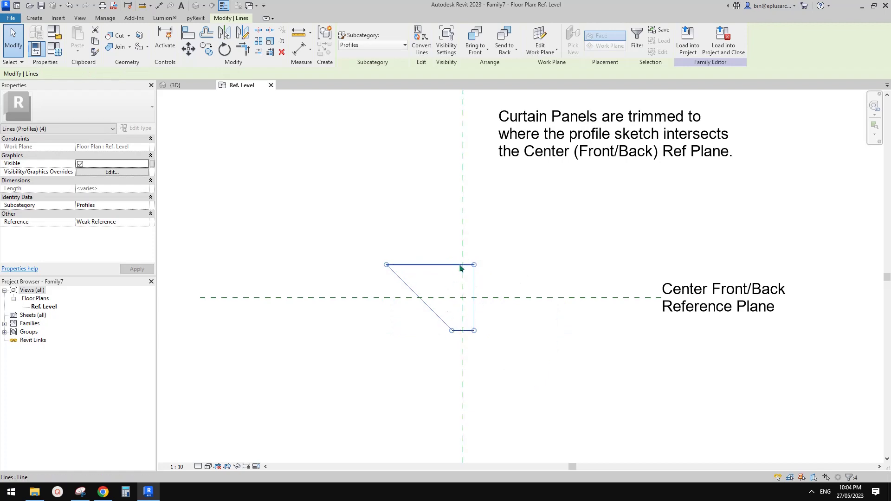
Deselect the profile lines and load the mullion profile family into the project
middle_drag(523, 278, 495, 242)
click(497, 239)
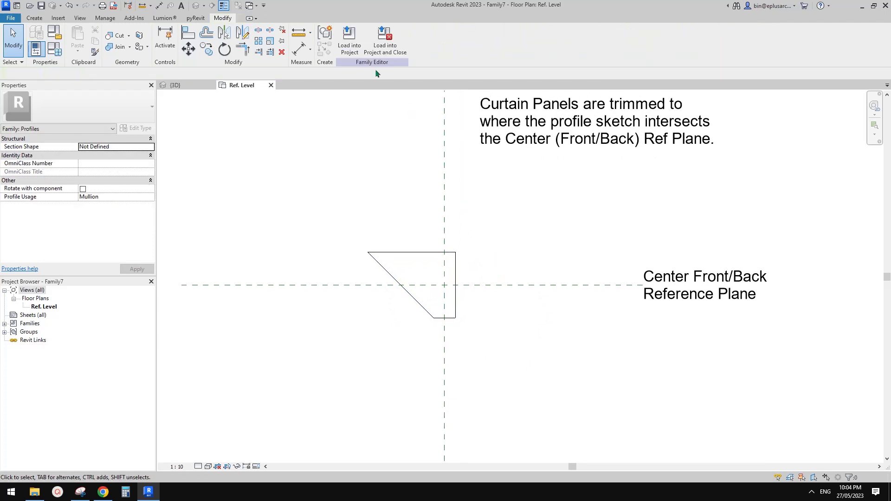
click(349, 40)
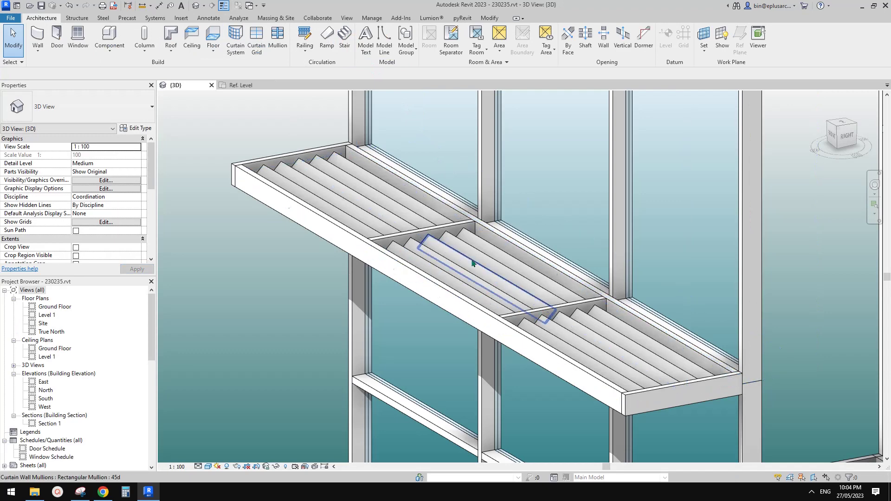
Select the middle outer edge mullion of the sunshade and duplicate its 50 x 150mm type under the name new
click(440, 294)
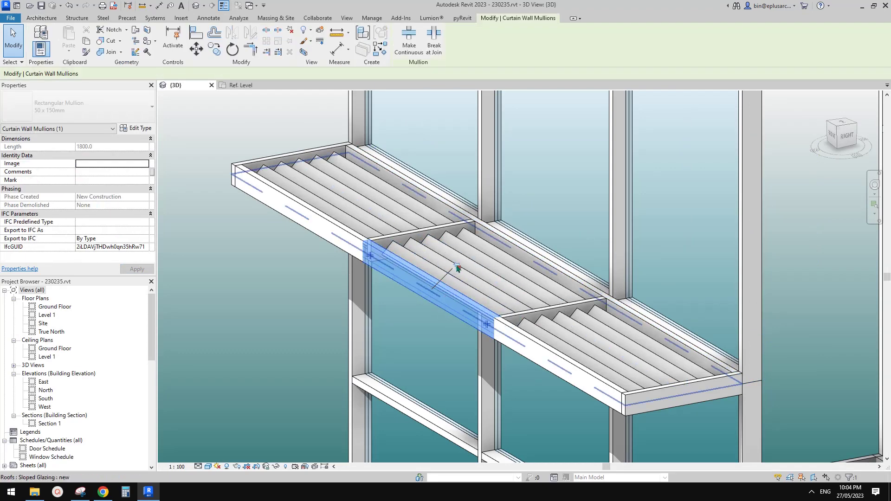
click(136, 129)
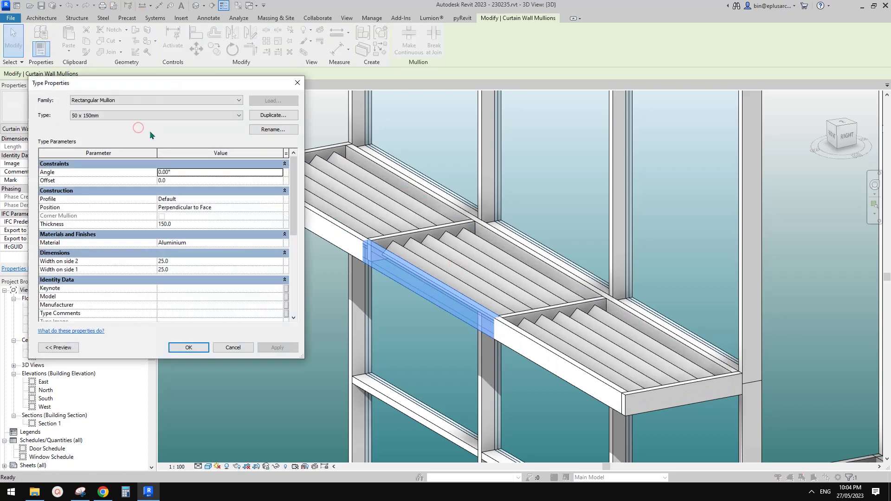
click(273, 116)
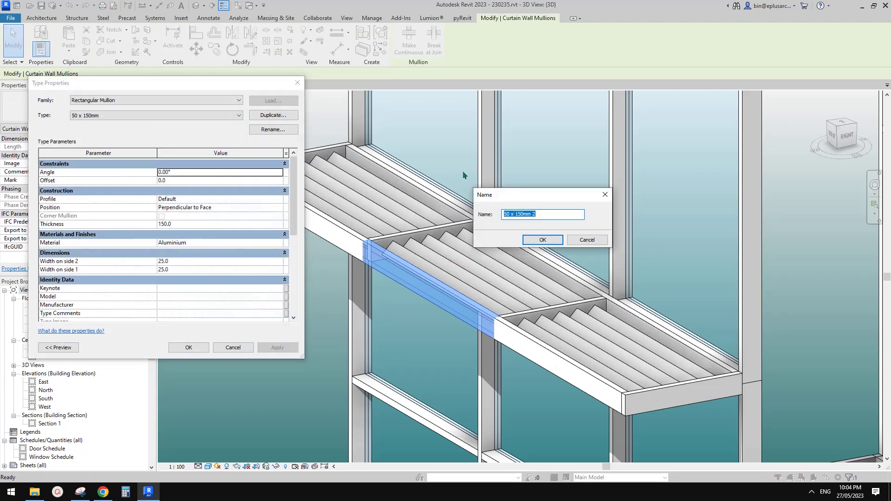
click(541, 241)
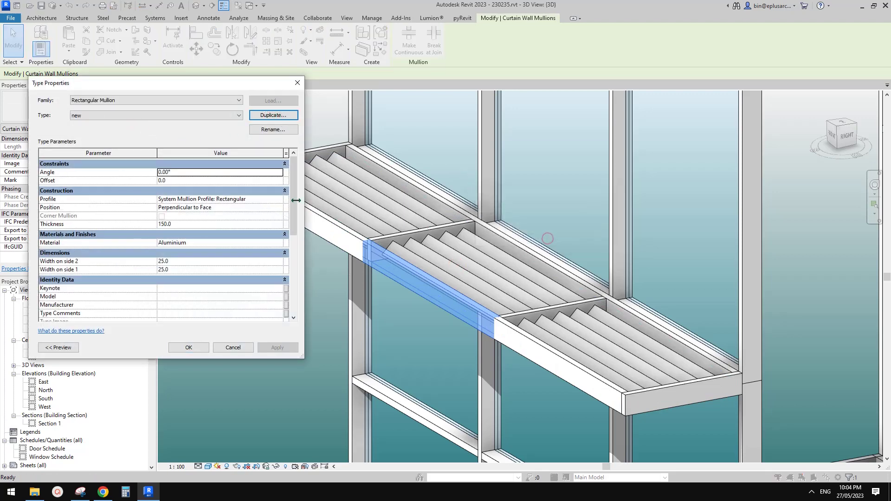
Assign the profile Family7 : Family7 to the new mullion type and compare the mullion's orientation with the profile sketch in the family
click(278, 198)
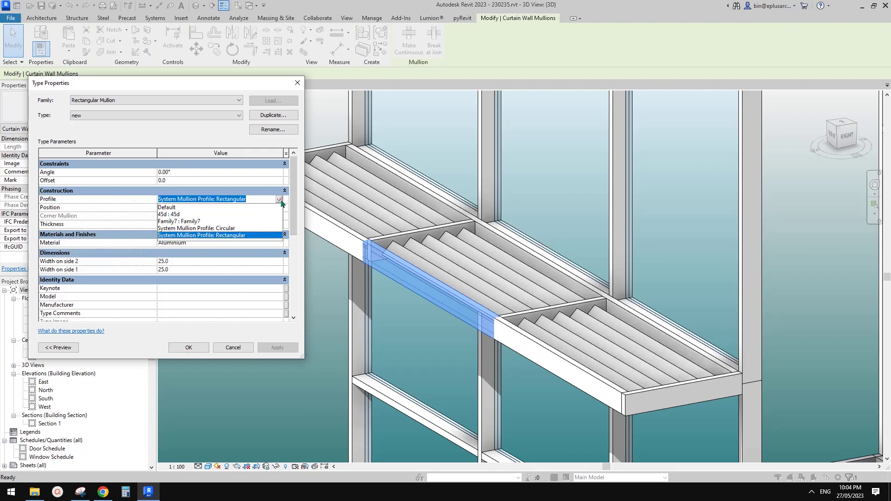
click(184, 225)
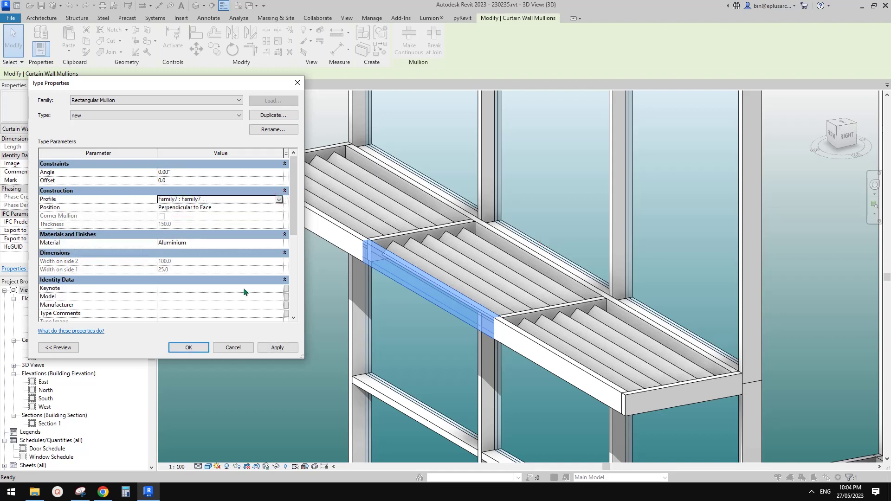
click(204, 350)
shift+middle_drag(379, 288, 421, 277)
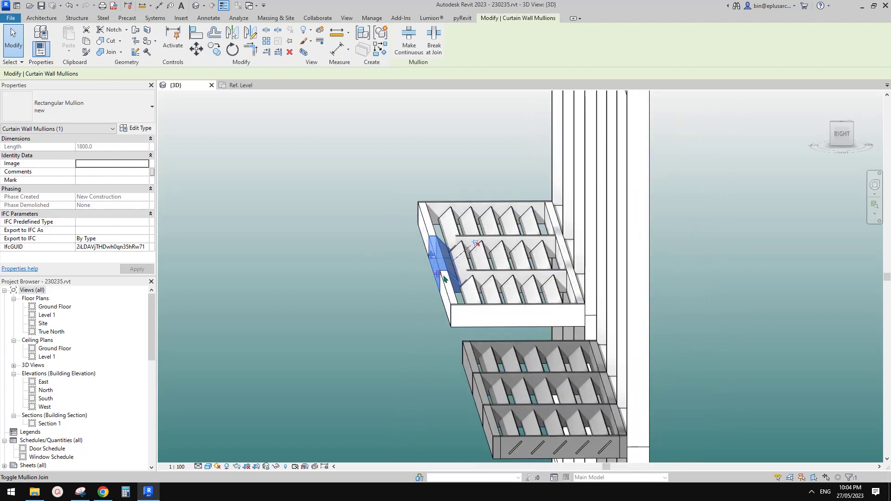
shift+middle_drag(419, 275, 454, 322)
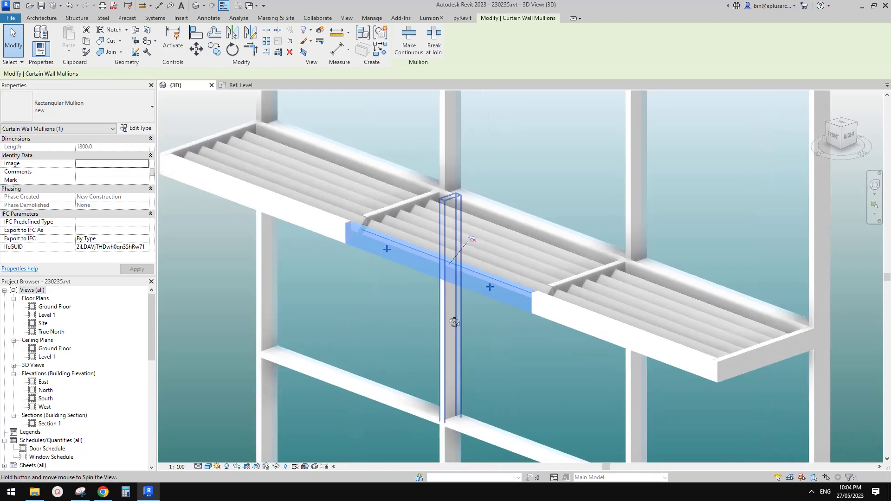
click(244, 84)
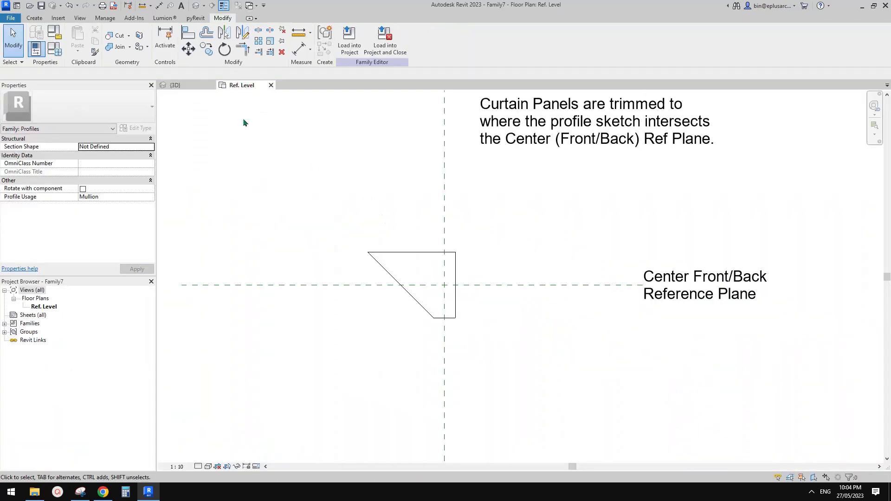
click(175, 85)
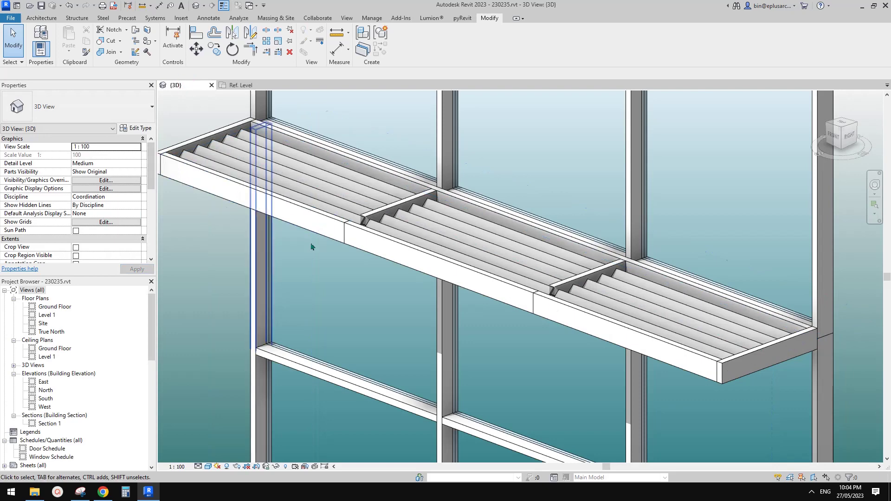
Try to rotate the middle edge mullion by setting the new type's angle to 180°
click(398, 247)
click(137, 129)
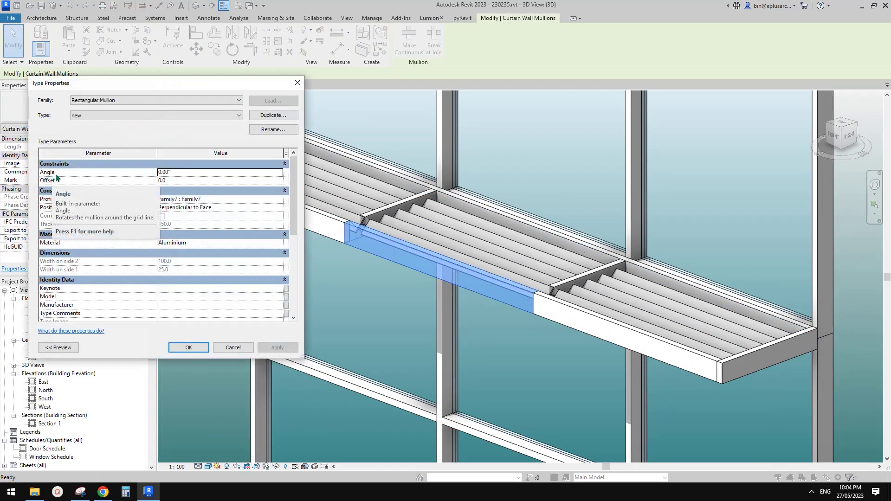
click(191, 172)
text(180)
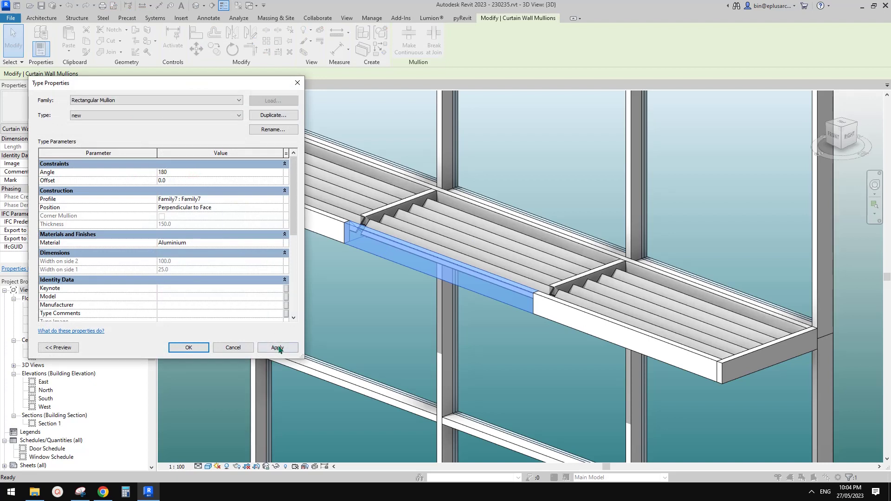
click(278, 348)
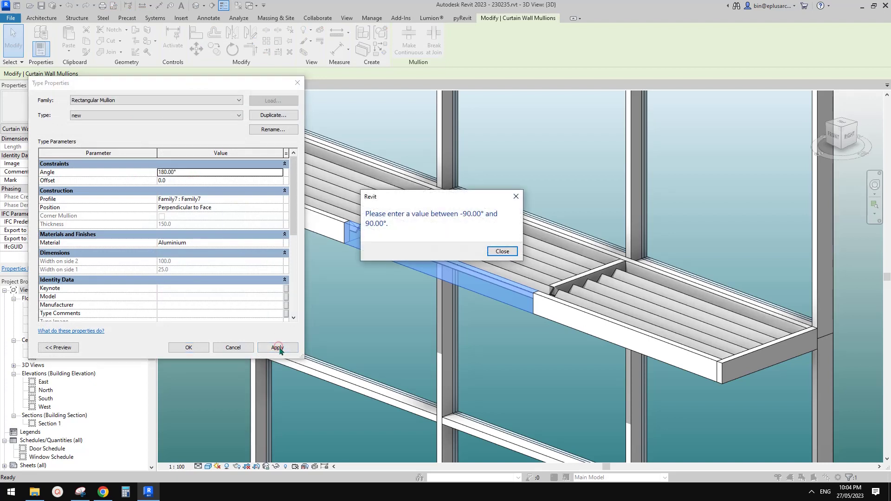
click(502, 252)
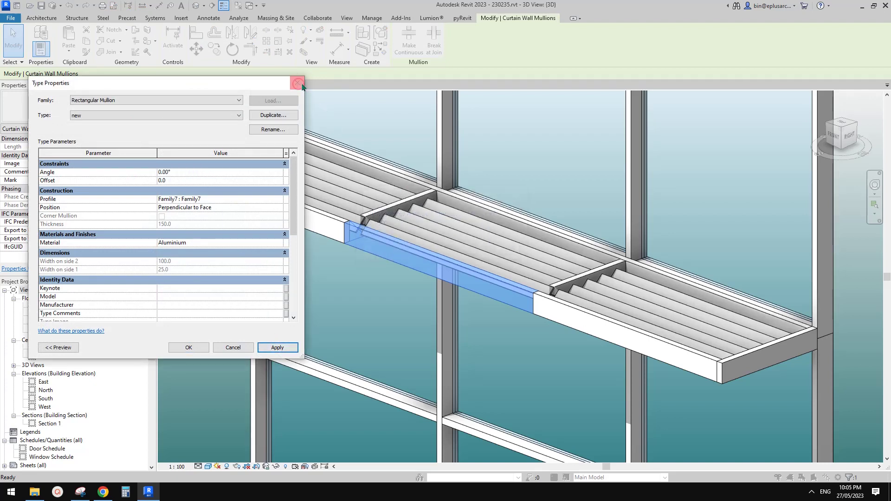
click(298, 83)
In the profile family, rotate all the profile lines 180° about the intersection of the reference planes
shift+middle_drag(473, 232, 419, 235)
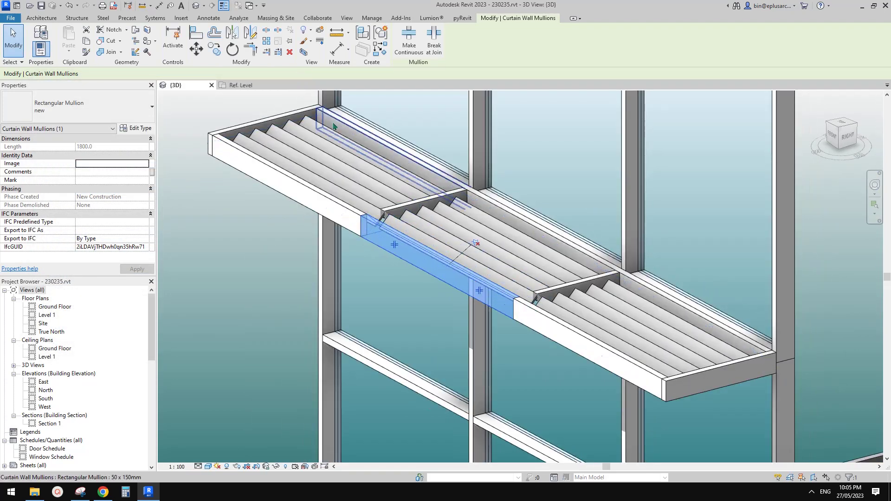
click(246, 86)
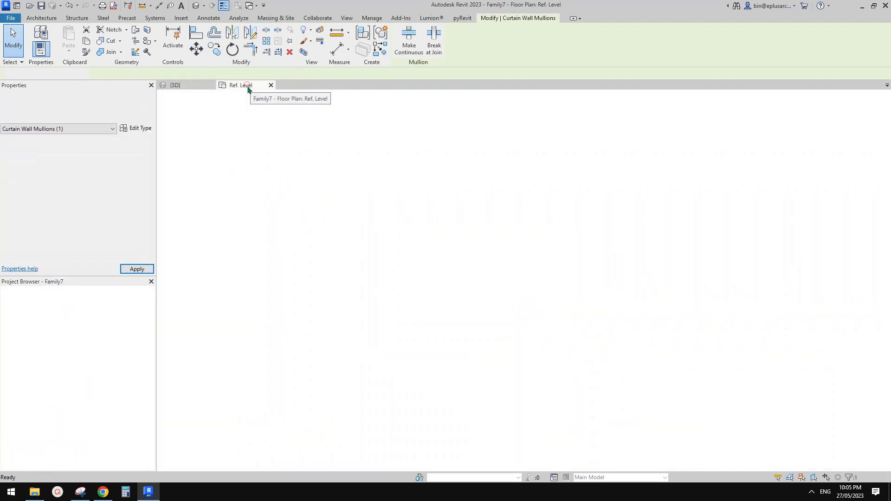
middle_drag(467, 219, 458, 199)
drag(269, 182, 526, 347)
key(r)
key(o)
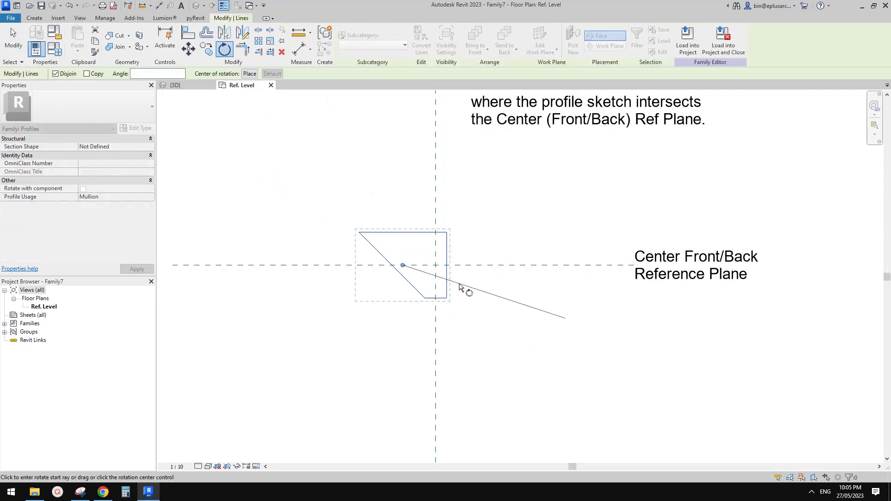
drag(448, 278, 435, 265)
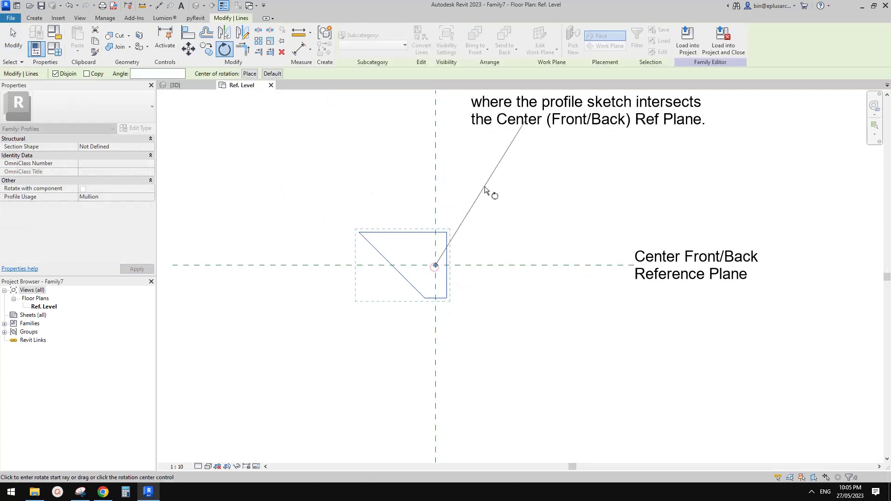
click(488, 183)
text(180)
key(Return)
Reload the rotated profile family into the project and inspect the sloped edge mullion in 3D
click(688, 41)
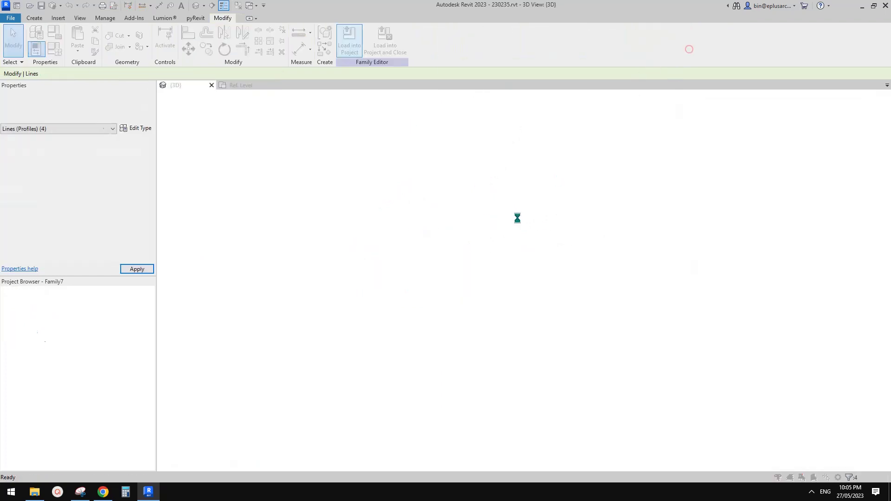
click(457, 222)
shift+middle_drag(564, 271, 511, 320)
scroll(474, 306, down, 2)
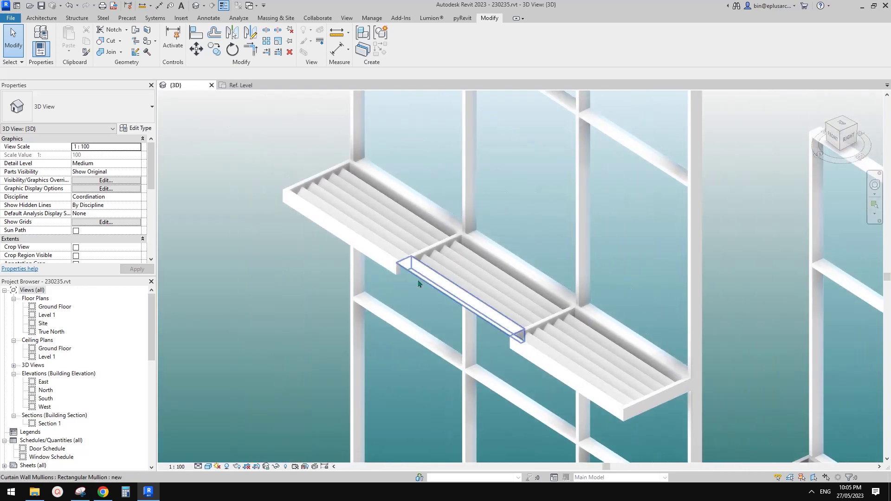
Restore the middle outer edge mullion to the sunshade's default 50 x 150mm type by pinning it again, and clear the selection
click(371, 237)
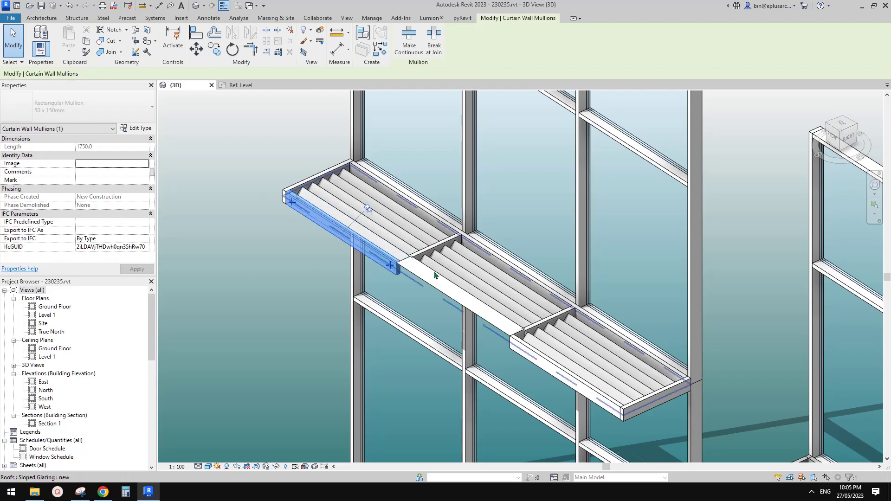
scroll(567, 370, down, 2)
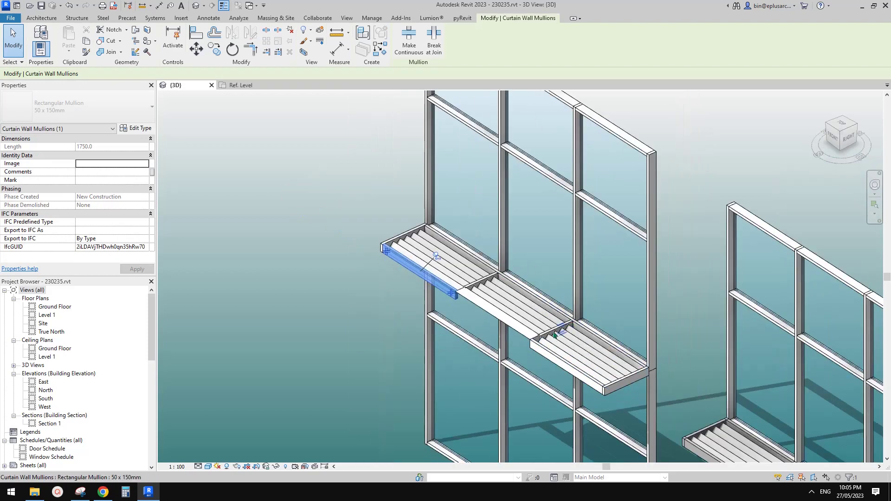
scroll(492, 298, up, 3)
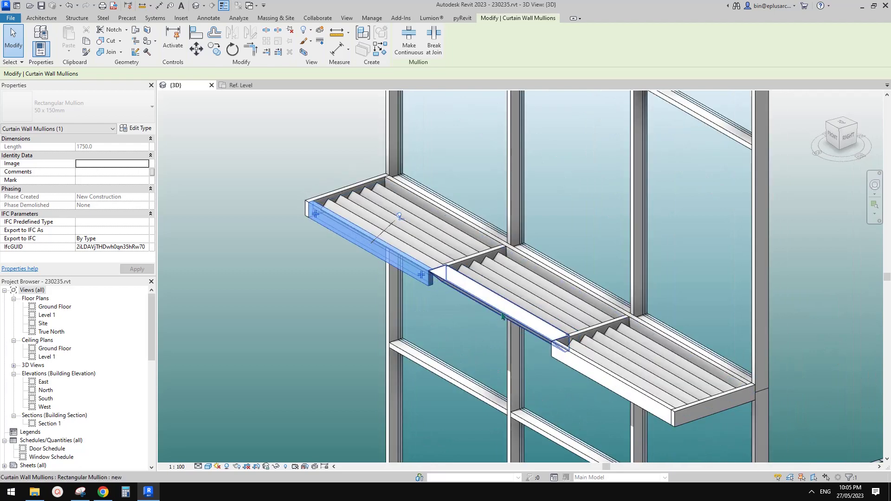
click(524, 331)
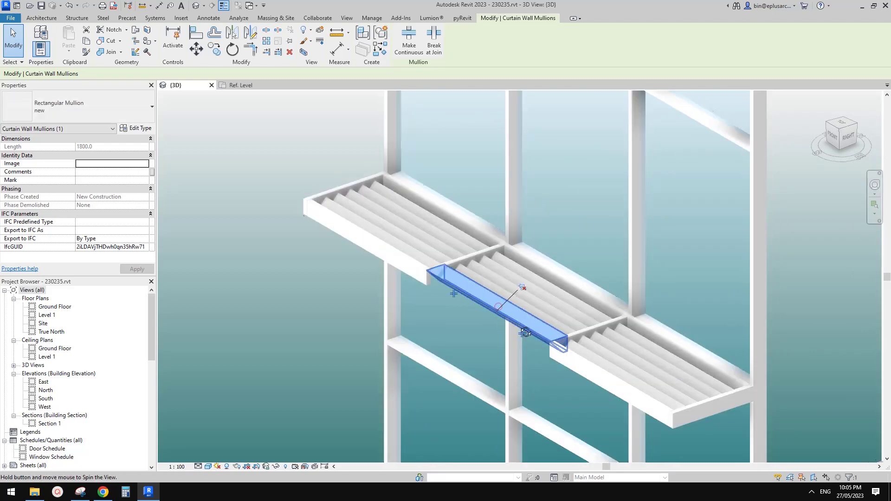
shift+middle_drag(524, 333, 528, 314)
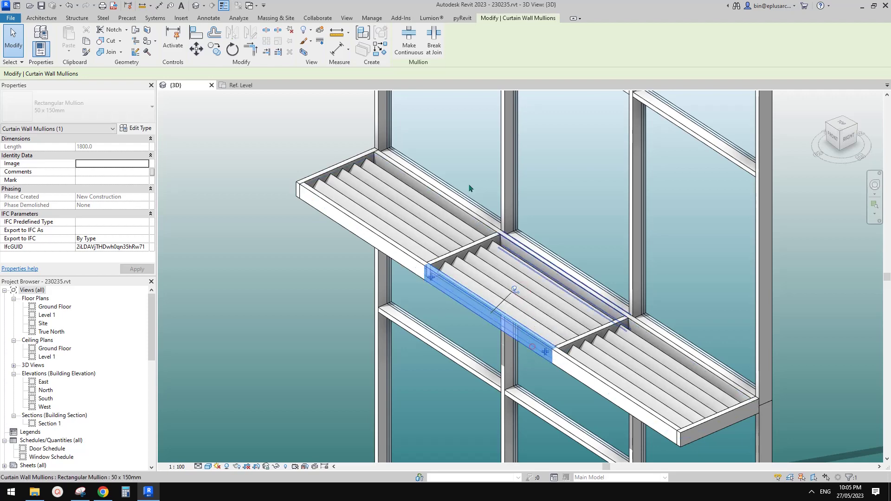
key(Escape)
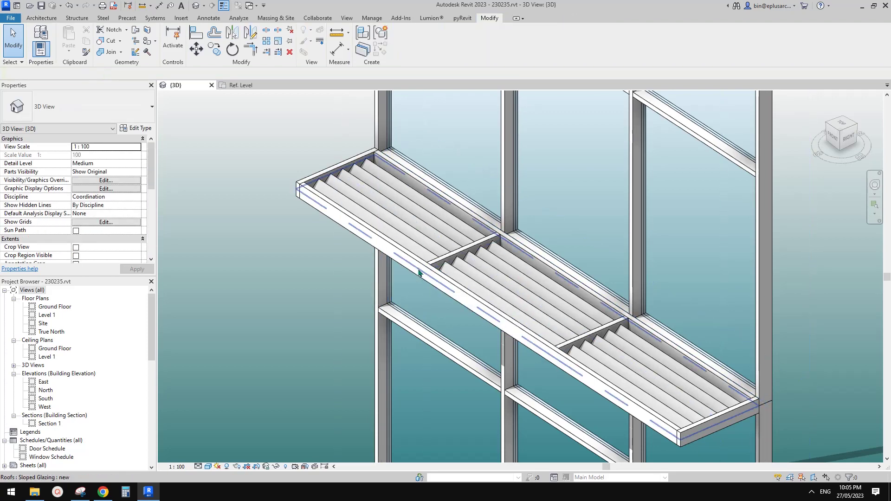
In the sunshade's sloped glazing type, set the Grid 2 Border 2 mullion to Rectangular Mullion : new
click(423, 277)
click(139, 129)
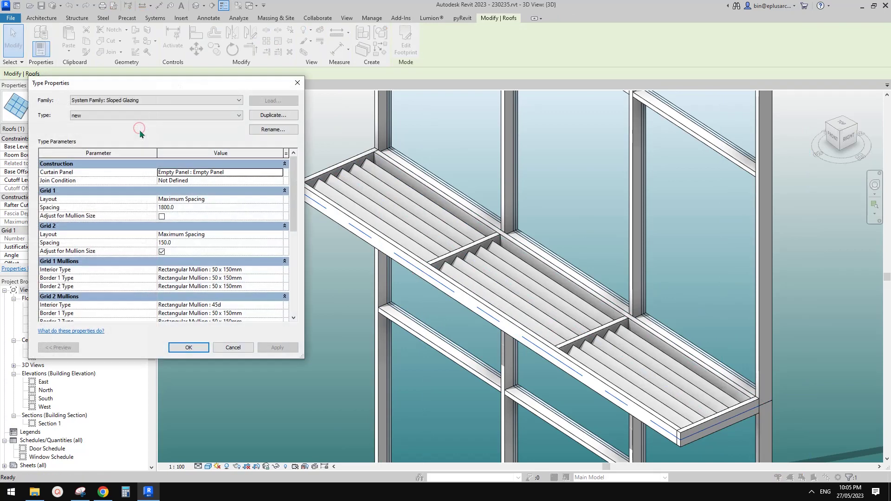
scroll(195, 232, down, 5)
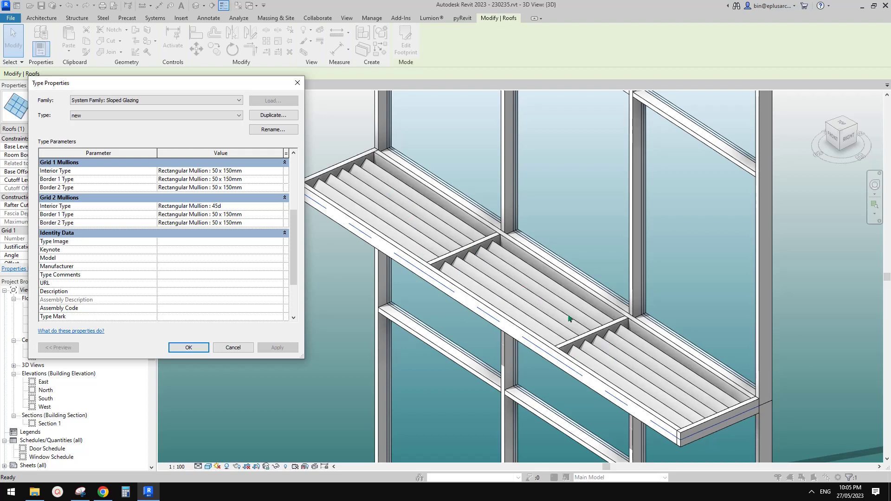
mouse_move(63, 218)
click(264, 224)
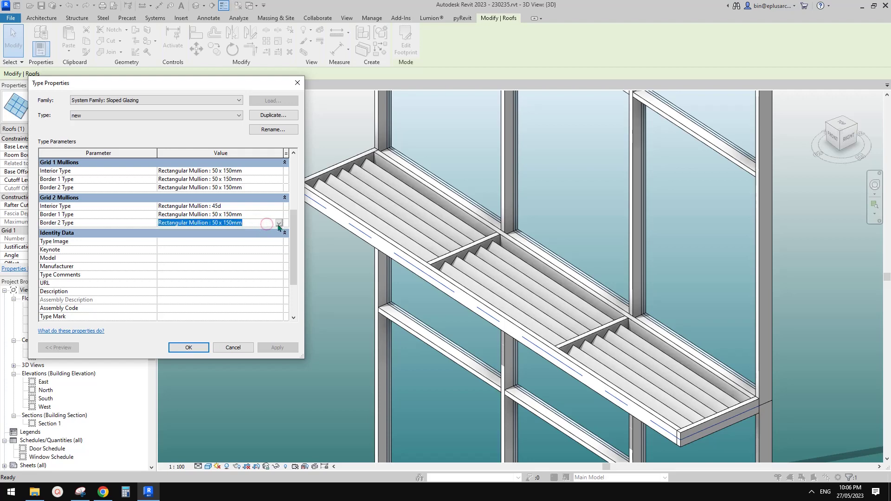
click(278, 223)
click(217, 252)
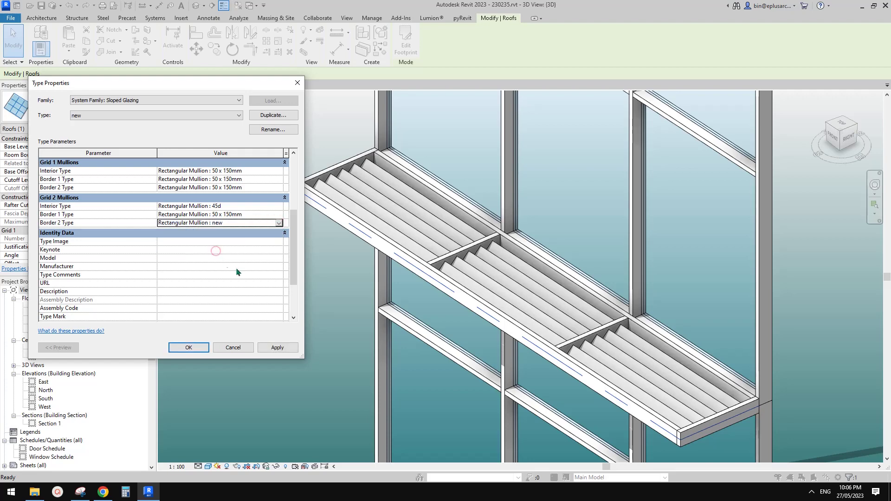
click(189, 347)
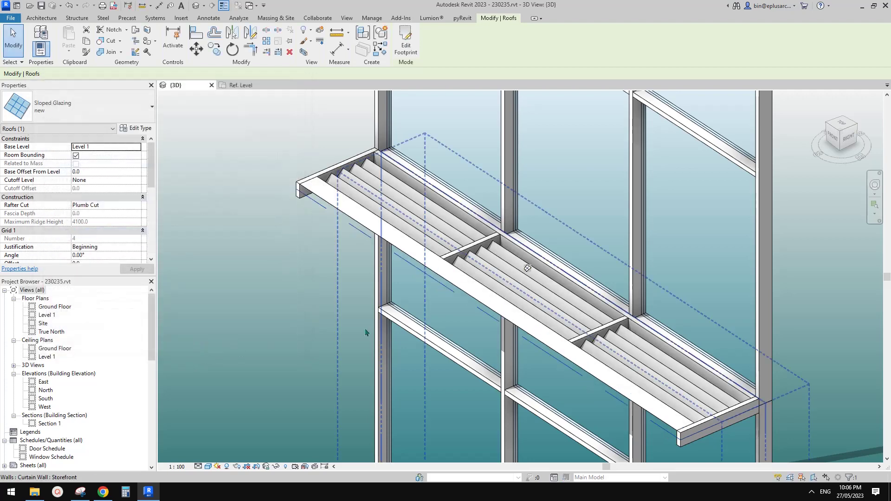
Toggle the joins of the outer edge mullions at both ends of the sunshade so they run past the side mullions
middle_drag(406, 314, 350, 285)
scroll(343, 280, down, 2)
middle_drag(406, 294, 440, 314)
scroll(528, 360, up, 3)
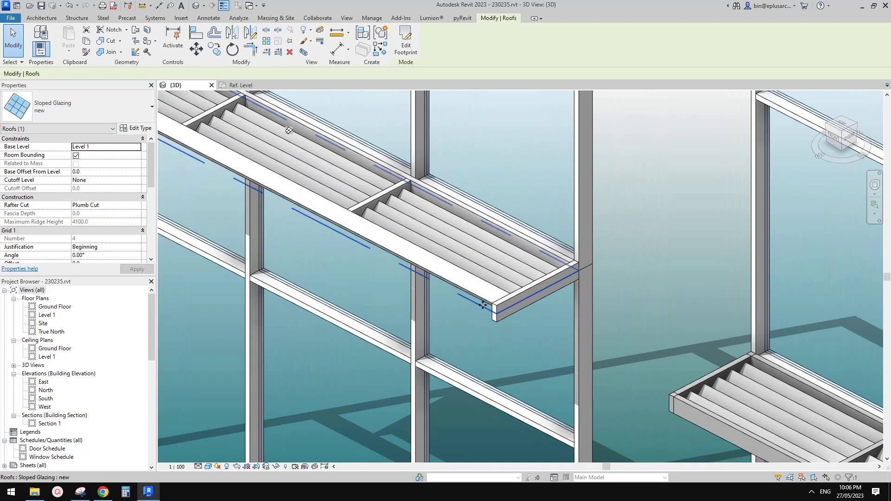
key(Escape)
click(485, 296)
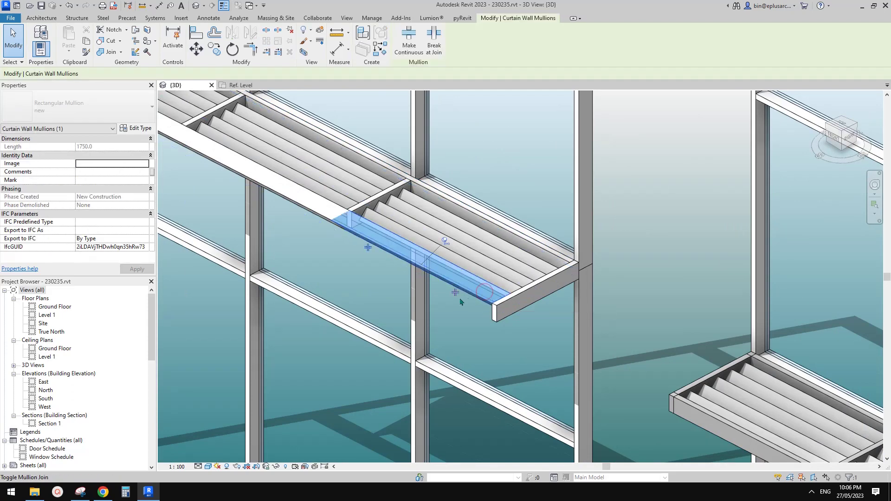
scroll(397, 300, down, 1)
middle_drag(397, 299, 620, 390)
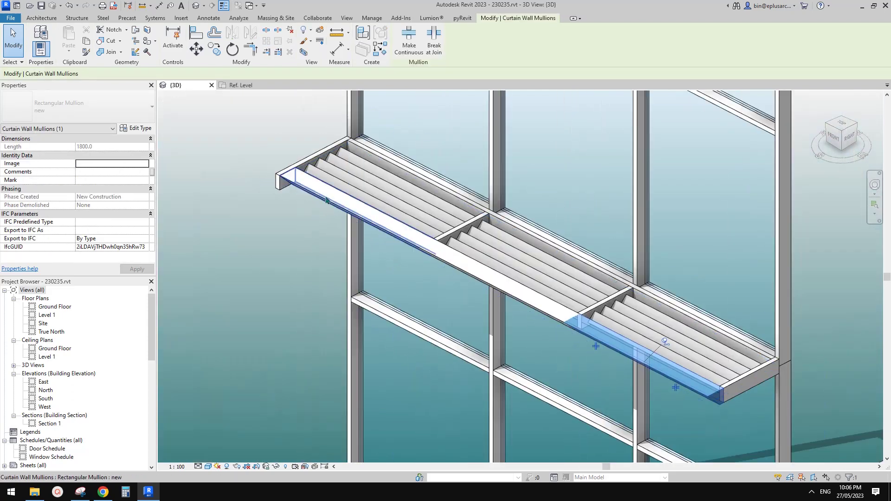
click(325, 196)
click(312, 201)
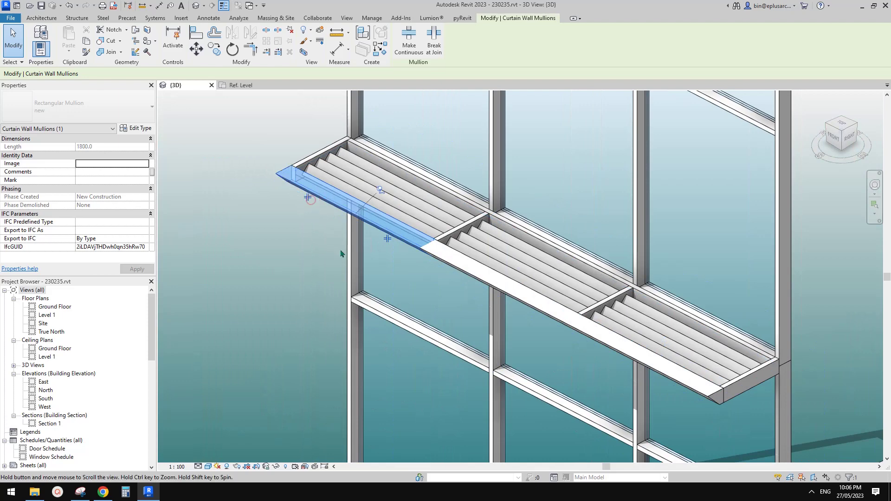
Clear the mullion selection and review the type properties of the sunshade's sloped glazing
key(Escape)
scroll(382, 217, down, 2)
shift+middle_drag(449, 274, 481, 316)
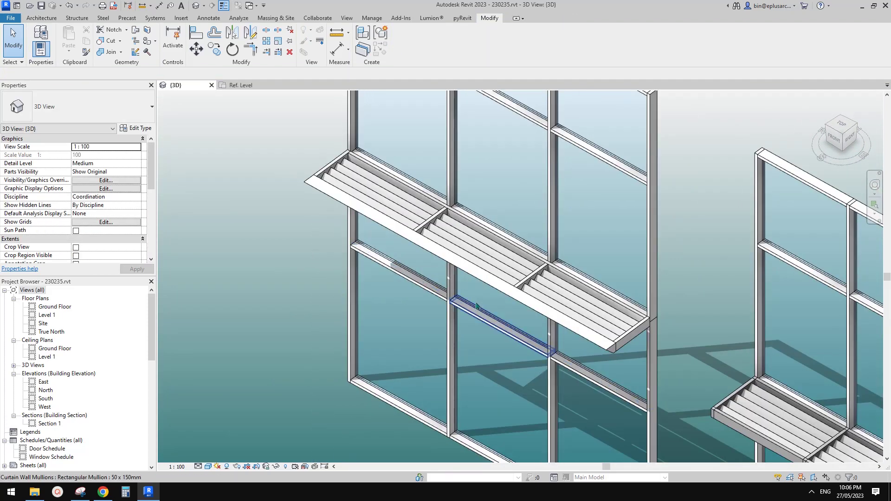
scroll(477, 308, down, 3)
scroll(493, 273, up, 1)
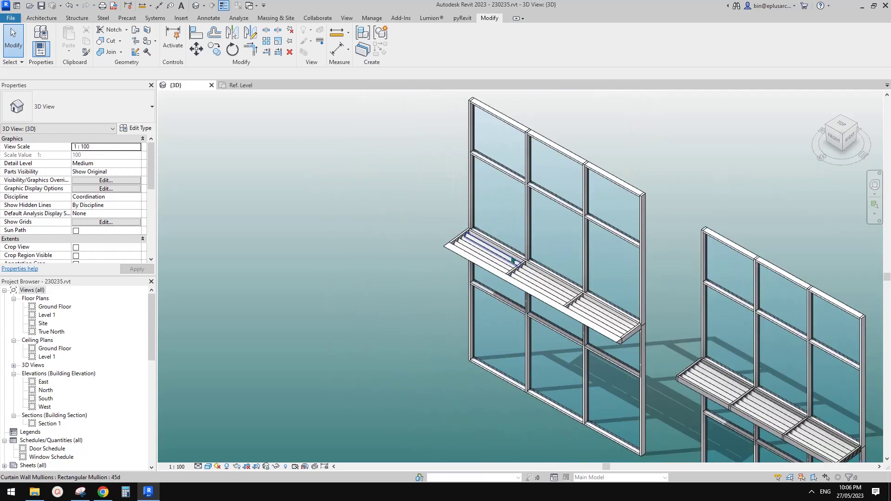
click(493, 273)
click(140, 127)
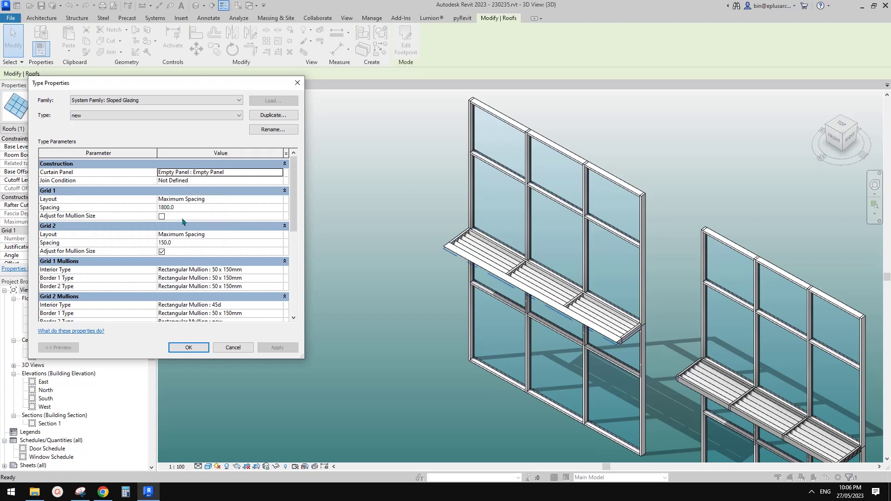
click(297, 83)
Create a similar roof beside the curtain wall from a rectangle of about 4300 x 1100 mm, with Defines slope off
scroll(504, 294, down, 1)
key(c)
key(s)
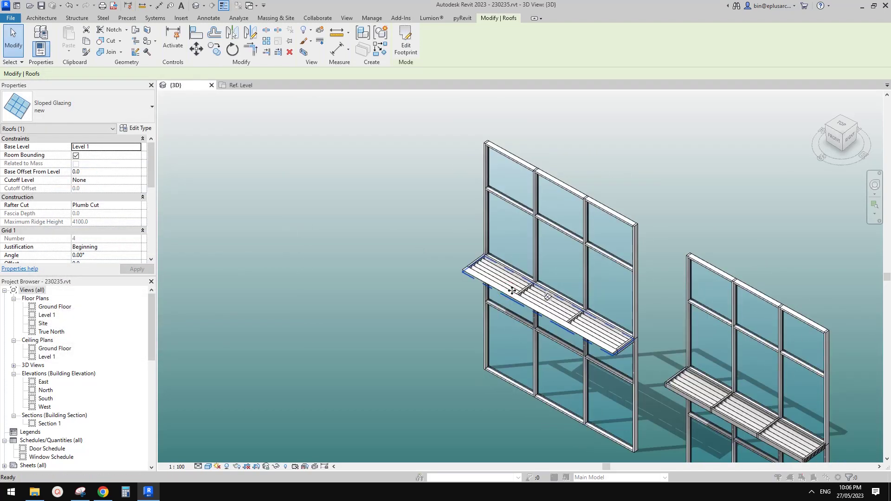
click(441, 267)
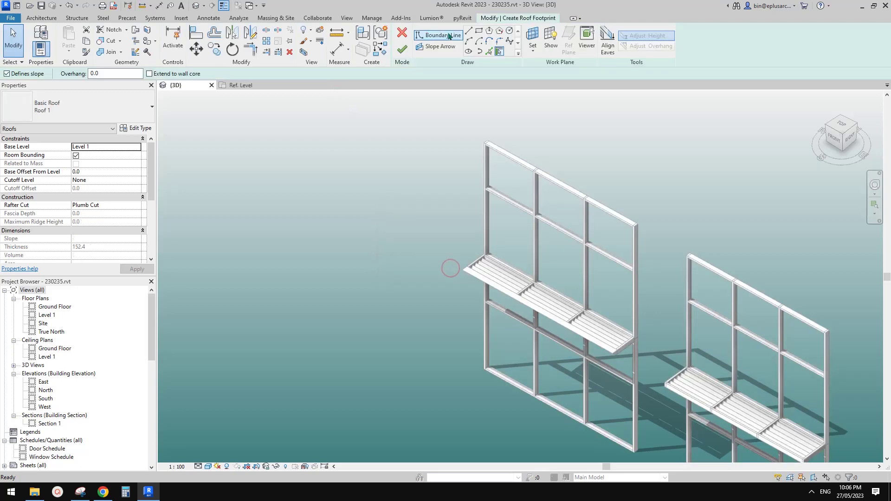
click(7, 73)
click(319, 167)
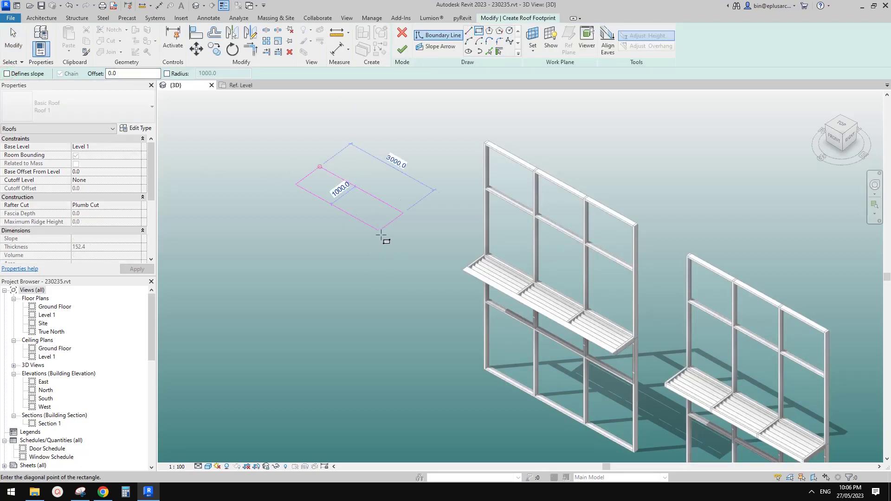
click(413, 253)
click(402, 49)
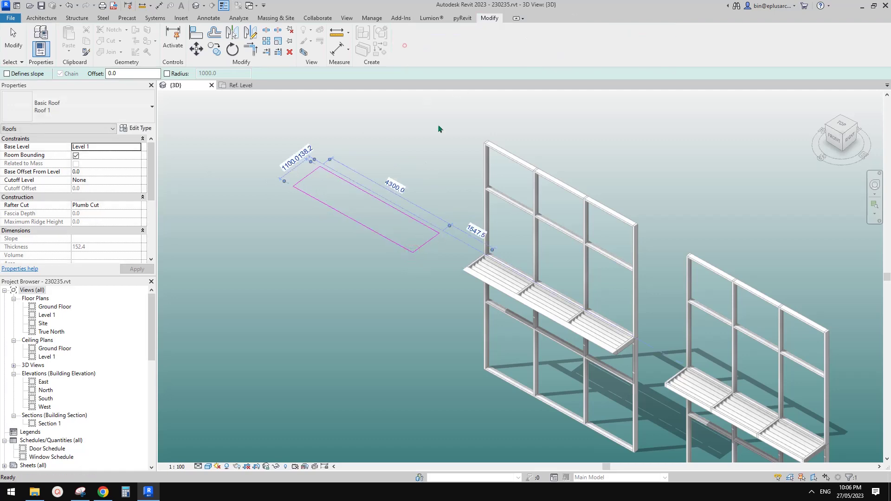
Change the new roof's type to Sloped Glazing : new and clear the selection
click(76, 107)
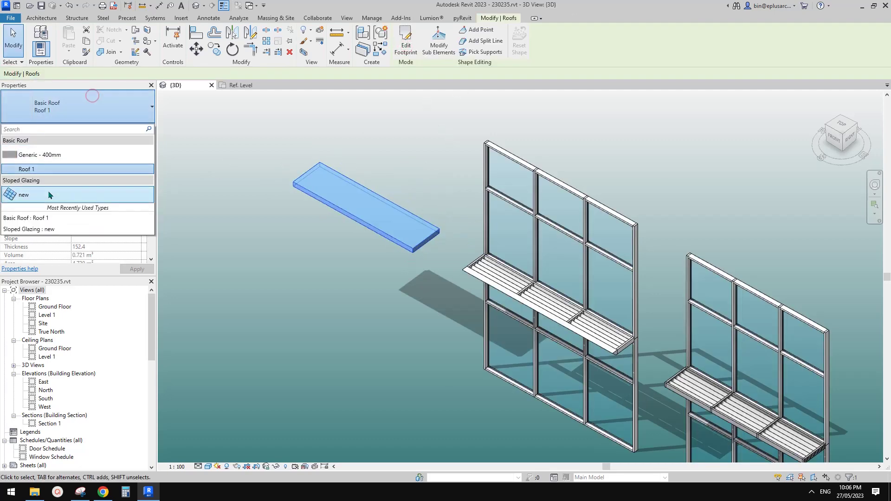
click(40, 192)
scroll(320, 251, up, 2)
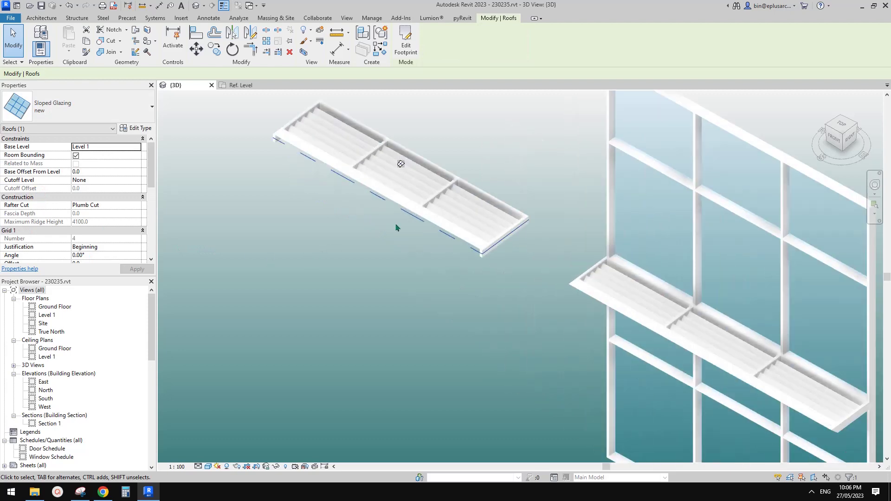
key(Escape)
Try to toggle the mullion join where the side mullion meets the outer edge mullion of the new sunshade
scroll(491, 250, up, 2)
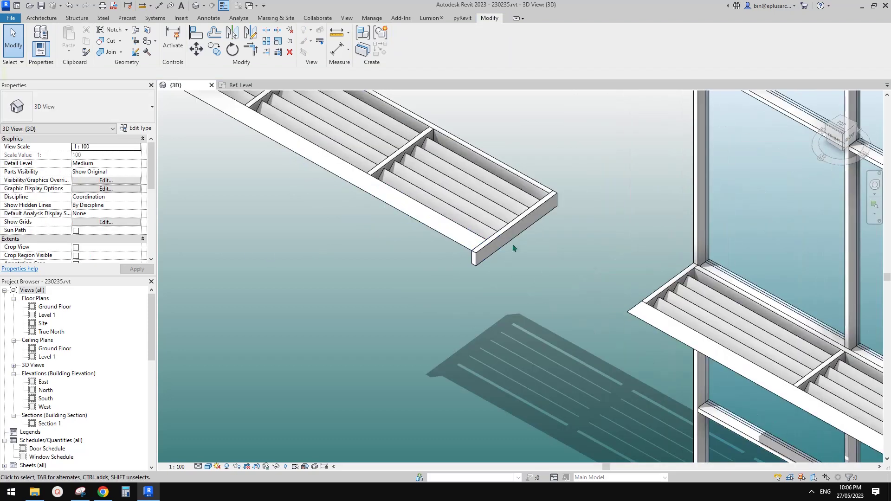
click(487, 249)
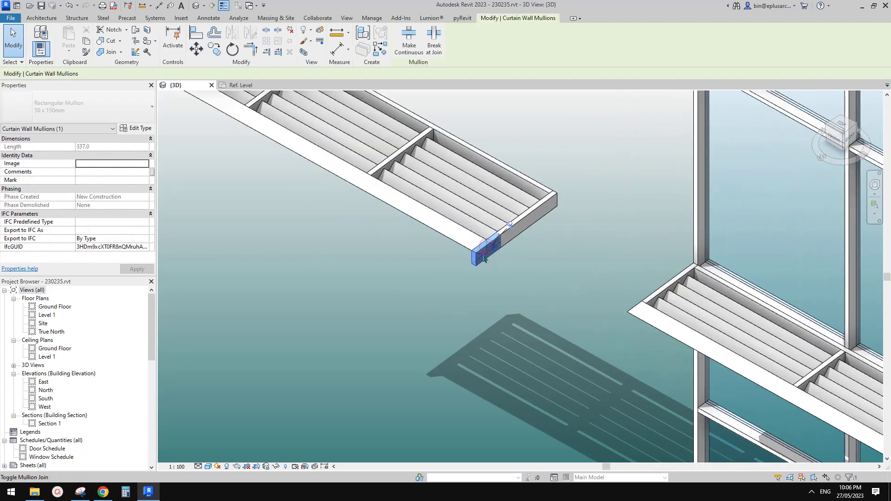
click(485, 244)
click(519, 275)
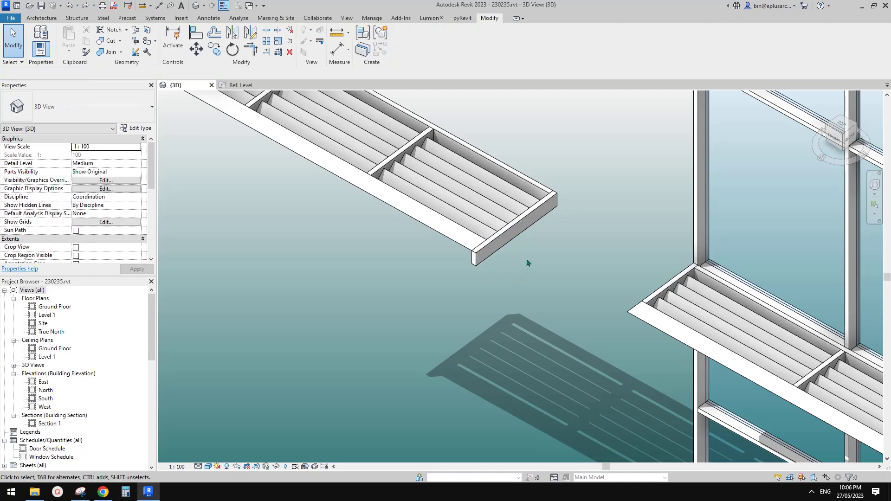
scroll(527, 261, down, 2)
scroll(505, 263, up, 2)
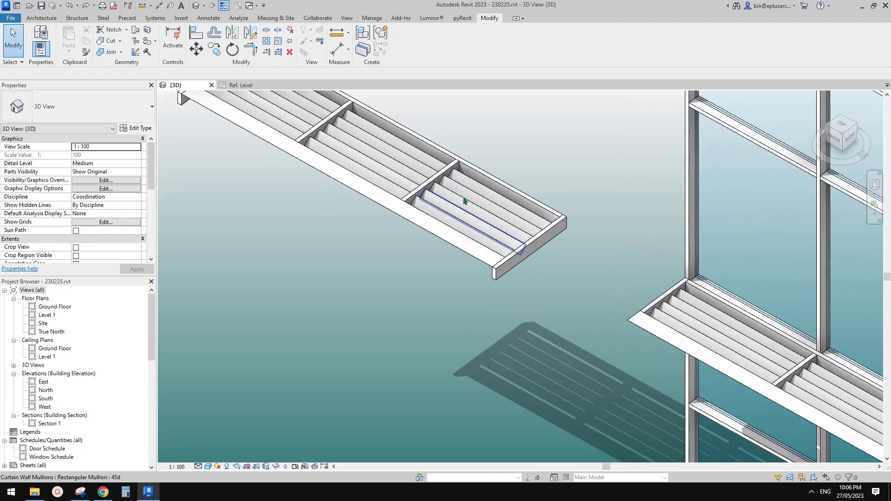
Apply the Border and Grid 2 Continuous join condition to the new sunshade's sloped glazing type
key(Tab)
click(533, 203)
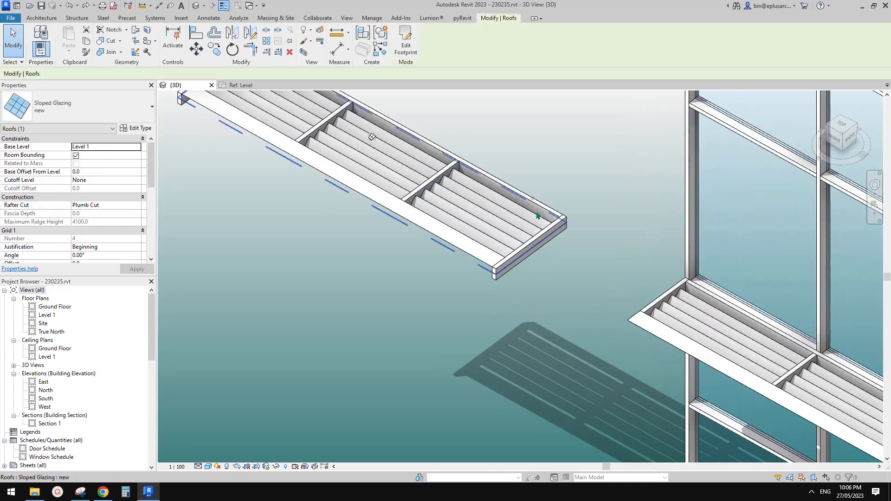
click(138, 128)
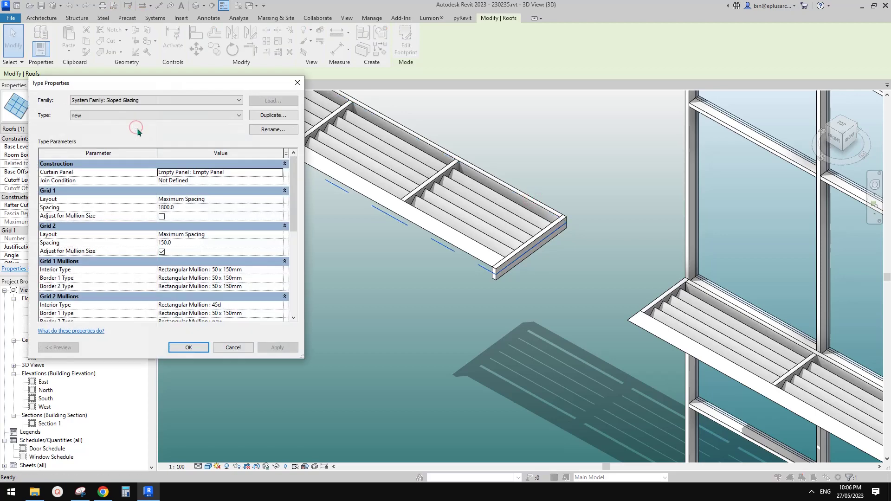
click(195, 181)
click(204, 181)
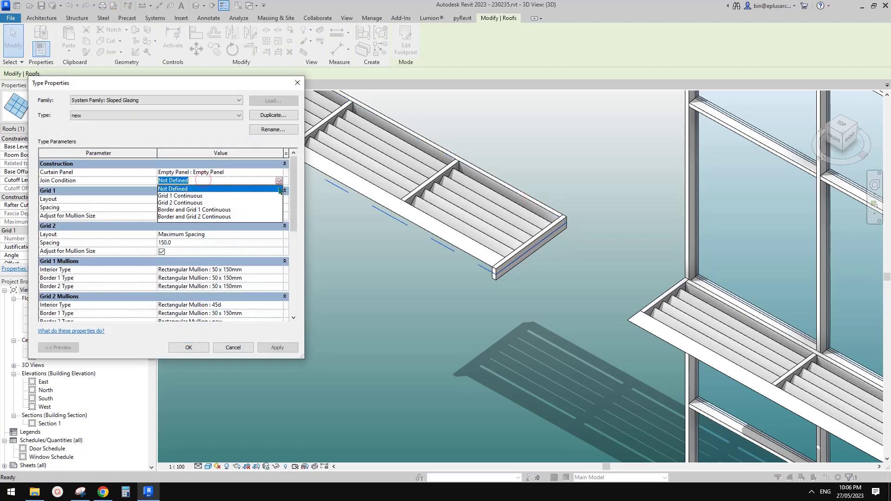
click(212, 217)
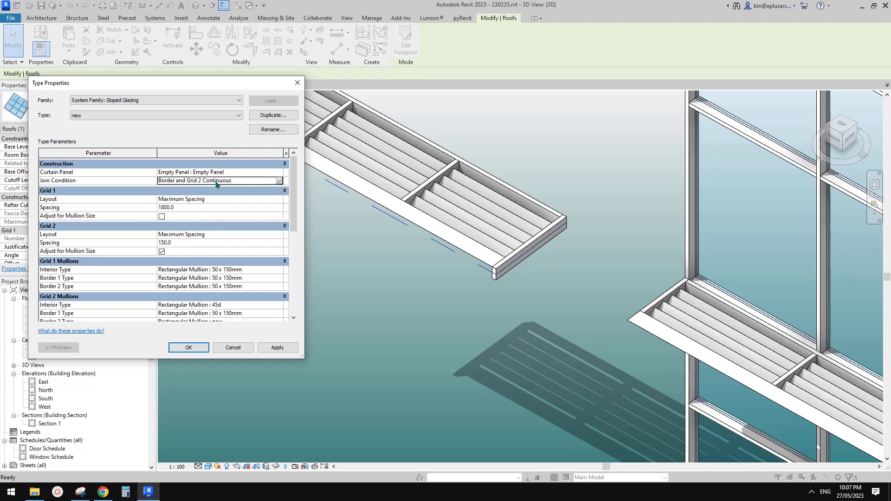
click(279, 349)
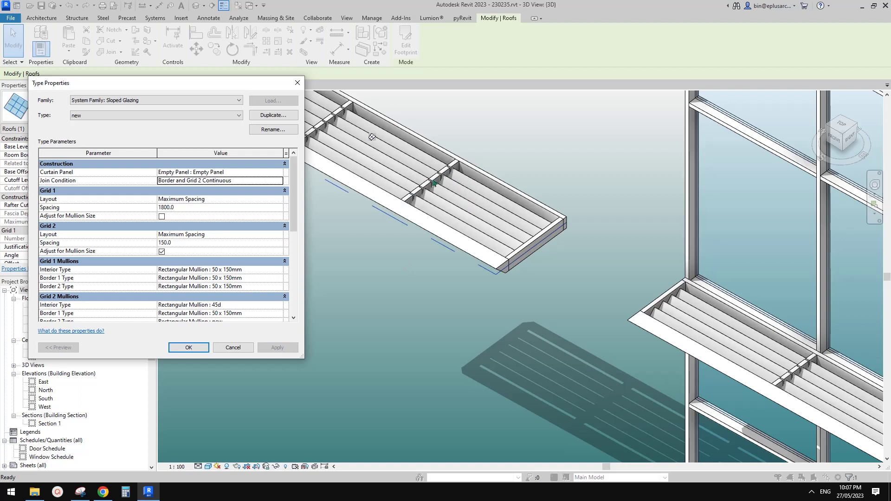
Set the sloped glazing type's join condition to Border and Grid 1 Continuous and accept the type properties
click(254, 181)
click(279, 181)
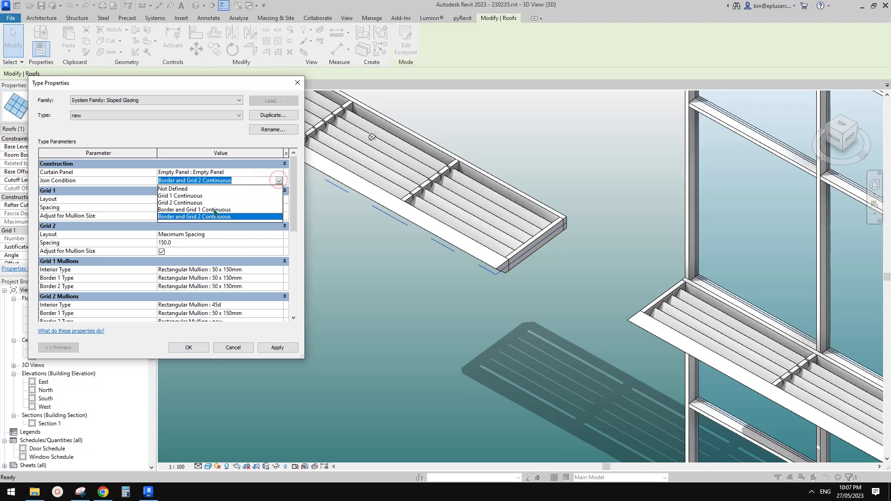
click(215, 209)
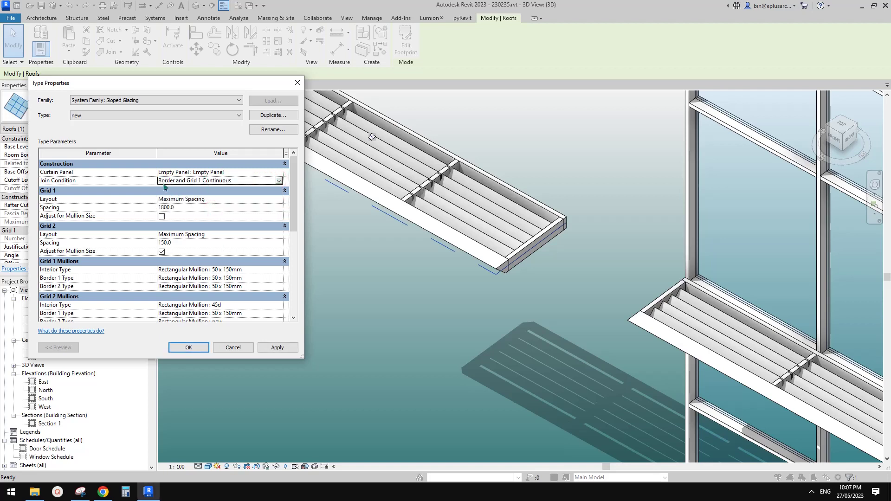
click(277, 348)
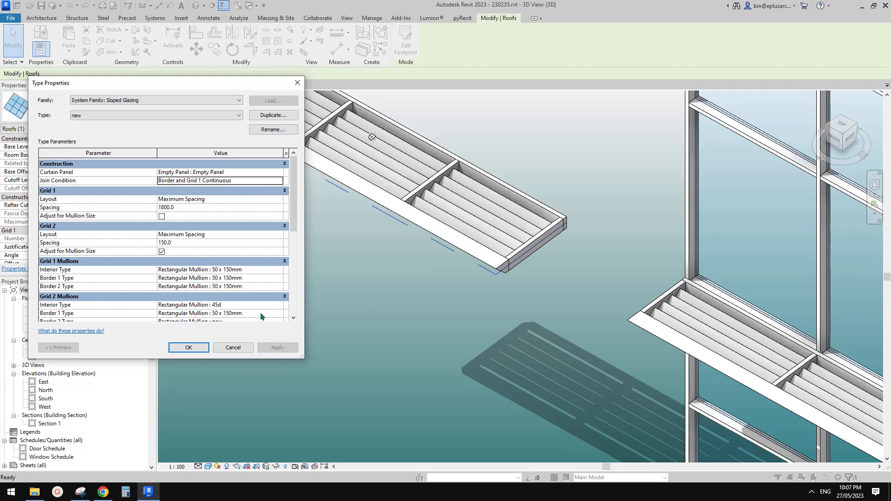
click(191, 350)
Inspect the mullion joins at both ends and at the intermediate dividers of the new sunshade
scroll(344, 305, down, 2)
middle_drag(320, 242, 397, 310)
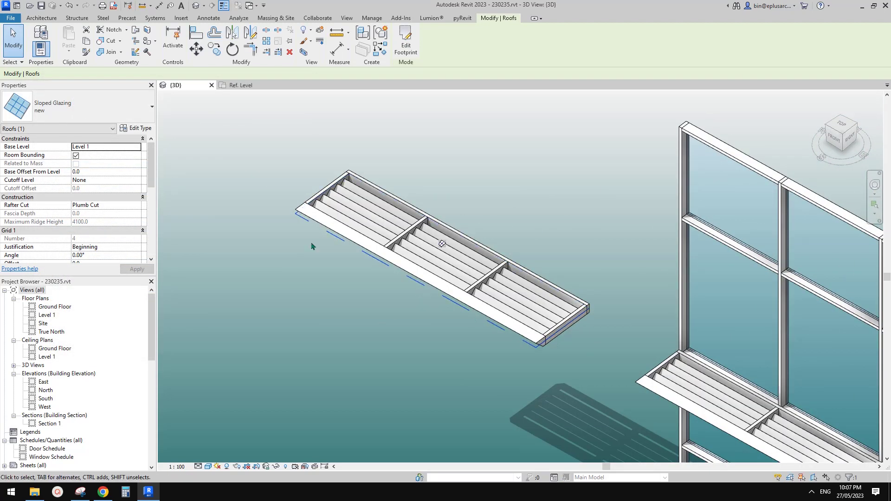
scroll(432, 270, up, 3)
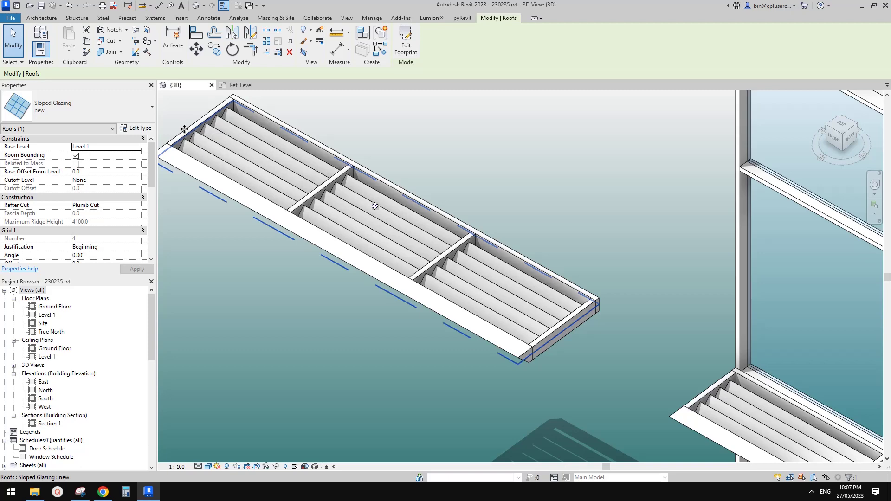
scroll(586, 289, down, 1)
middle_drag(586, 290, 540, 238)
middle_drag(519, 274, 516, 265)
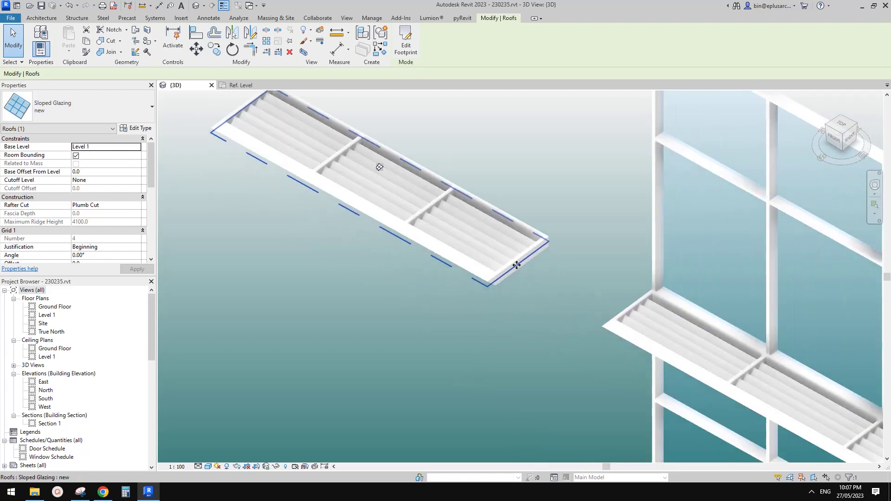
scroll(479, 284, down, 2)
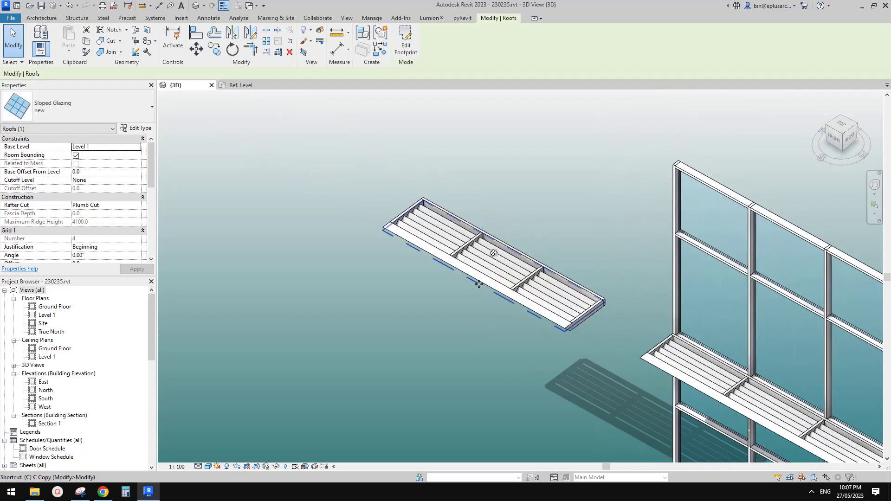
Create another Sloped Glazing : new sunshade in front of the last one from a flat rectangle of about 6000 x 1300 mm
click(433, 263)
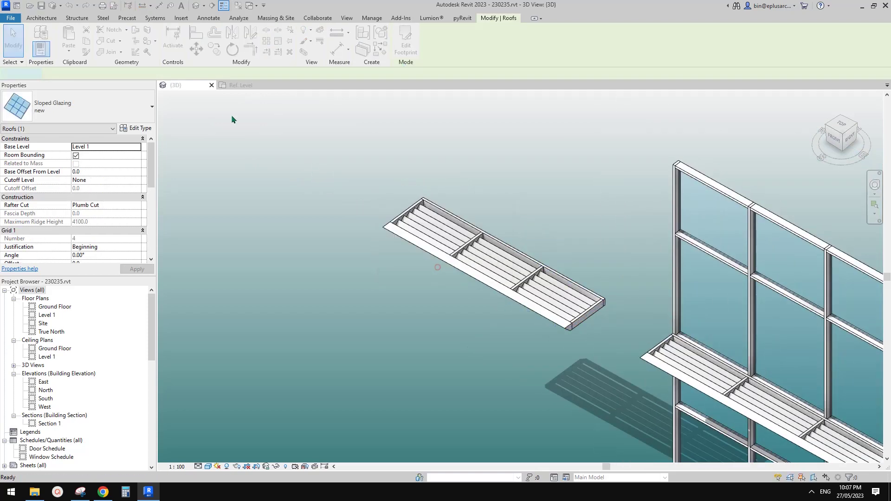
click(89, 106)
click(30, 196)
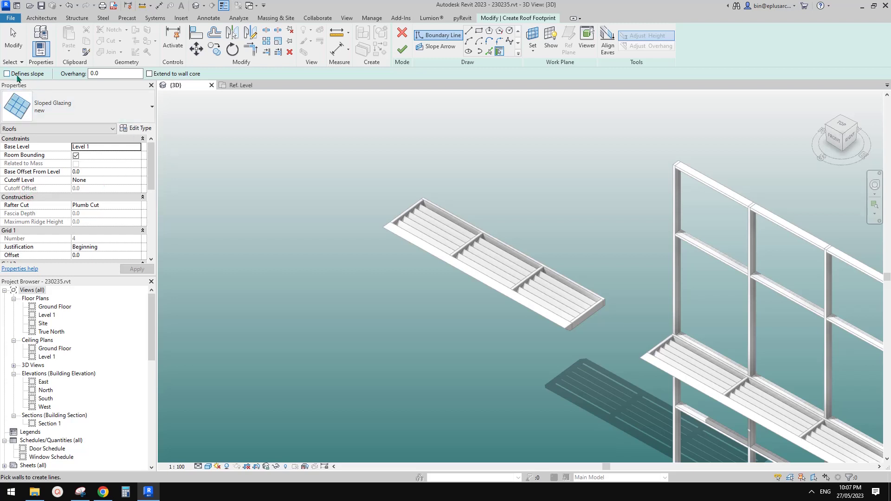
click(479, 31)
click(277, 240)
click(481, 417)
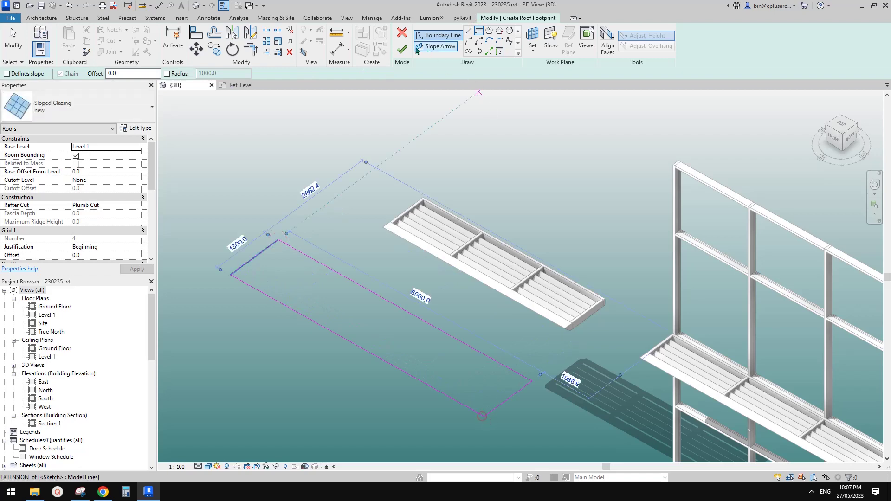
click(402, 48)
middle_drag(619, 373, 617, 261)
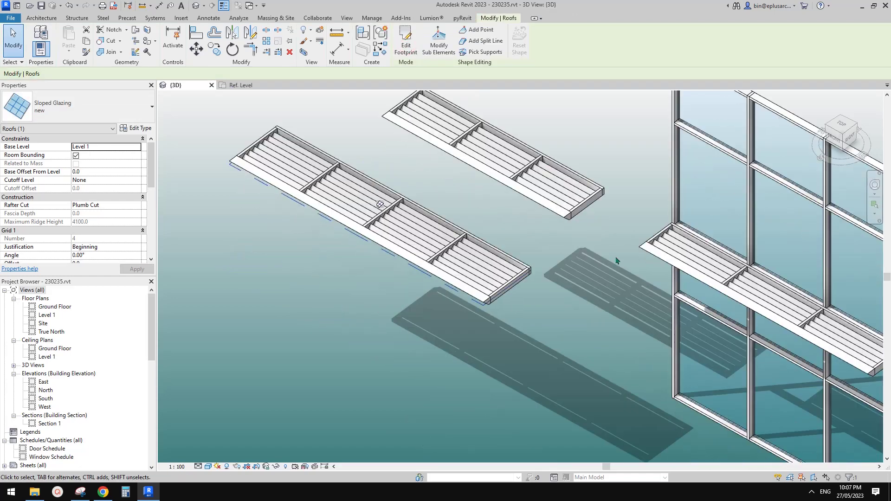
Clear the selection and examine the new sunshades' sloped edges and end joins alongside the curtain walls in 3D
click(618, 331)
shift+middle_drag(617, 331, 560, 202)
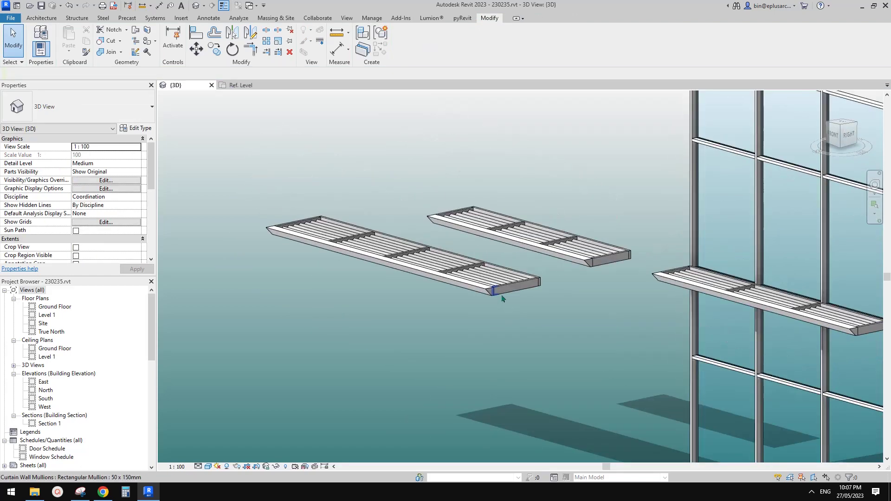
scroll(604, 325, down, 3)
shift+middle_drag(584, 314, 547, 366)
scroll(524, 306, up, 3)
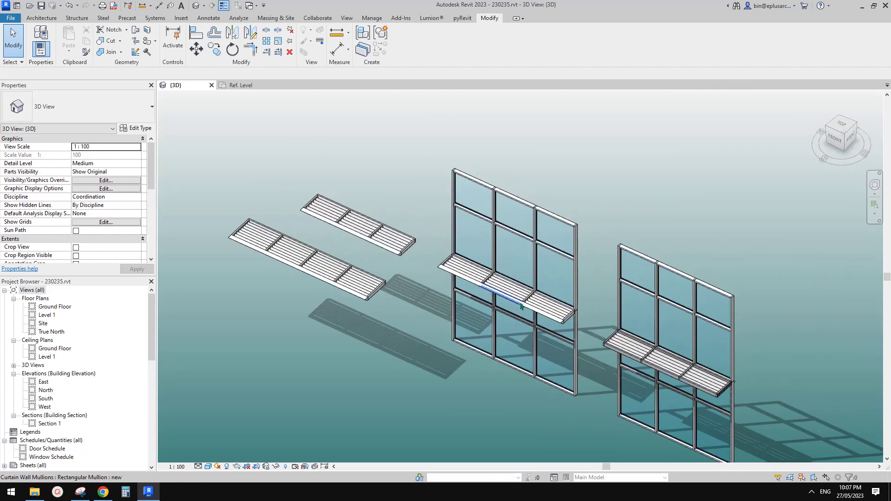
scroll(351, 369, down, 2)
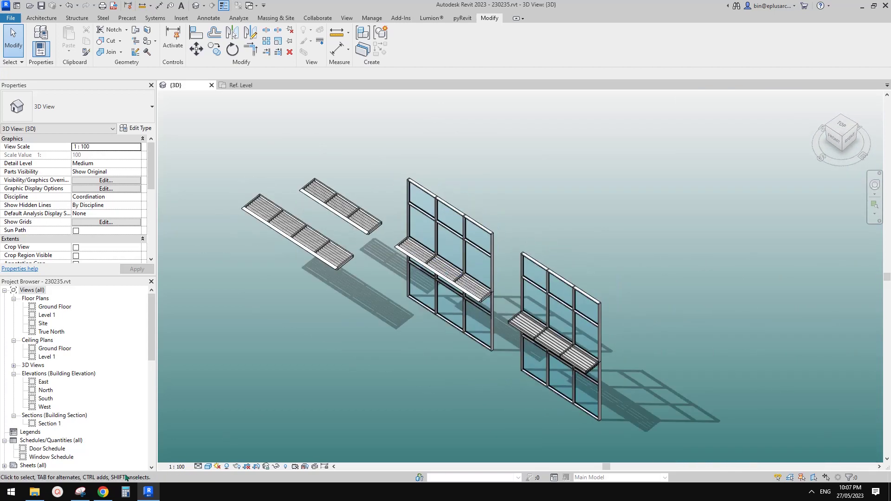
Switch to YouTube Studio in Chrome and find the comment asking how to make the adaptive family follow a surface
click(103, 491)
scroll(483, 320, down, 1)
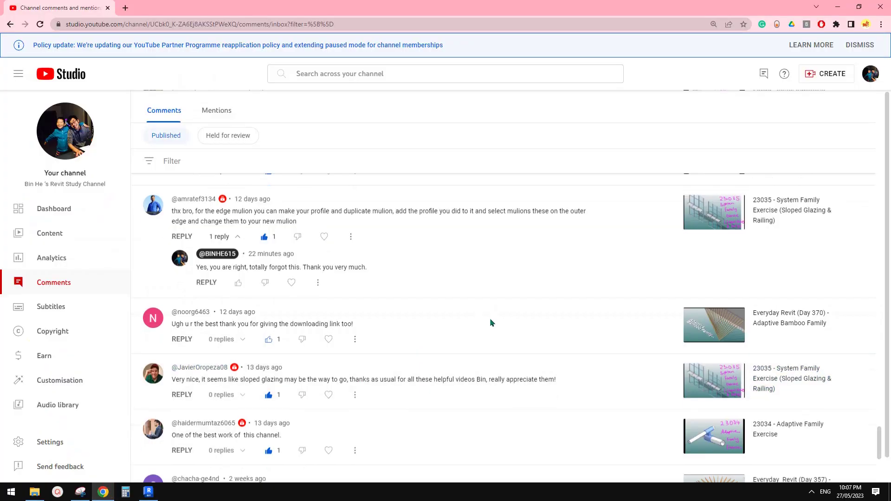
scroll(491, 322, down, 8)
scroll(491, 322, up, 8)
scroll(491, 322, up, 10)
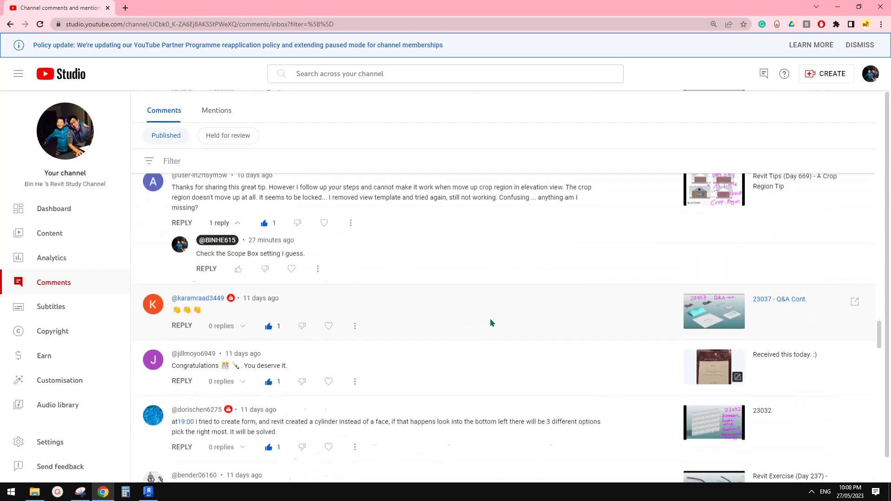
scroll(491, 322, down, 6)
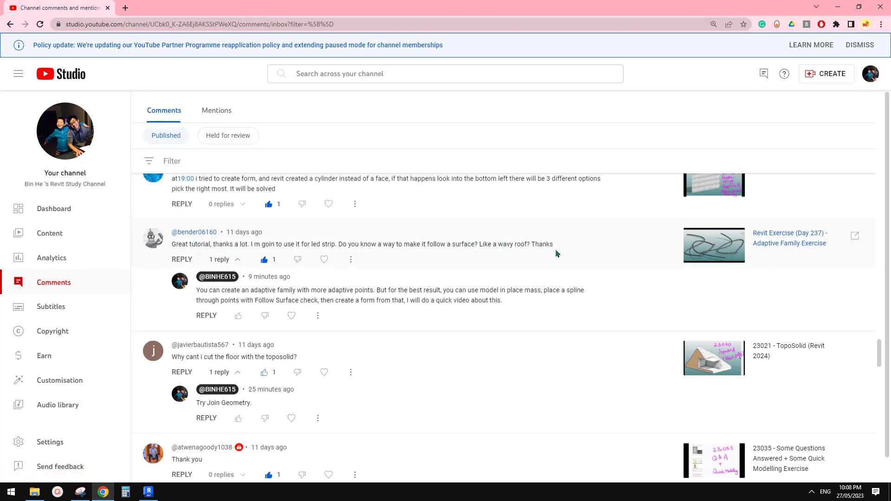
Reread the comment about following a wavy roof surface and its reply, and look through the neighbouring viewer comments
scroll(557, 265, up, 2)
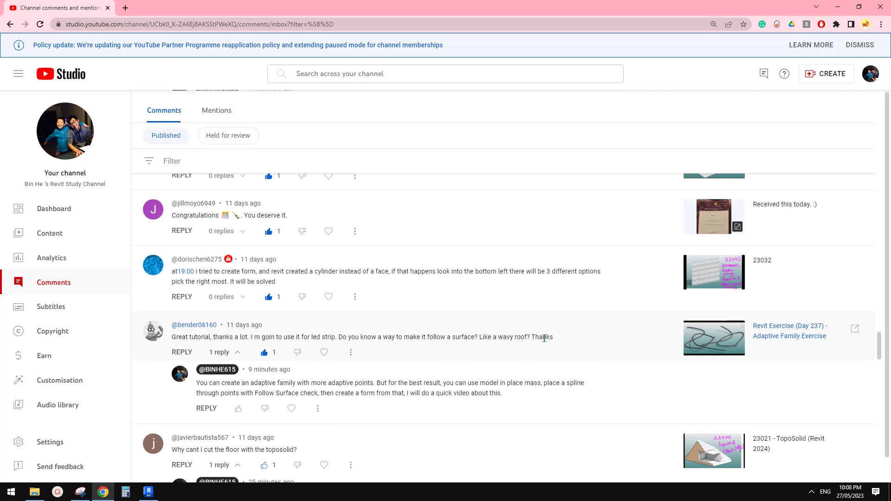
scroll(545, 338, up, 5)
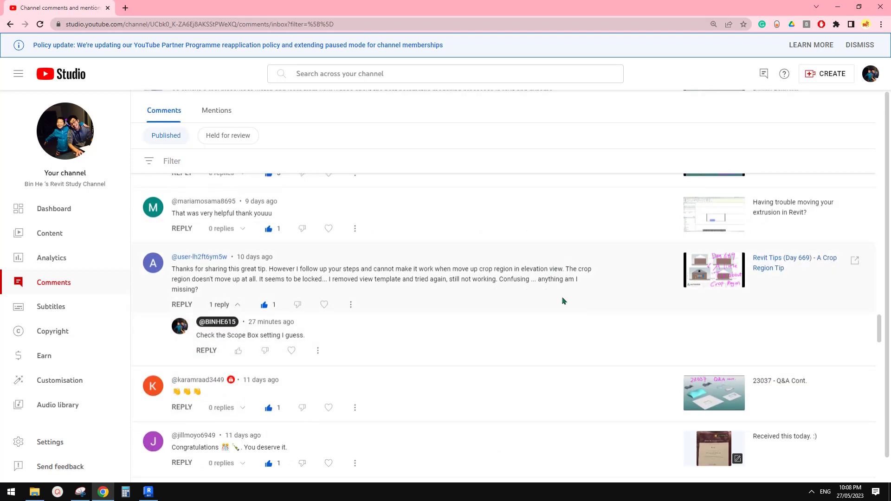
scroll(532, 320, up, 8)
scroll(532, 321, down, 10)
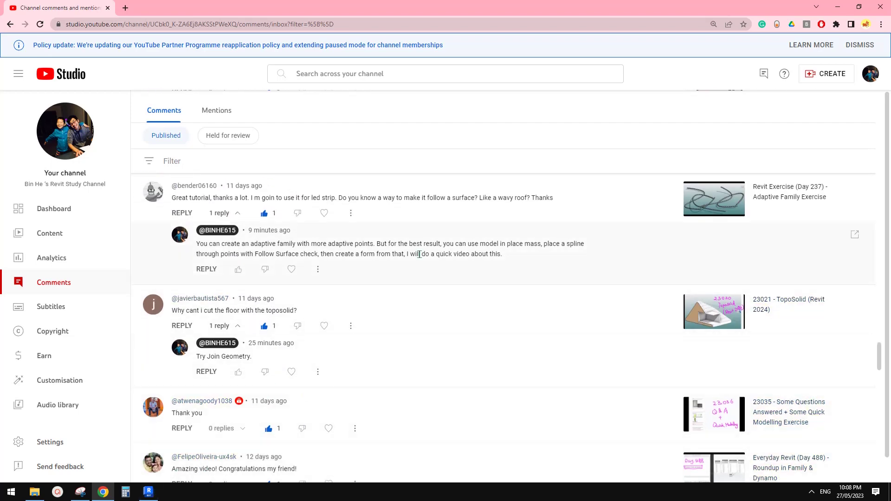
scroll(369, 352, up, 15)
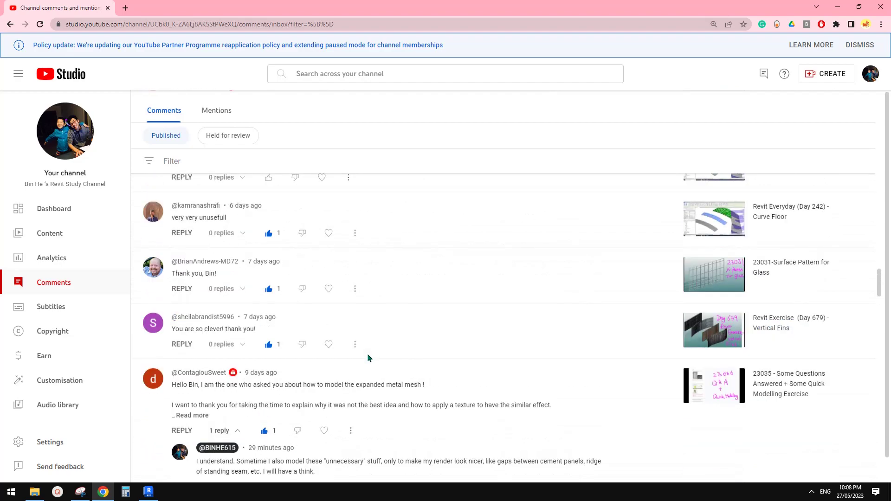
scroll(369, 357, down, 15)
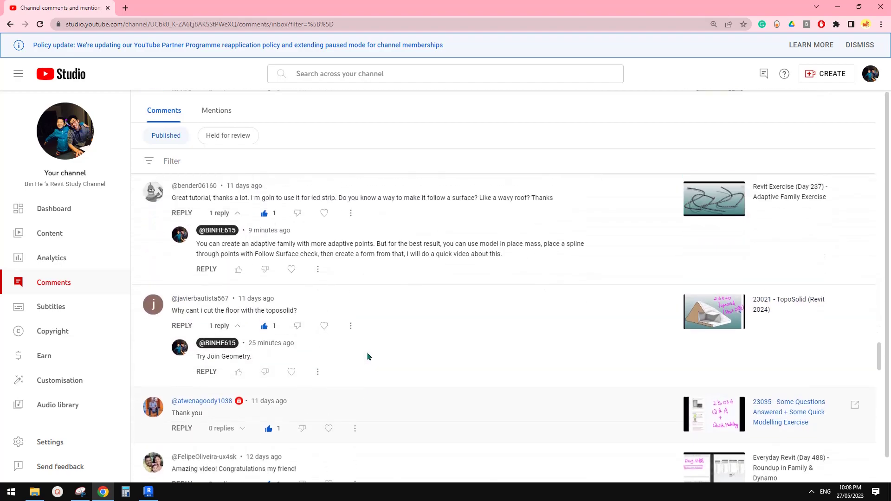
Switch to Revit and start a Model In-Place family in the Mass category, accepting the default name
click(149, 491)
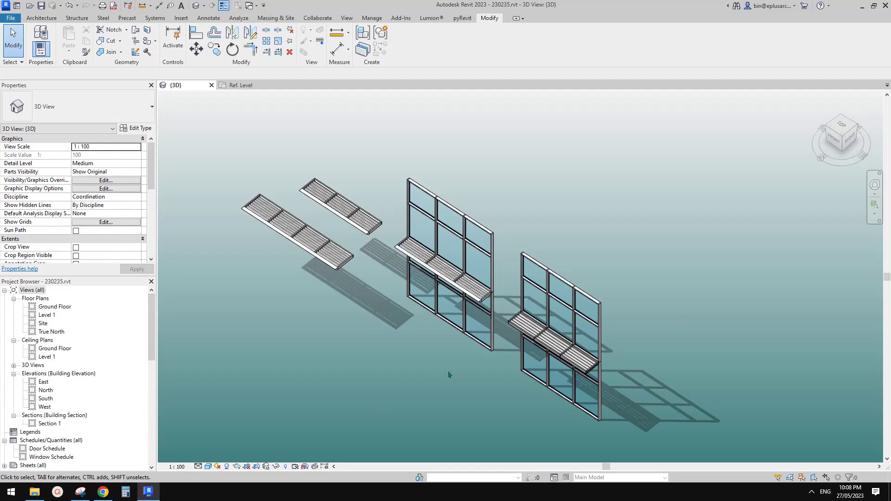
scroll(453, 362, down, 1)
middle_drag(456, 371, 429, 360)
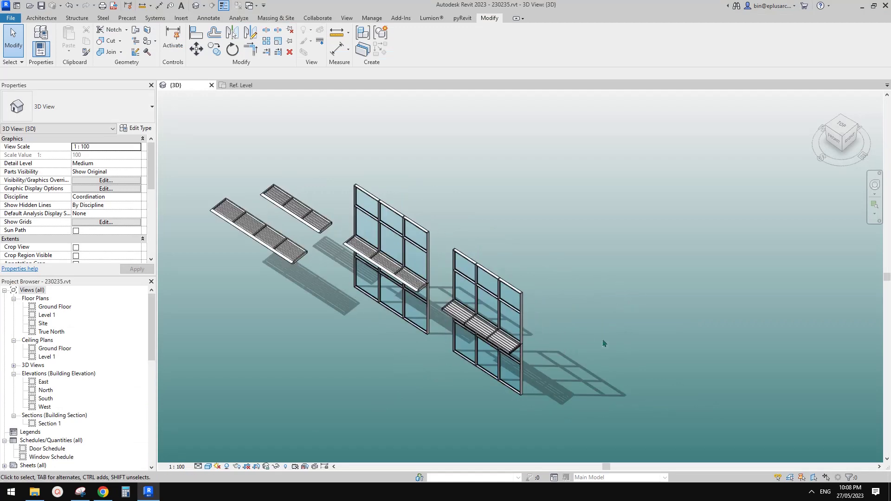
scroll(604, 343, down, 5)
middle_drag(592, 348, 498, 331)
scroll(490, 325, up, 1)
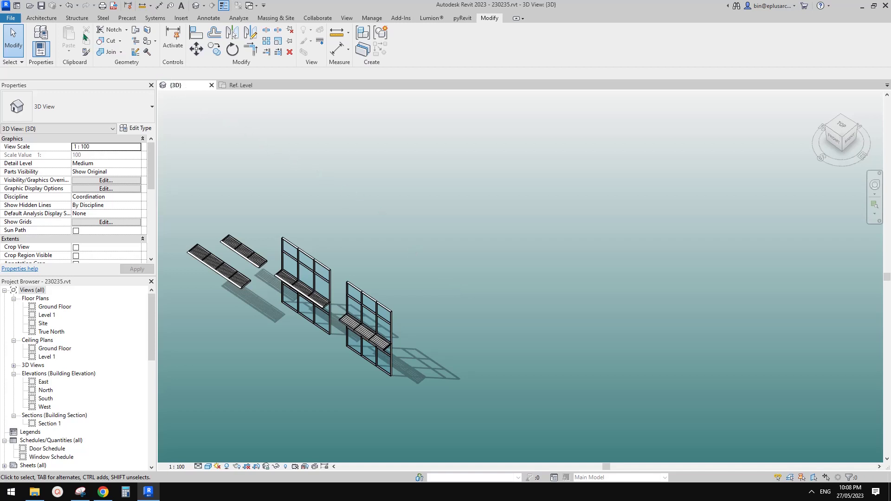
click(41, 18)
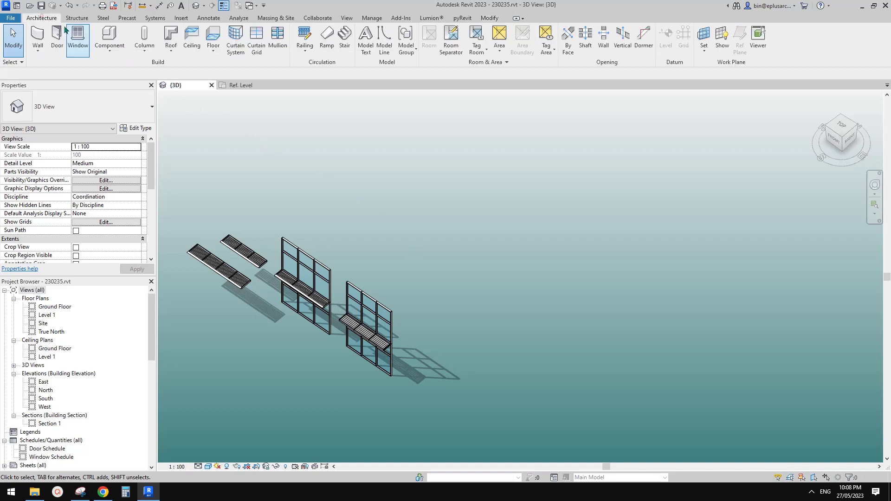
click(111, 55)
click(124, 84)
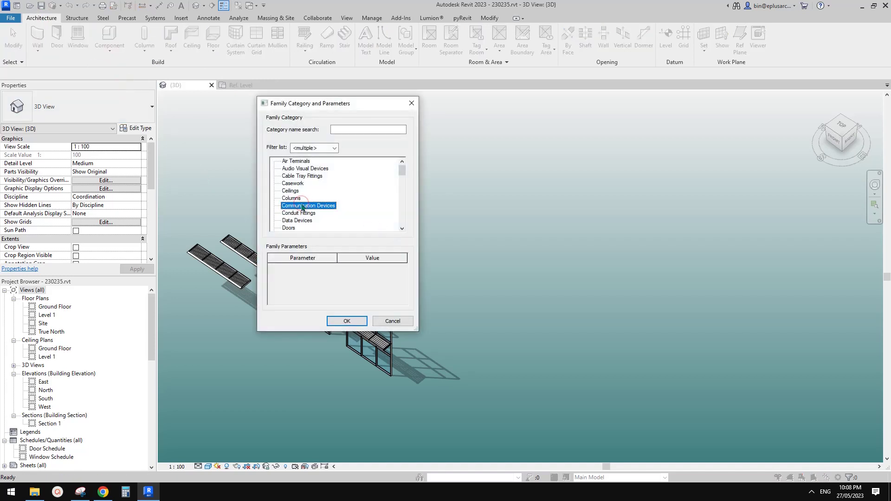
scroll(302, 207, down, 5)
click(303, 207)
click(352, 324)
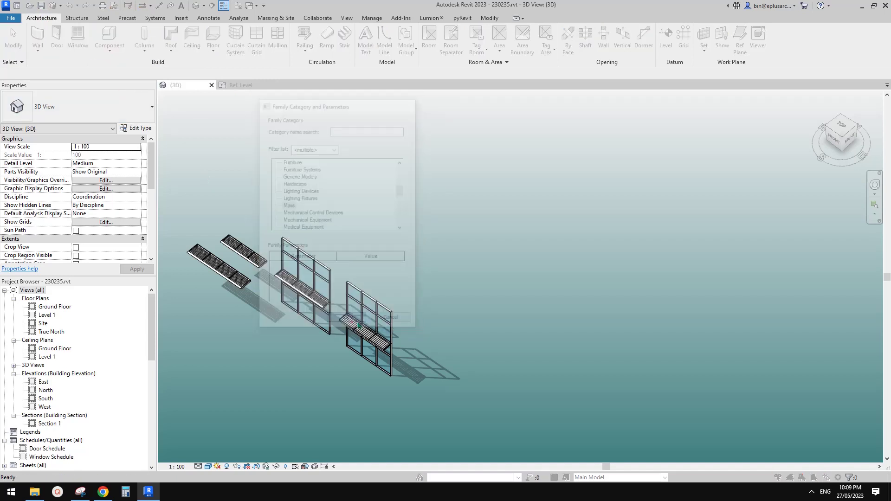
click(540, 238)
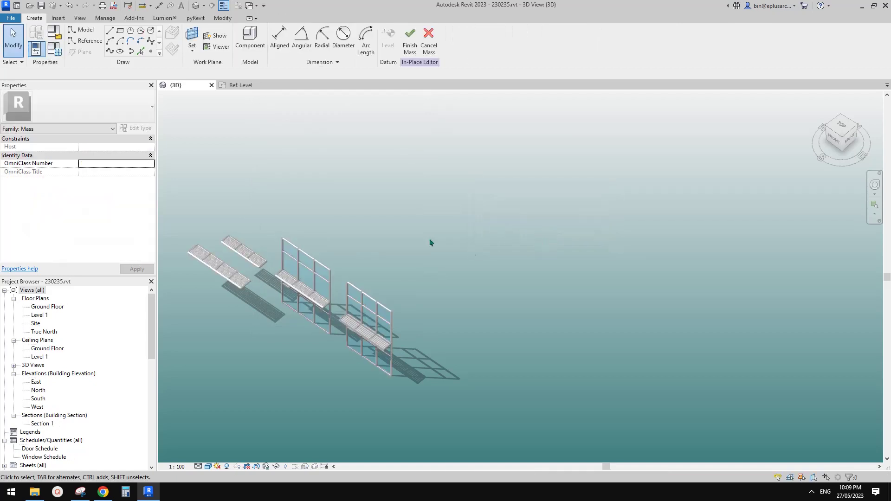
Draw a straight three-point reference spline about 7000 mm long on the Ground Floor plane, in the open area beside the curtain walls
click(87, 42)
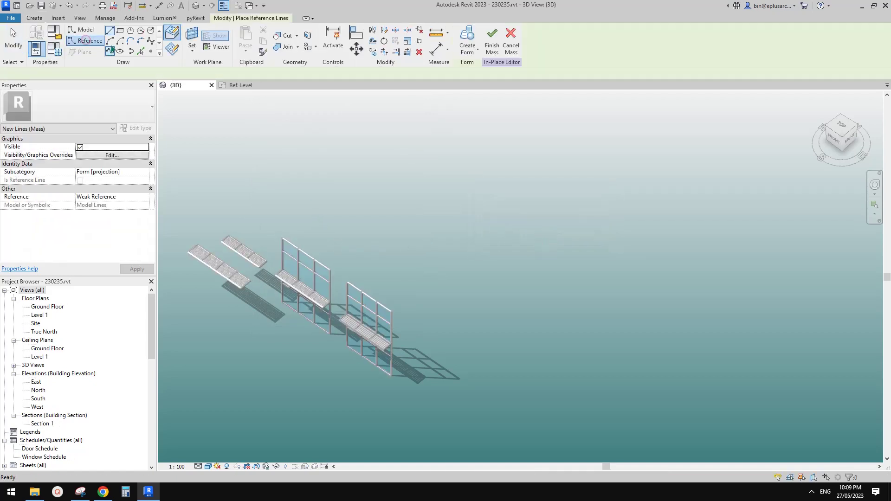
click(173, 52)
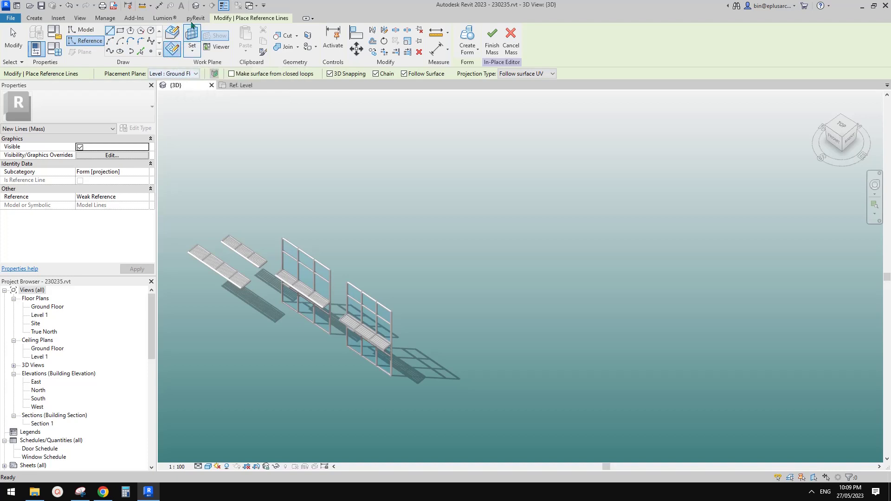
click(109, 52)
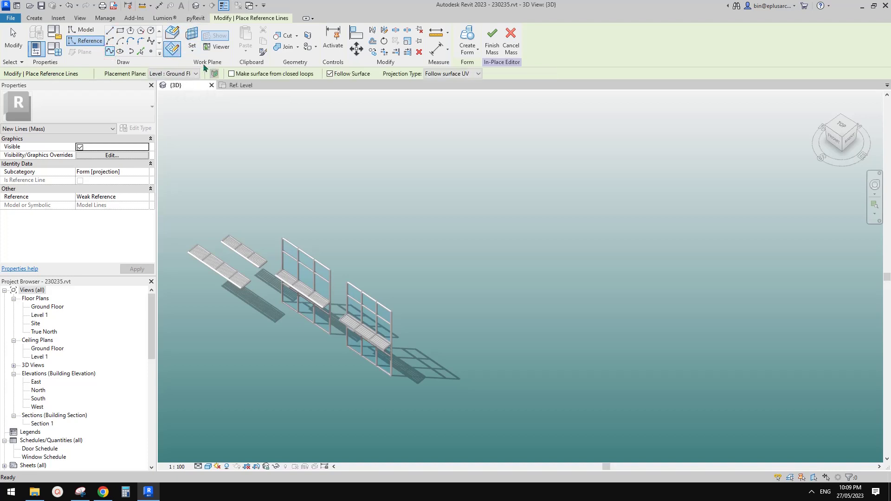
click(481, 272)
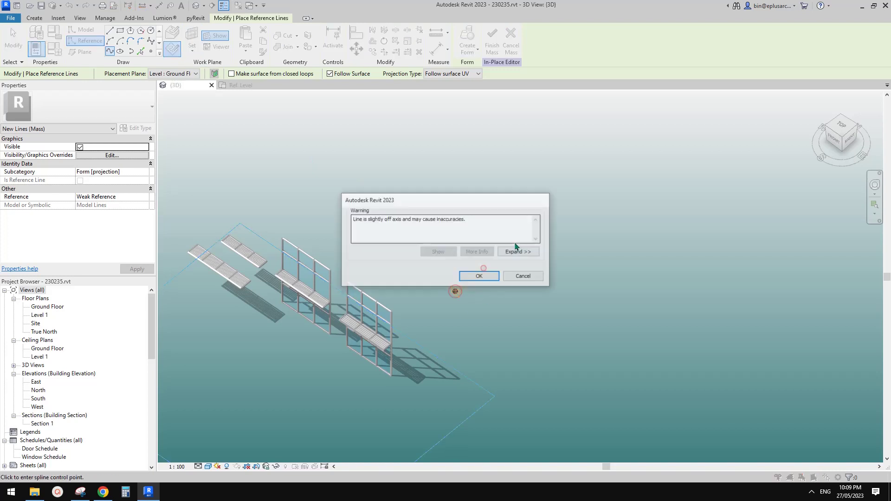
click(492, 275)
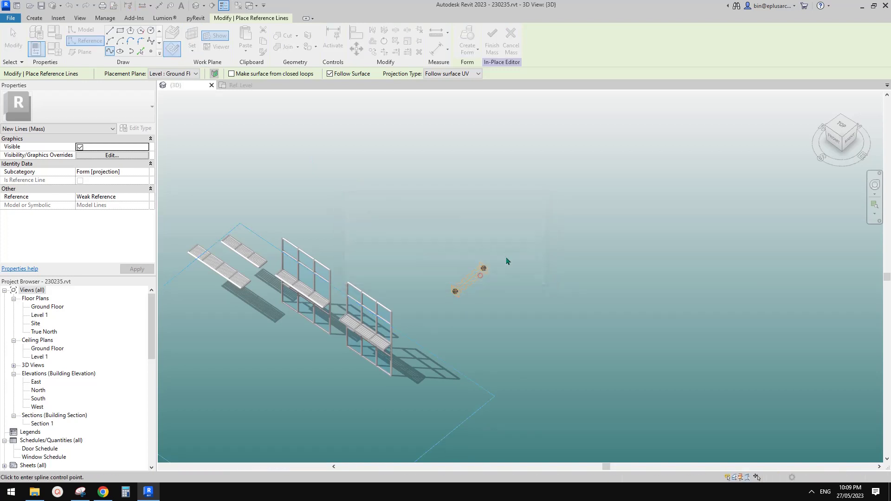
key(Escape)
key(Escape)
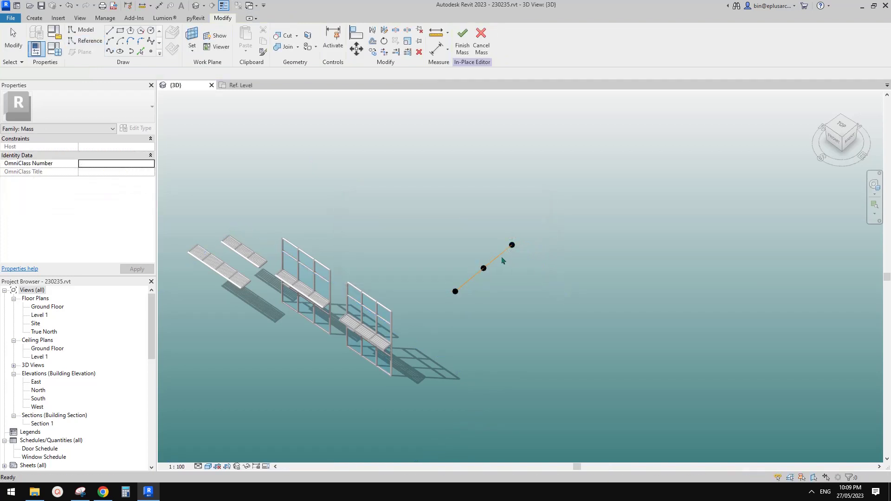
Copy the reference spline twice to make three parallel, roughly evenly spaced splines
click(496, 258)
scroll(496, 258, up, 2)
shift+middle_drag(497, 257, 590, 343)
key(c)
key(o)
click(484, 301)
click(528, 295)
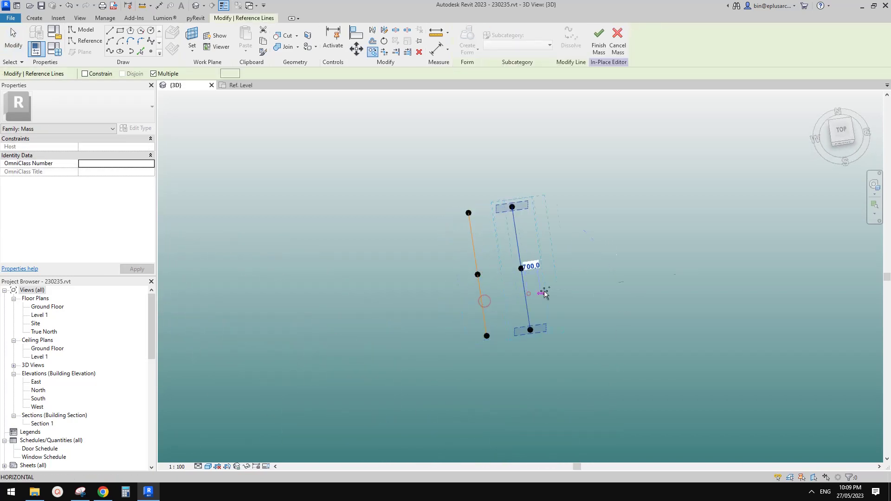
click(573, 288)
key(Escape)
Create a surface form from the three reference splines
drag(599, 228, 453, 246)
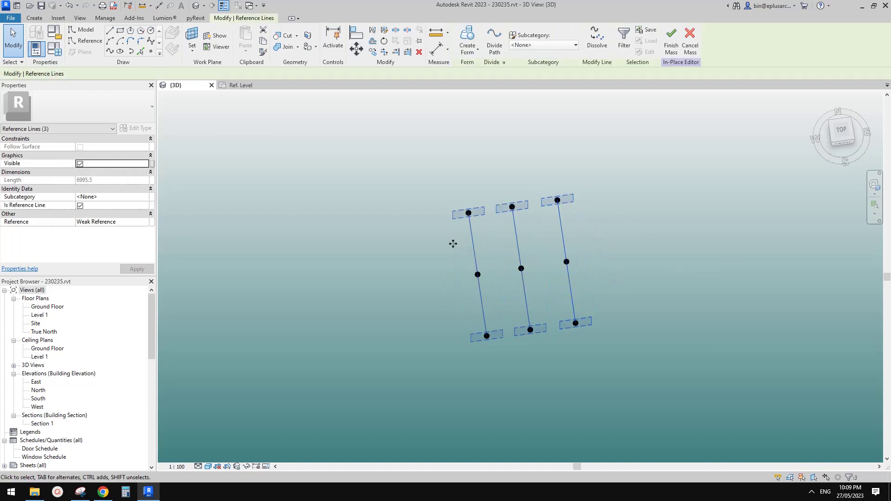
click(476, 42)
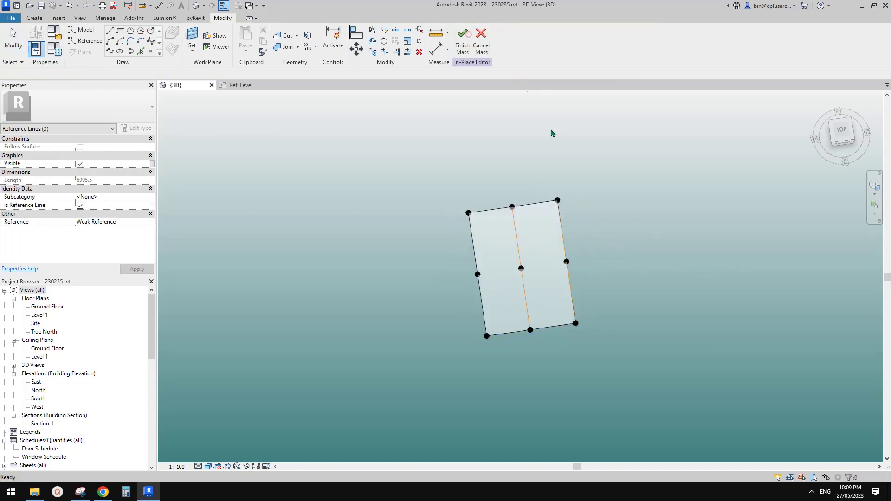
click(637, 237)
Move the middle points of the reference splines upward to bend the flat surface into a curved roof shape
shift+middle_drag(636, 237, 508, 289)
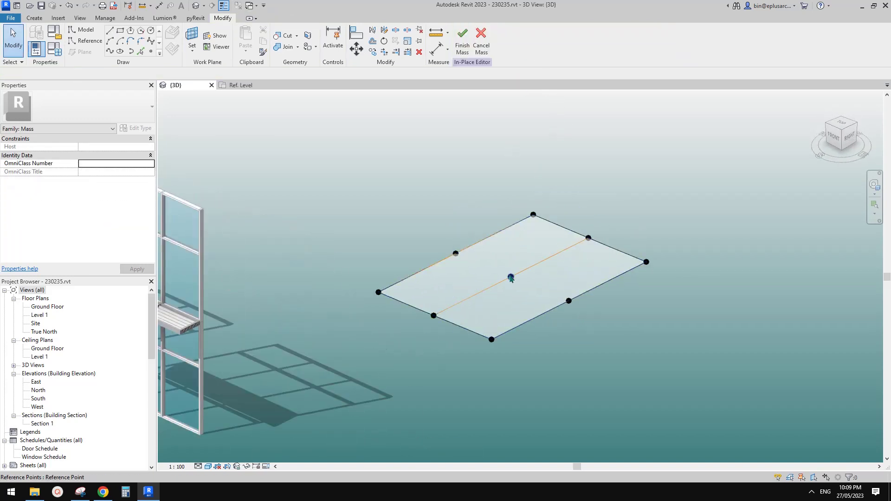
click(511, 276)
drag(511, 263, 473, 253)
drag(441, 223, 511, 253)
click(569, 303)
drag(569, 303, 589, 279)
click(607, 374)
shift+middle_drag(607, 374, 595, 302)
Check the curved form from another angle and finish the in-place mass
click(571, 269)
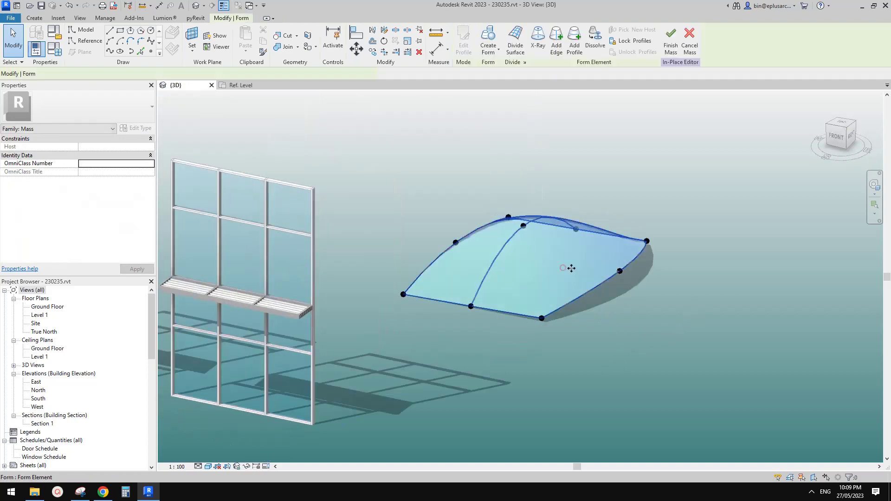
shift+middle_drag(571, 268, 537, 289)
scroll(537, 288, up, 2)
click(671, 37)
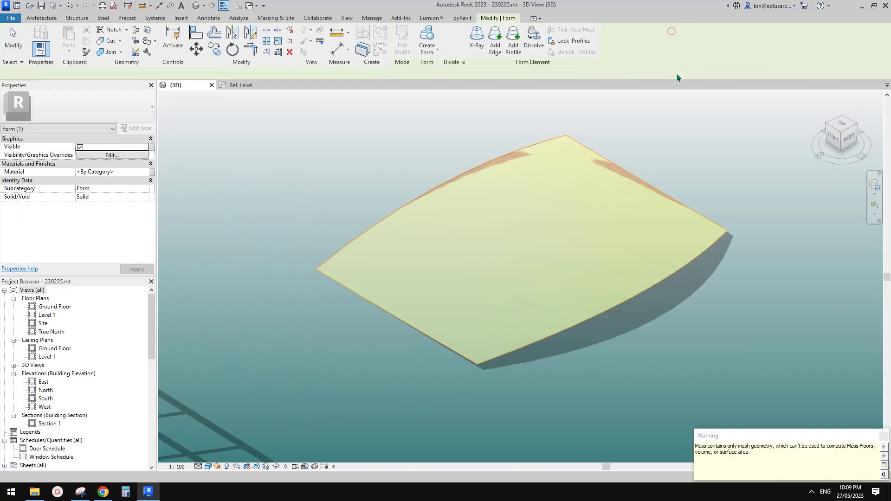
Create a Sloped Glazing : new roof by face on the curved mass, deleting the failing Empty Panel type and replacing missing panels with system panels
click(42, 18)
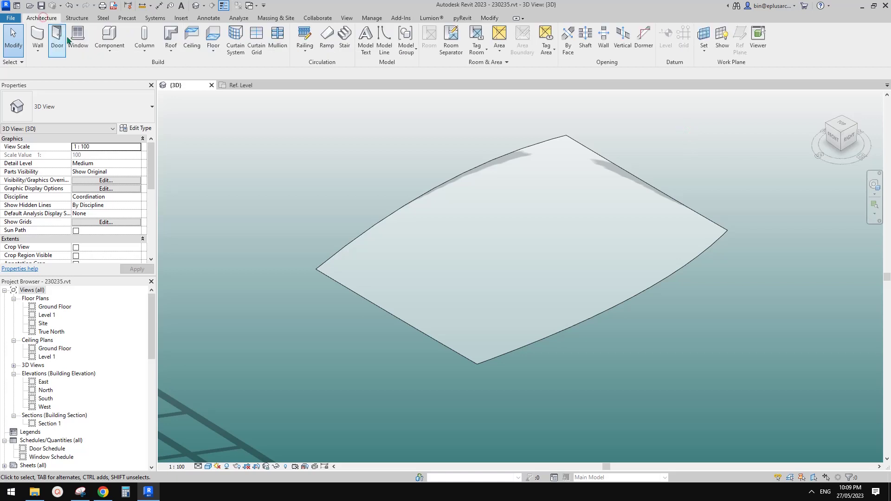
click(171, 49)
click(198, 105)
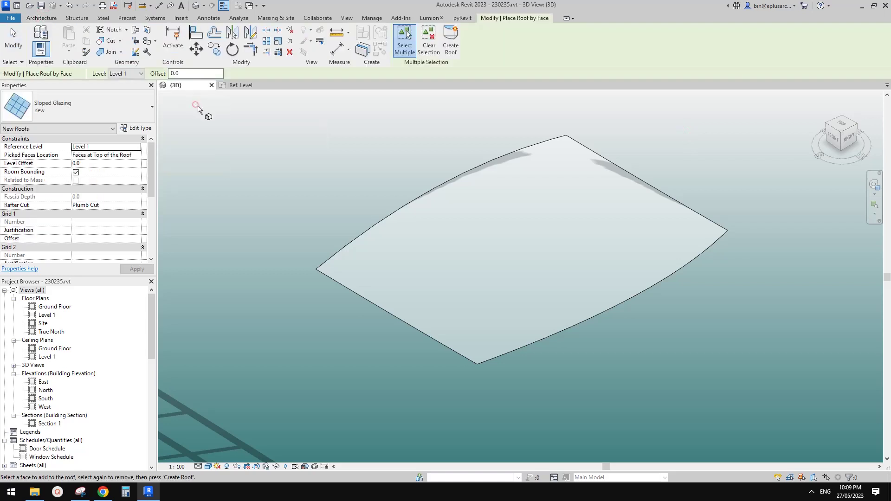
click(517, 232)
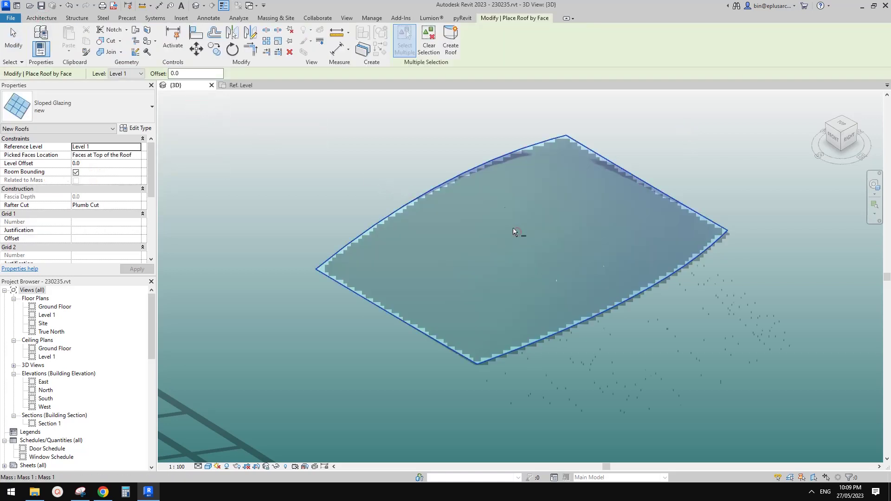
click(449, 36)
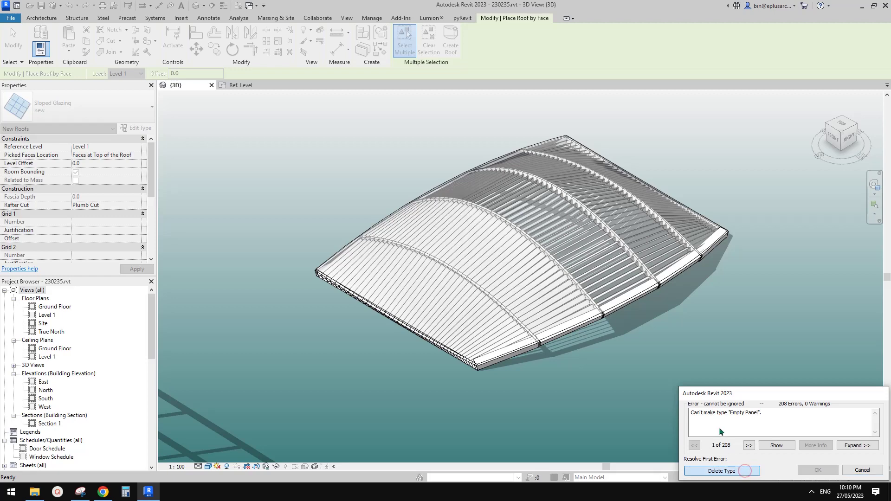
click(745, 471)
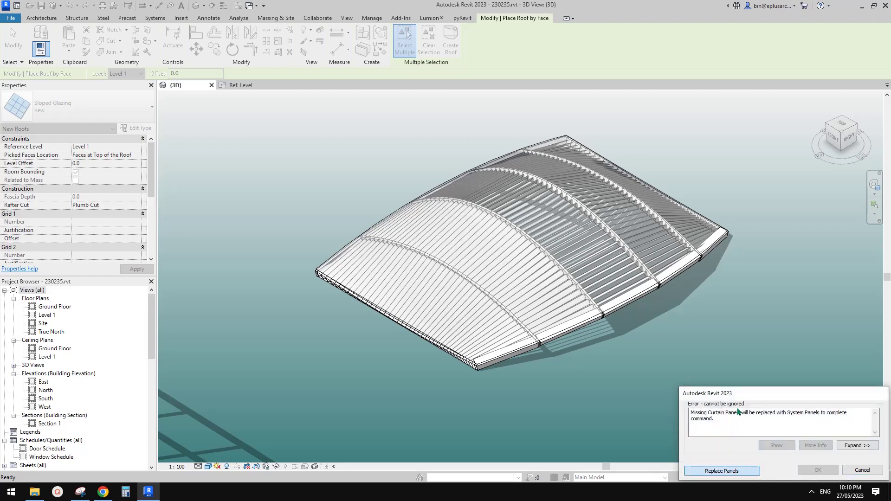
key(Return)
middle_drag(653, 373, 578, 371)
key(Escape)
Change the curved glazed roof's type to Basic Roof : Roof 1
shift+middle_drag(567, 319, 495, 355)
shift+middle_drag(593, 292, 494, 378)
scroll(494, 378, down, 4)
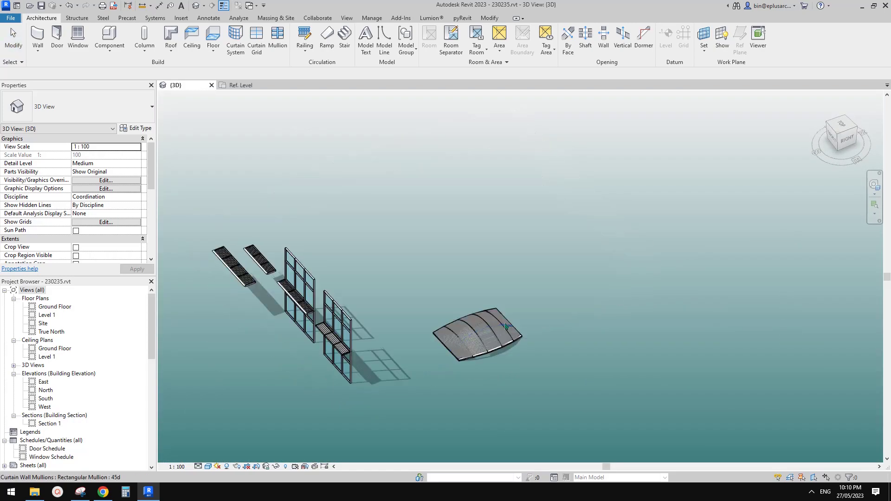
scroll(473, 345, up, 1)
key(Tab)
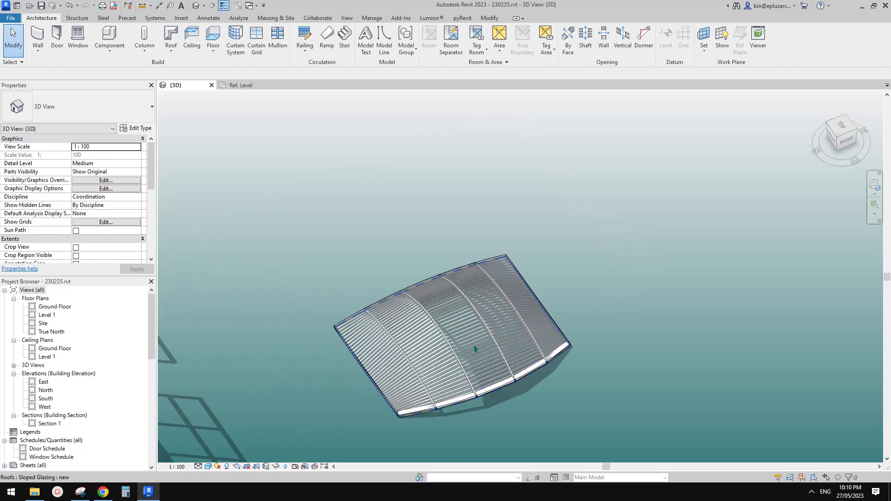
click(473, 345)
scroll(473, 346, down, 1)
middle_drag(487, 353, 485, 322)
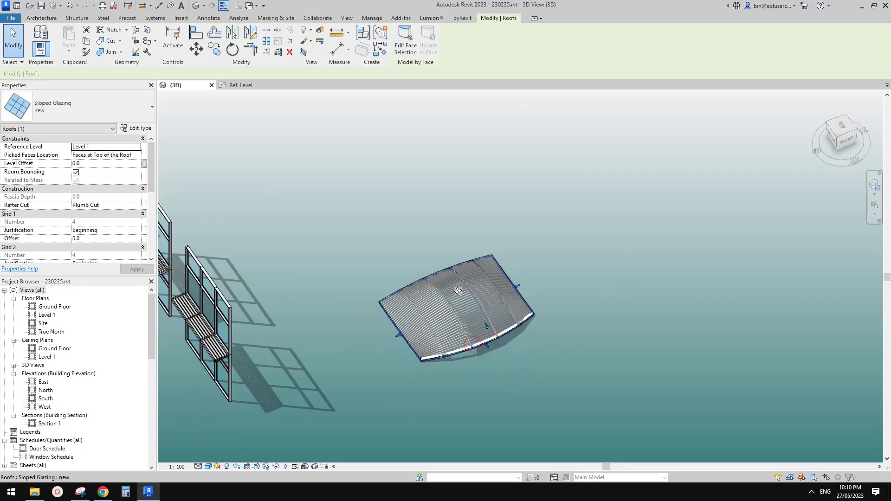
click(130, 116)
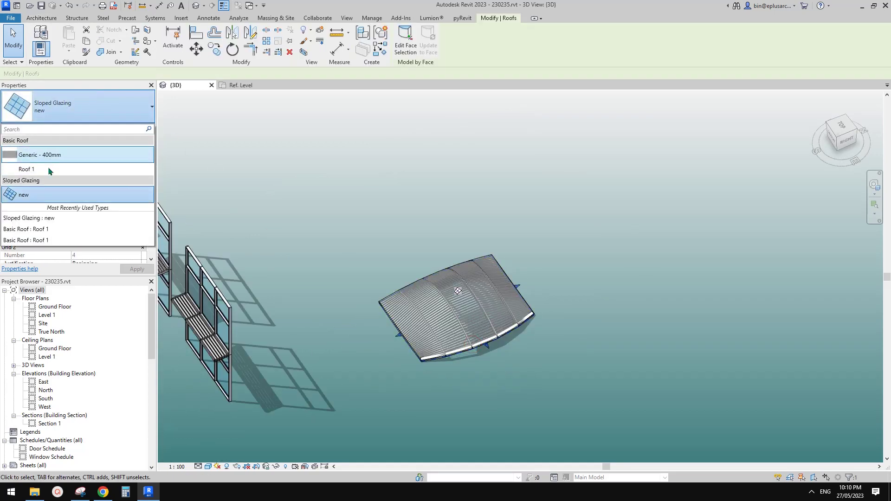
click(48, 170)
Copy the curved roof to the open area on the side away from the curtain walls
middle_drag(495, 319, 459, 318)
key(c)
key(o)
click(442, 316)
click(700, 290)
middle_drag(724, 307, 604, 301)
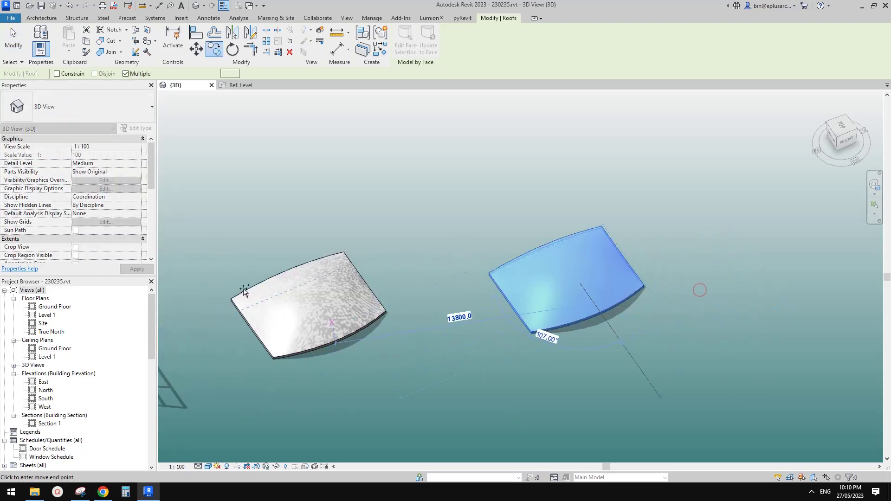
key(Escape)
key(Escape)
scroll(441, 299, up, 3)
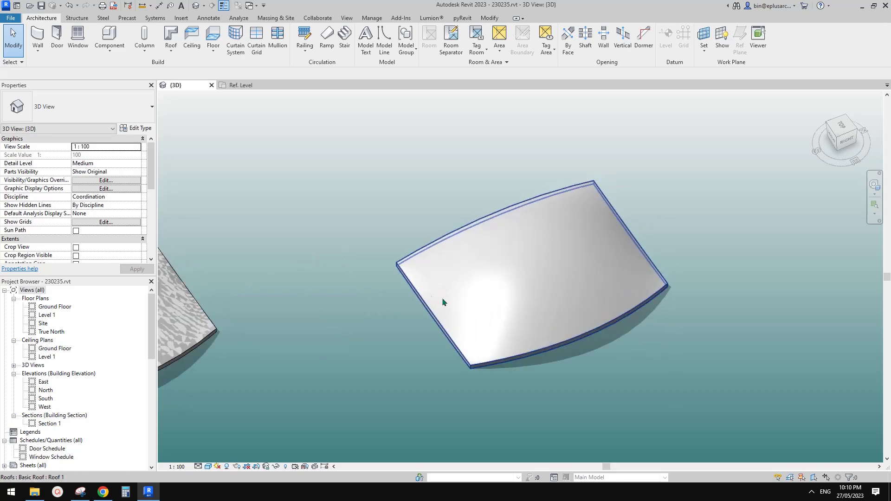
Examine the curvature of the copied curved roof from several angles
click(533, 280)
shift+middle_drag(534, 280, 492, 217)
click(684, 334)
shift+middle_drag(682, 331, 367, 316)
shift+middle_drag(642, 327, 663, 288)
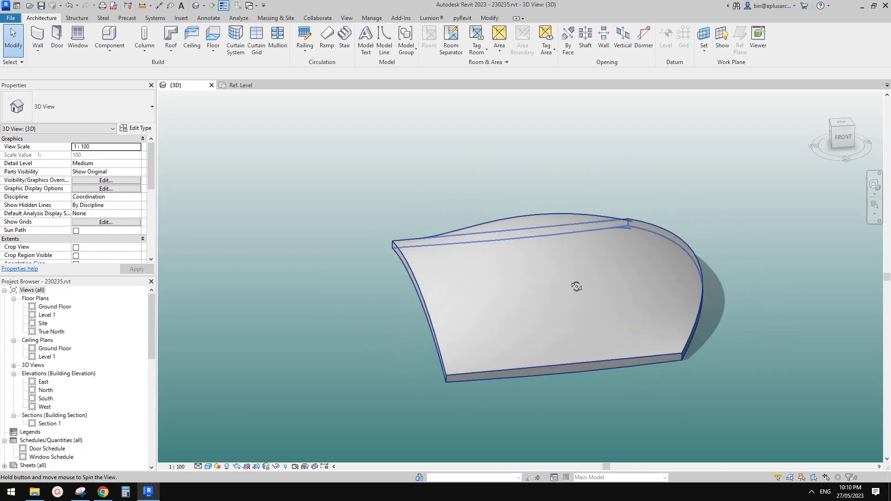
shift+middle_drag(576, 286, 533, 317)
shift+middle_drag(456, 263, 519, 266)
click(543, 299)
key(Escape)
scroll(540, 289, up, 1)
middle_drag(293, 172, 287, 179)
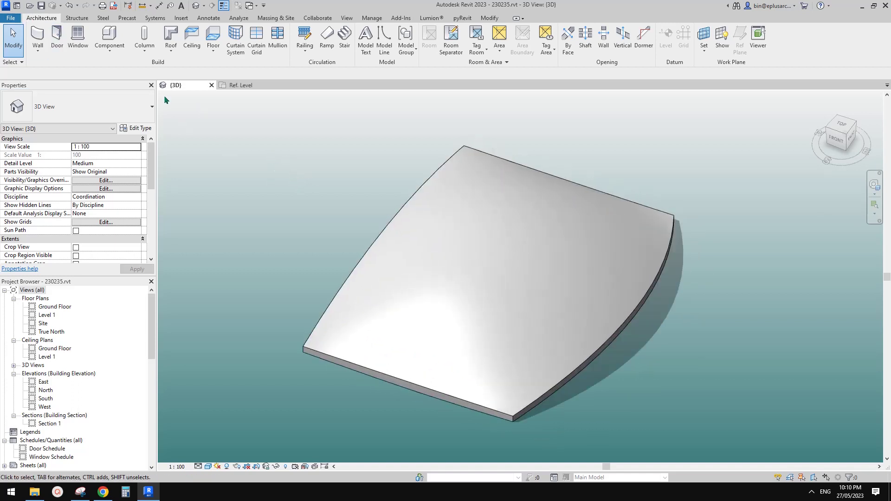
Create a new family from the metric adaptive generic model template
click(58, 59)
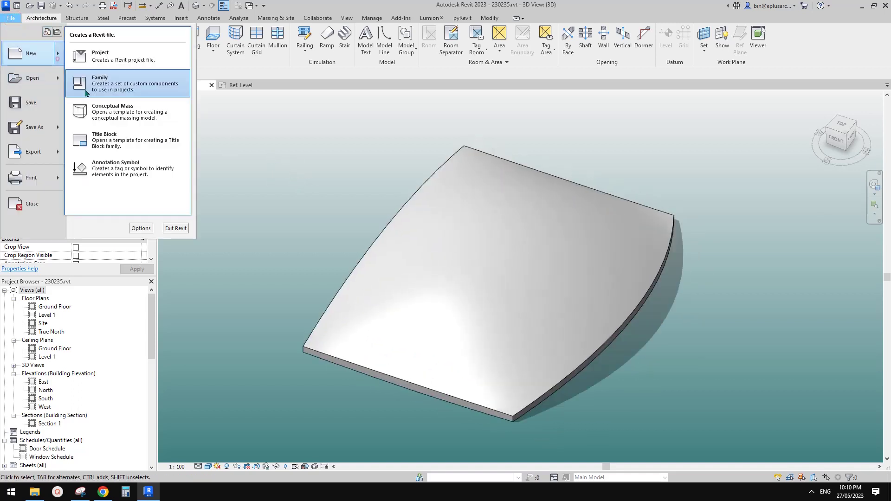
click(113, 88)
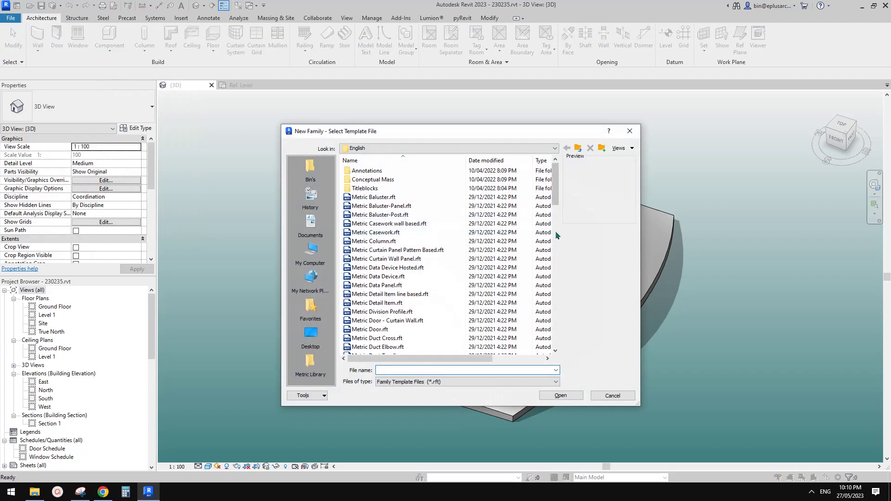
click(556, 230)
drag(556, 238, 556, 245)
double_click(414, 215)
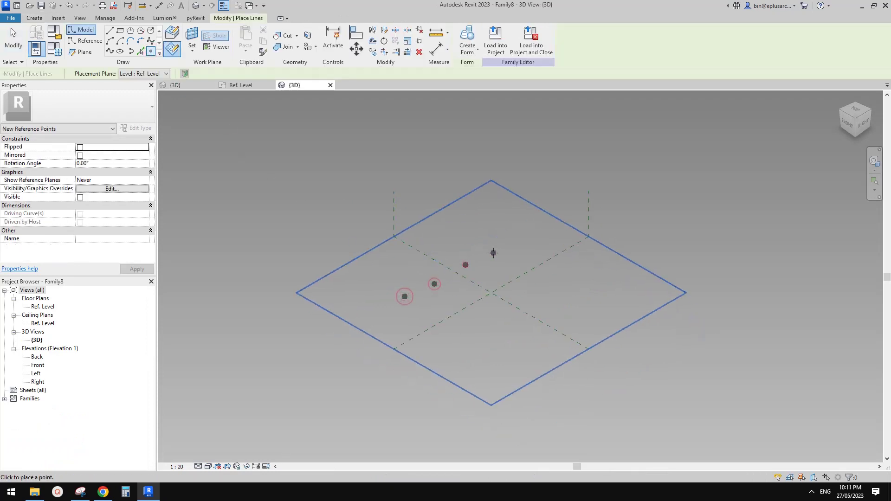
Place five reference points in a row on the reference level and make them all adaptive
scroll(536, 241, up, 3)
key(Escape)
key(Escape)
drag(241, 183, 571, 360)
click(511, 38)
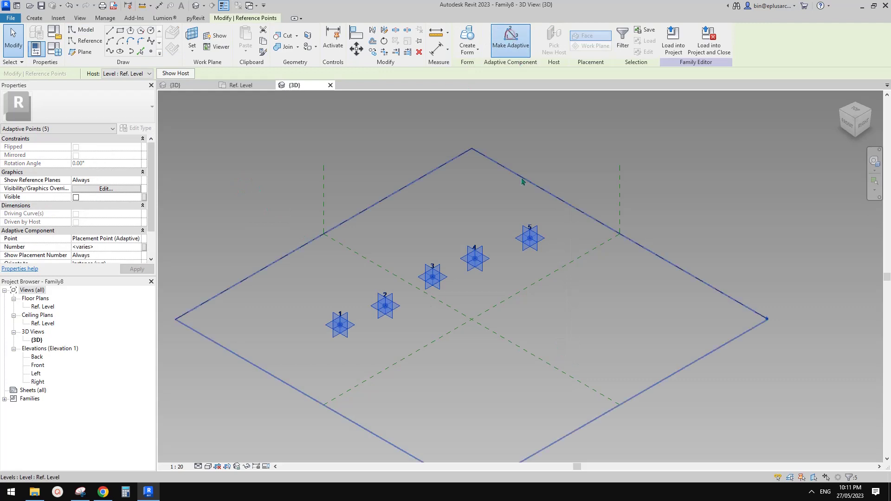
Connect the five adaptive points with a spline through points and make it a reference line
click(110, 52)
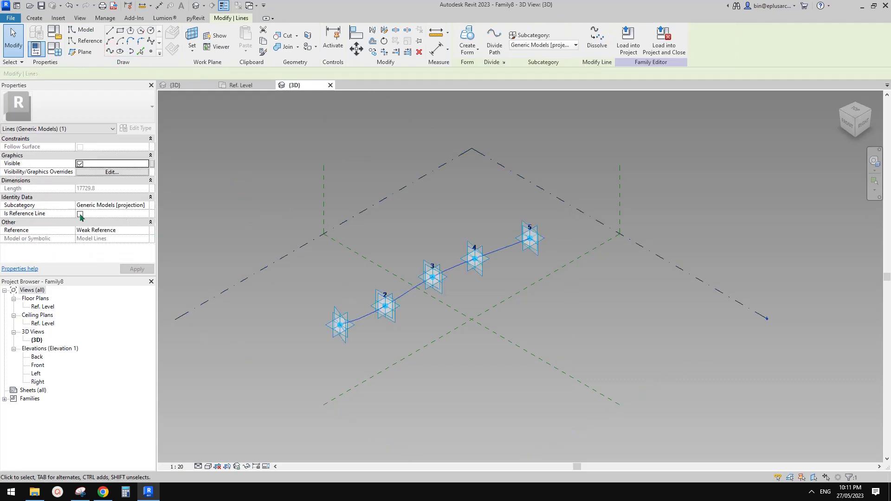
click(80, 215)
scroll(339, 266, up, 2)
shift+middle_drag(343, 283, 403, 322)
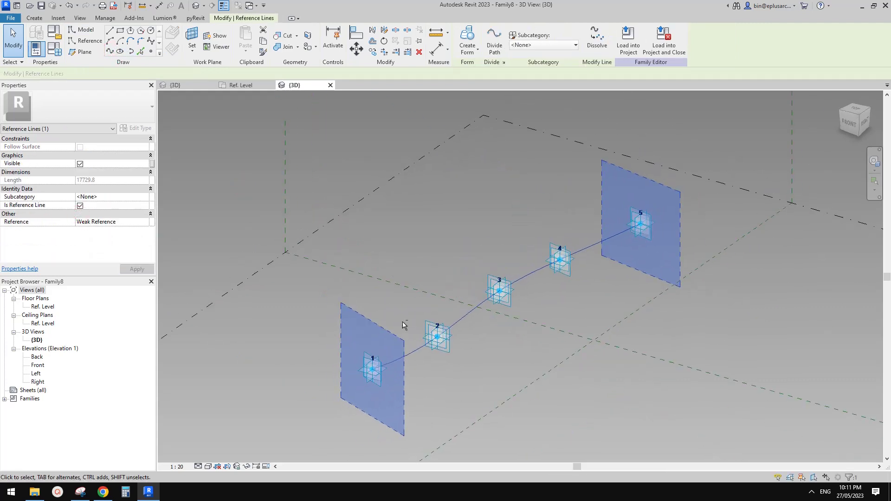
Place a reference point on the spline between adaptive points 1 and 2, drawing on face
click(151, 51)
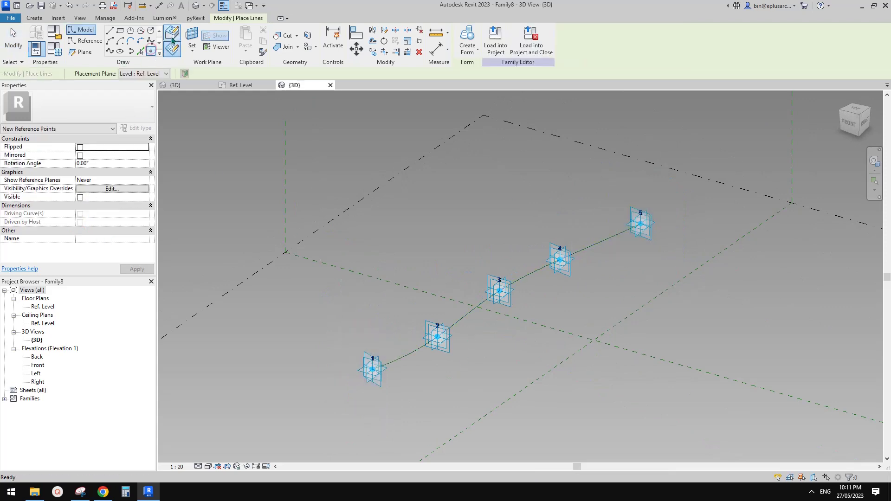
click(402, 357)
scroll(348, 249, up, 3)
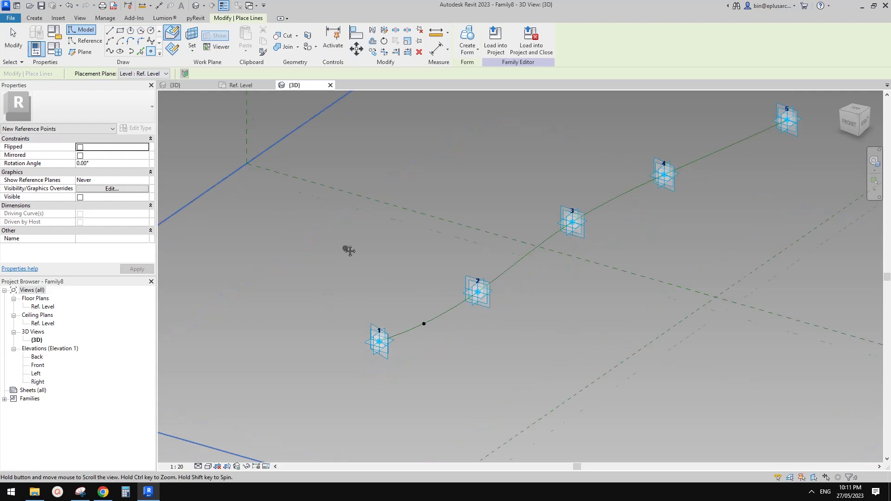
click(90, 40)
click(151, 32)
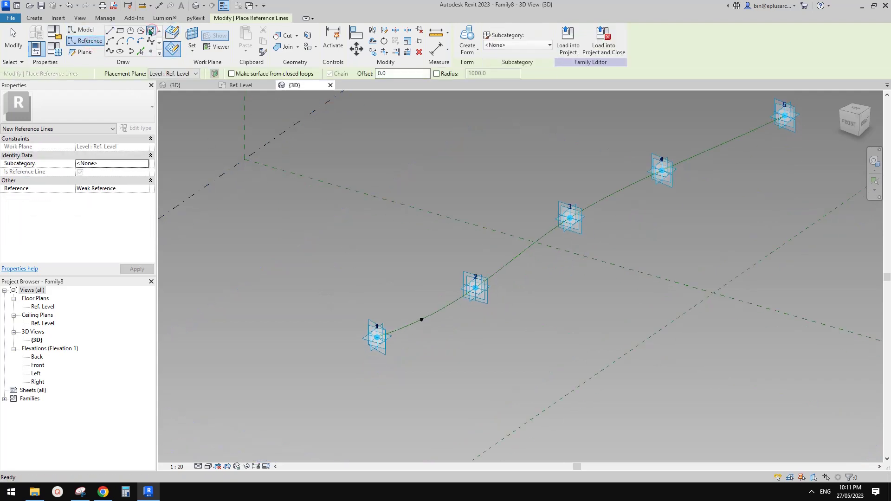
scroll(354, 204, up, 2)
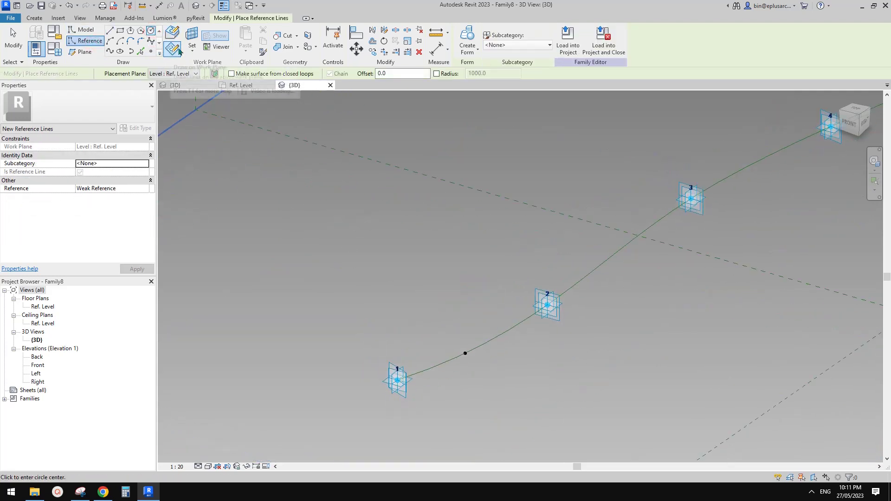
key(Escape)
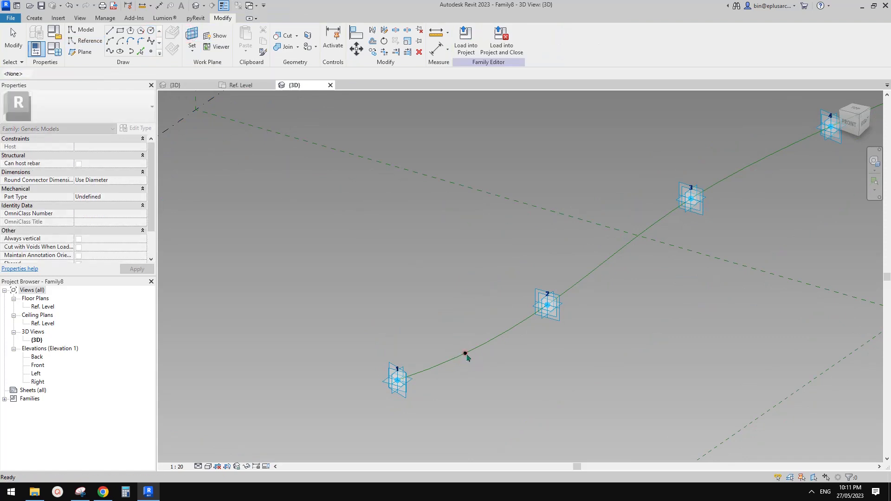
Draw a reference circle with a radius of 30 centred on the spline's reference point, using that point's work plane
click(465, 354)
click(465, 353)
click(458, 336)
click(472, 340)
middle_drag(509, 310, 511, 315)
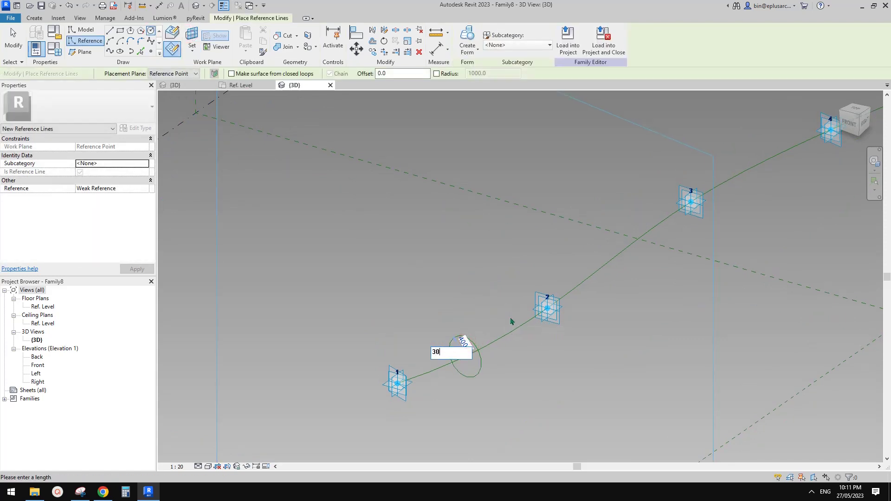
key(Return)
middle_drag(470, 360, 474, 358)
key(Escape)
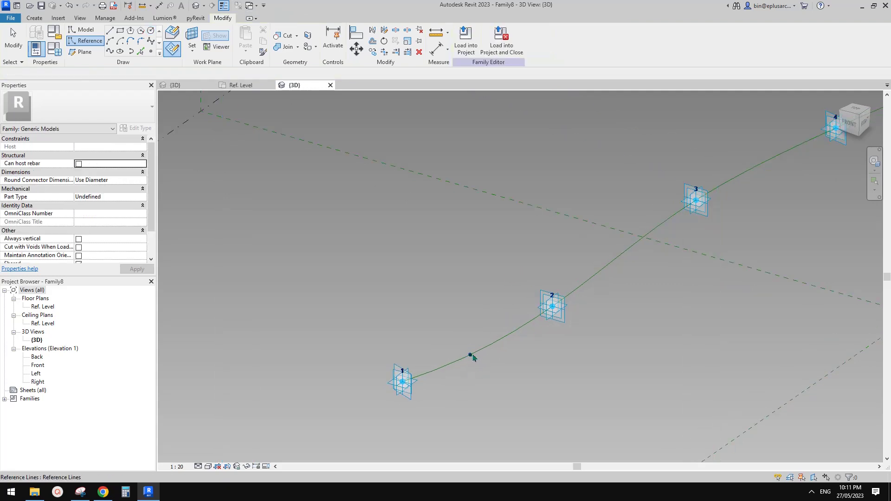
Create a form from the reference circle and the spline to sweep a tube along the adaptive points
scroll(472, 355, up, 5)
click(470, 347)
ctrl+click(483, 336)
scroll(483, 334, down, 4)
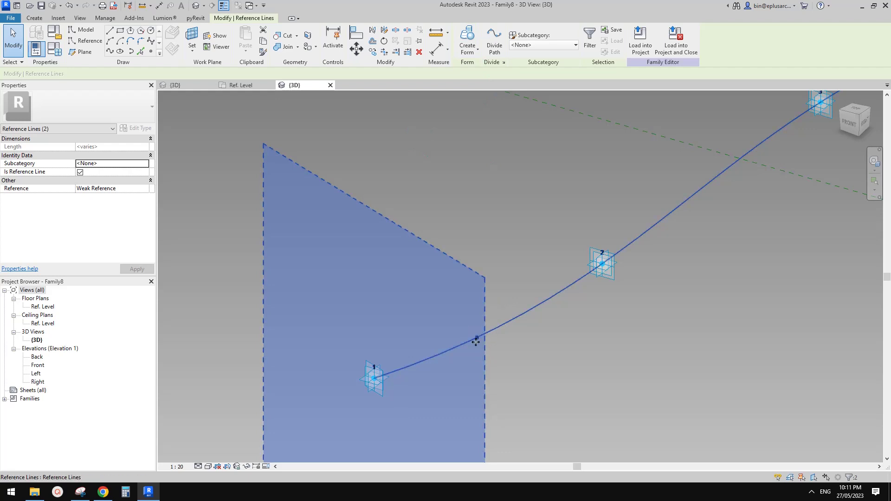
middle_drag(555, 232, 480, 256)
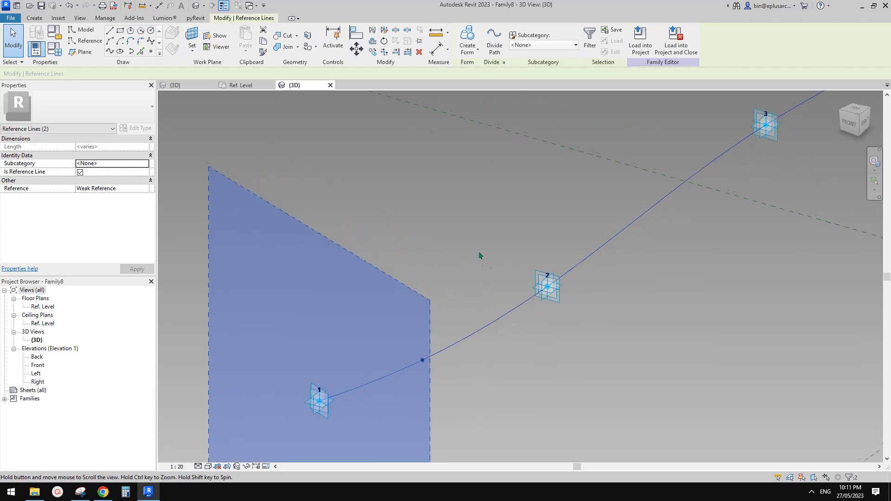
middle_drag(545, 247, 522, 248)
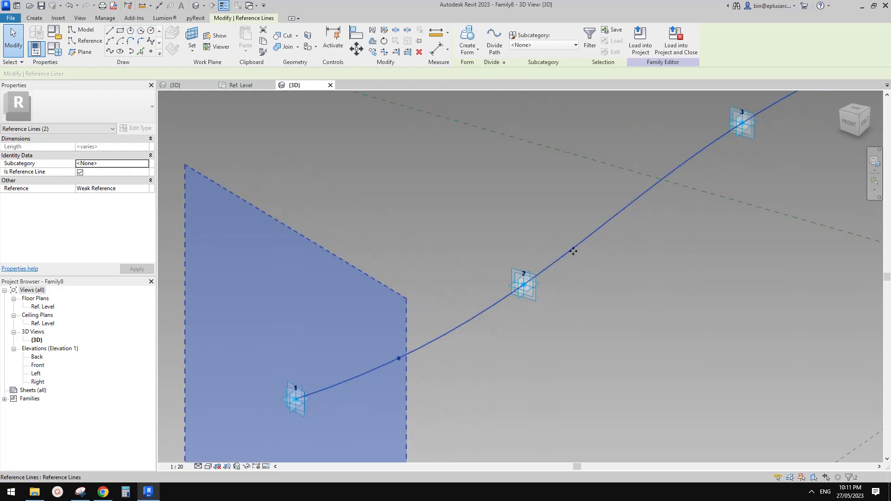
middle_drag(449, 322, 451, 306)
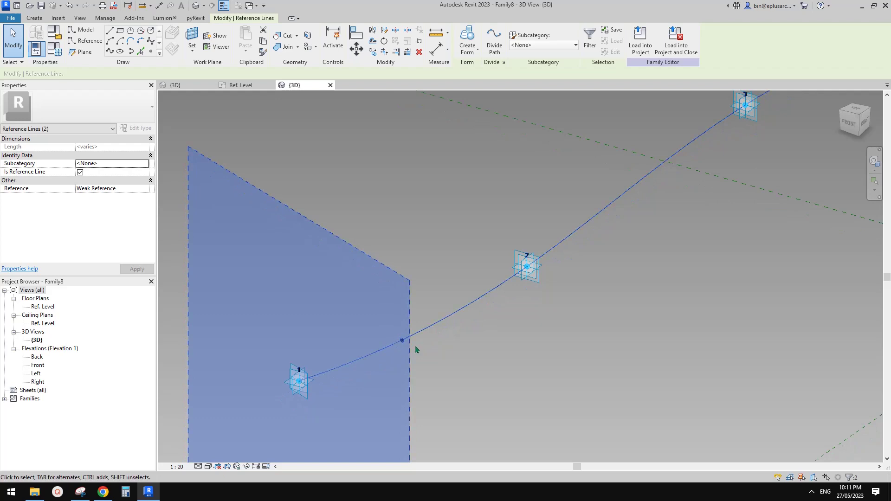
click(470, 44)
scroll(601, 226, down, 3)
middle_drag(601, 226, 529, 262)
middle_drag(581, 173, 571, 202)
Load the tube family into 230235.rvt and place one instance on the curved roof's face through five points
click(469, 55)
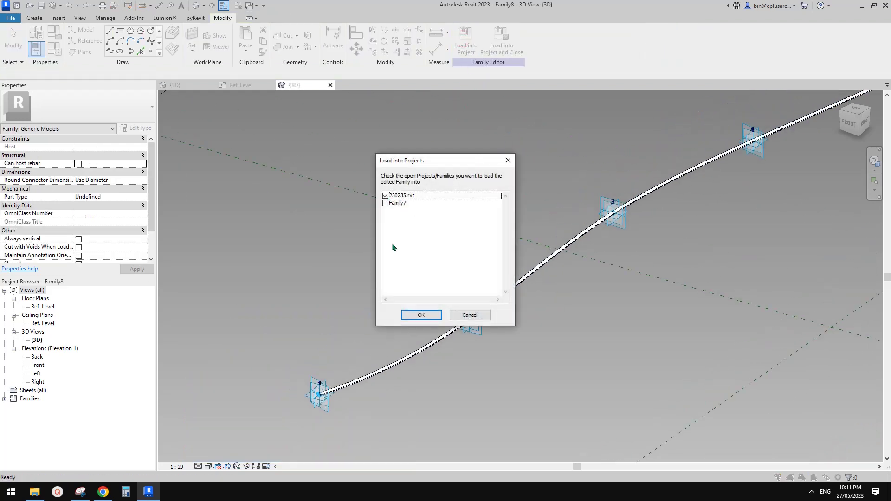
click(426, 316)
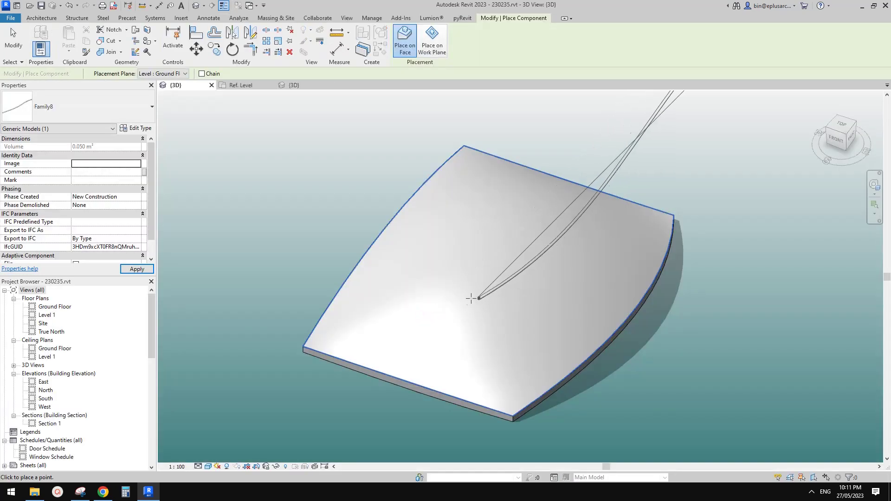
shift+middle_drag(473, 313, 414, 326)
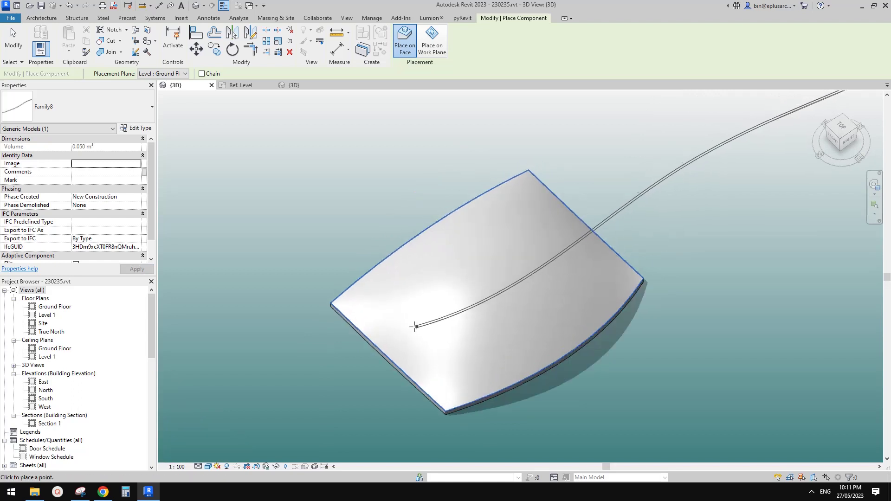
click(474, 335)
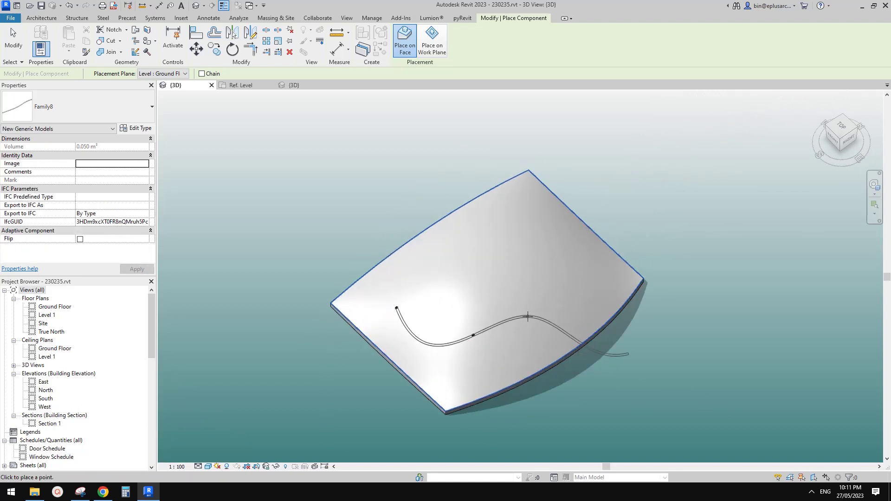
click(566, 280)
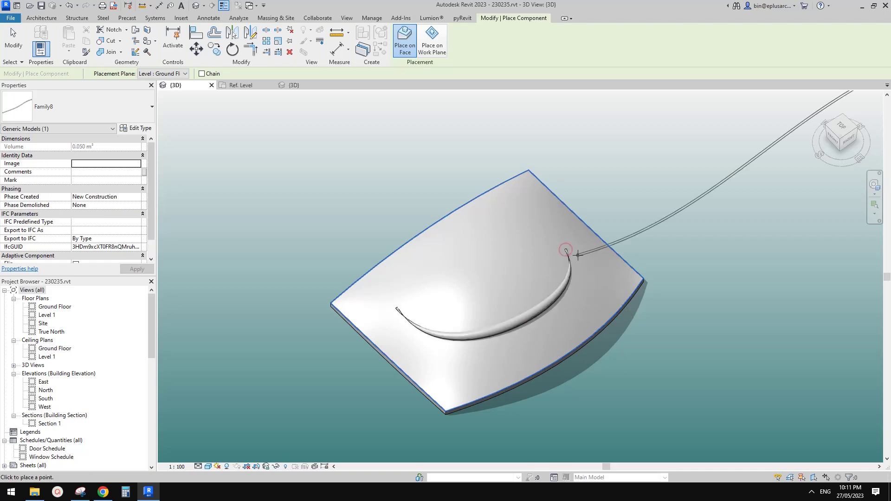
click(567, 250)
key(Escape)
key(Escape)
Examine how the placed tube and its five adaptive points sit on the curved roof
scroll(552, 346, up, 2)
shift+middle_drag(552, 347, 595, 235)
shift+middle_drag(572, 273, 534, 356)
click(552, 259)
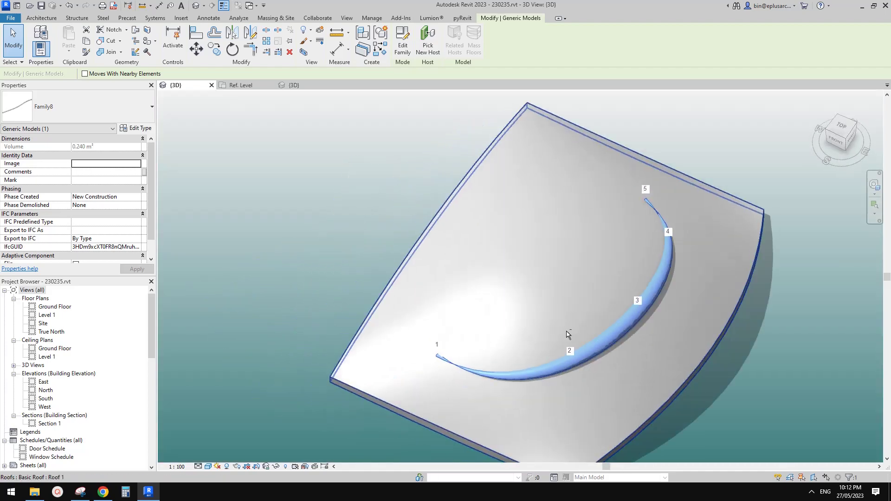
shift+middle_drag(566, 331, 424, 175)
scroll(564, 354, up, 2)
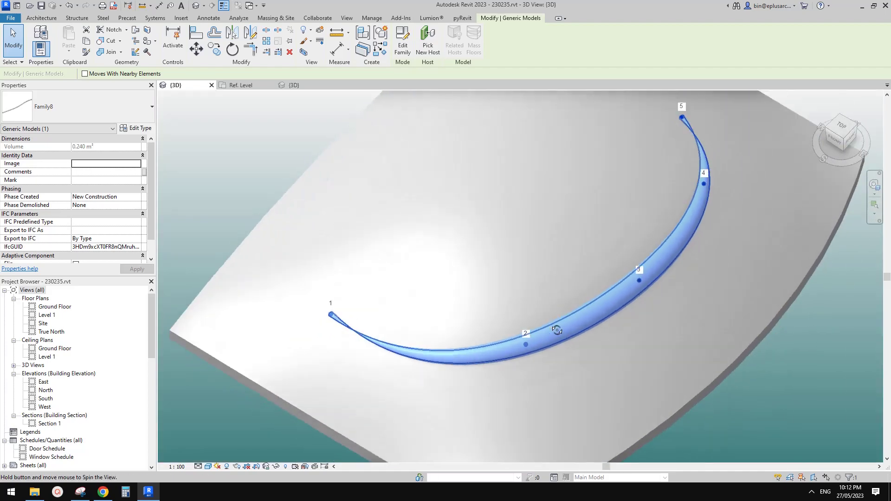
Close the Ref. Level view of the Family7 mullion profile
click(247, 86)
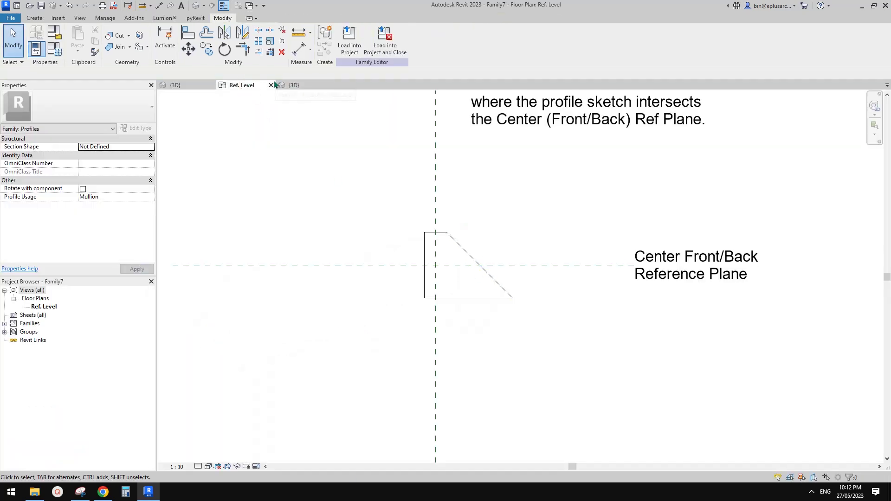
click(271, 85)
click(466, 246)
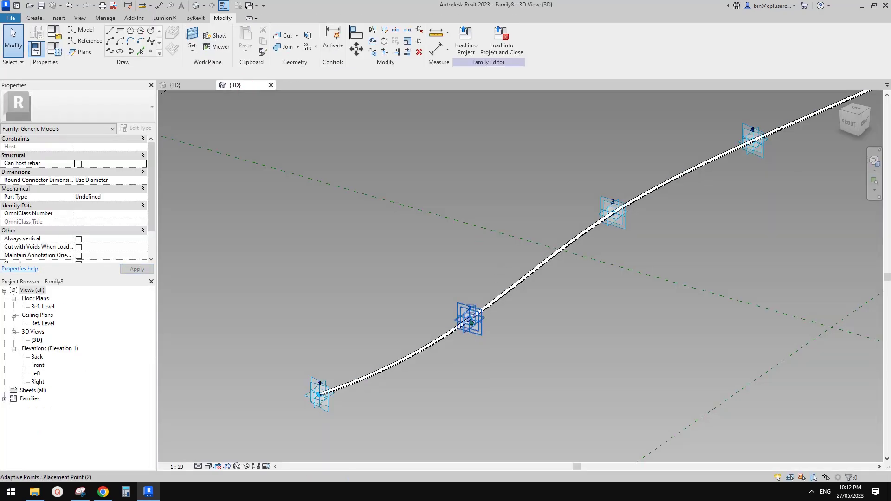
Try to dissolve the tube form in Family8 back into its path and circular profiles
scroll(438, 340, up, 1)
middle_drag(411, 362, 465, 288)
scroll(465, 290, up, 1)
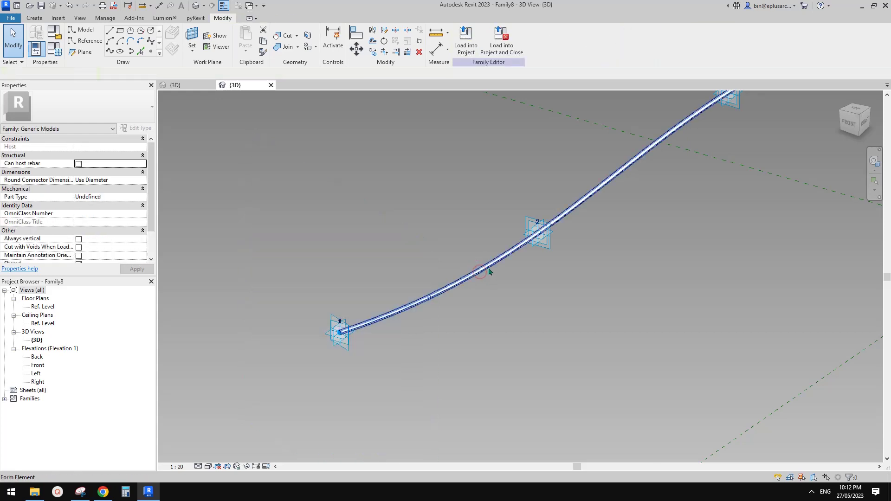
click(496, 244)
click(596, 47)
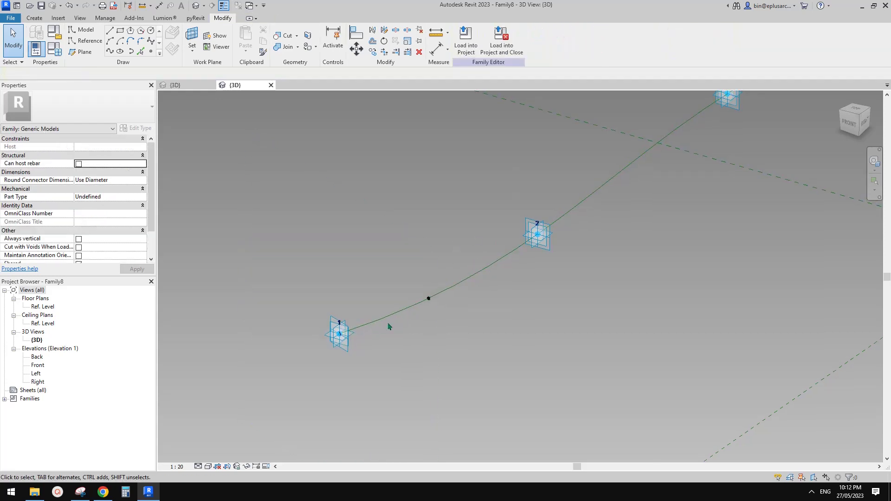
scroll(355, 331, up, 5)
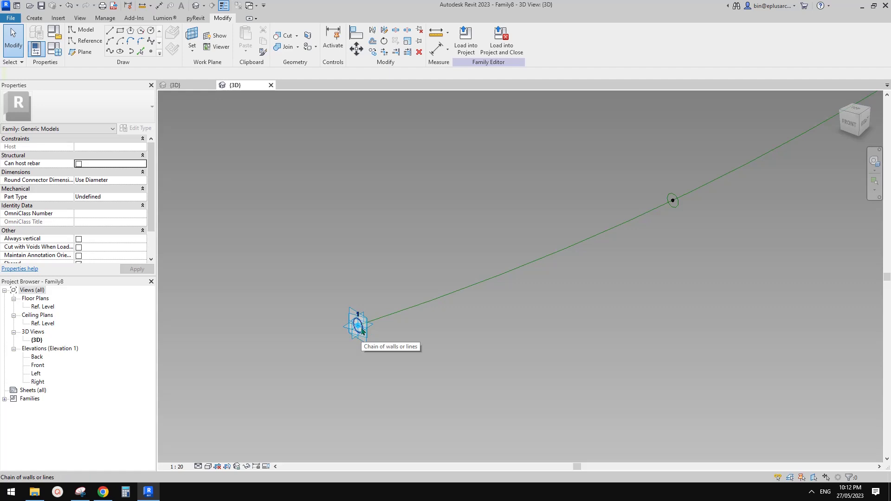
click(363, 331)
click(420, 317)
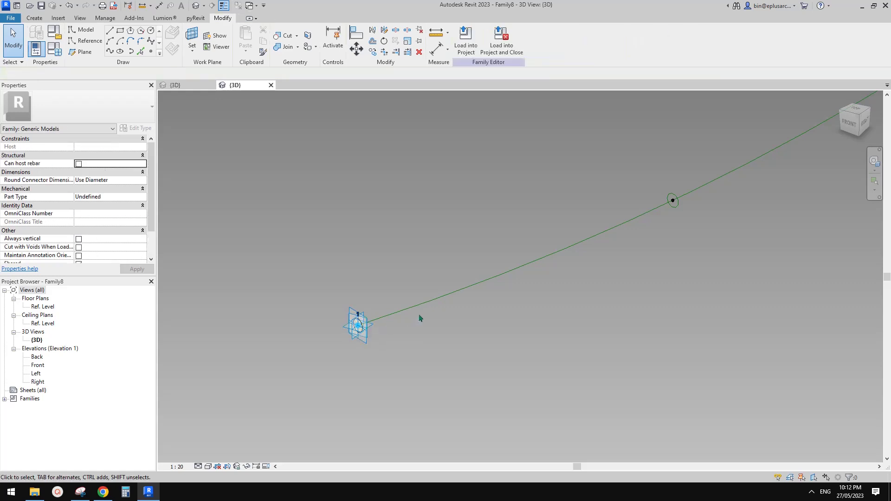
key(ctrl+z)
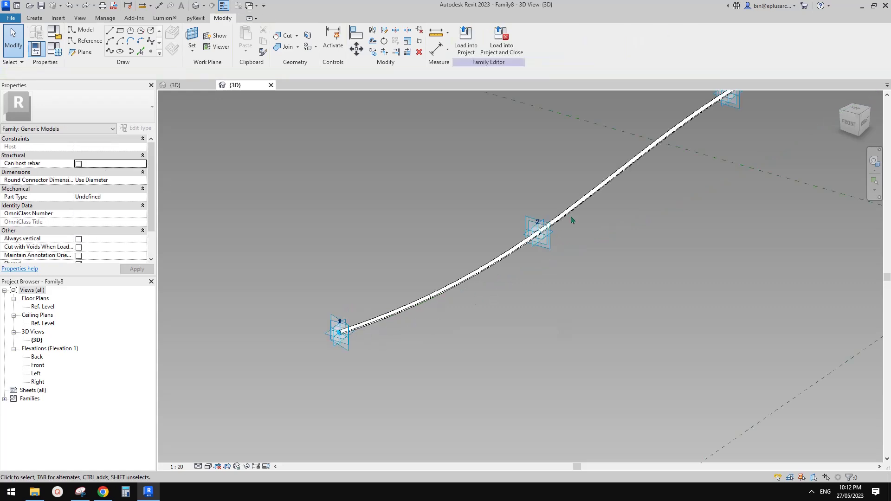
Delete the solid tube form in Family8, keeping its path and circular profile
click(576, 205)
key(Delete)
scroll(445, 318, up, 3)
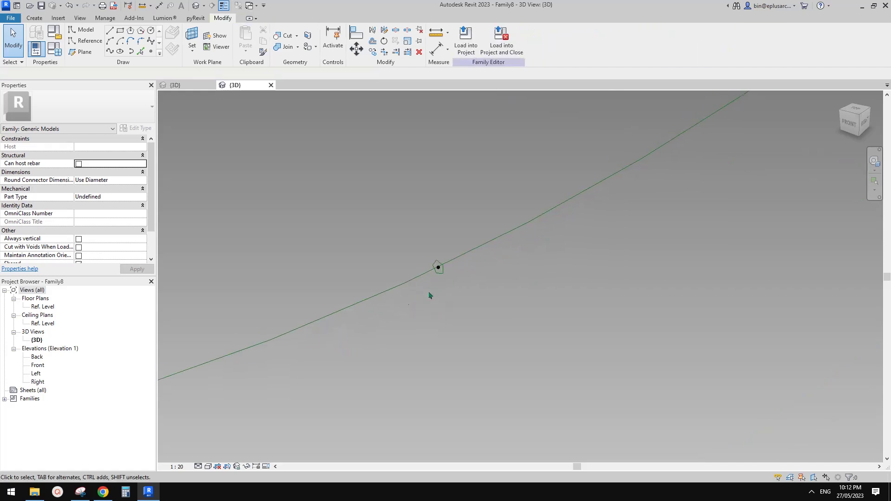
Copy the circular profile with its reference point and host the copied point on the path, farther along the curve
drag(406, 233, 462, 297)
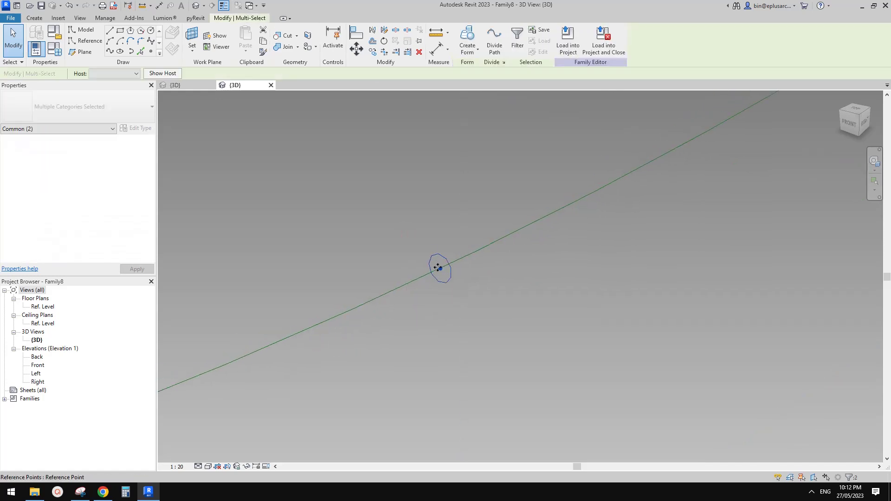
click(438, 268)
drag(349, 261, 448, 361)
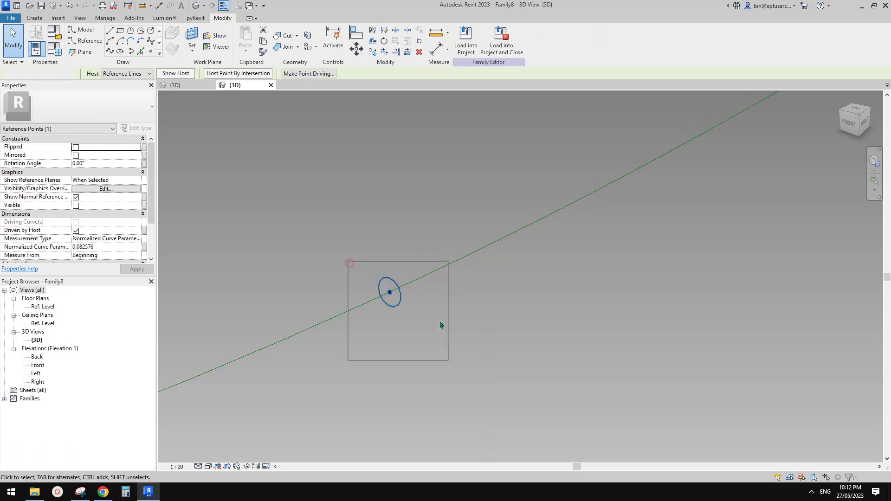
key(c)
key(o)
click(408, 301)
click(547, 299)
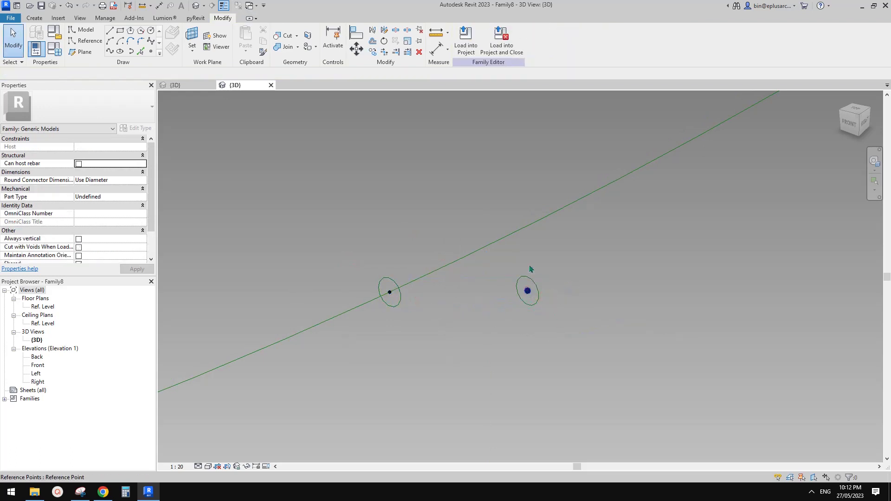
click(528, 290)
click(555, 213)
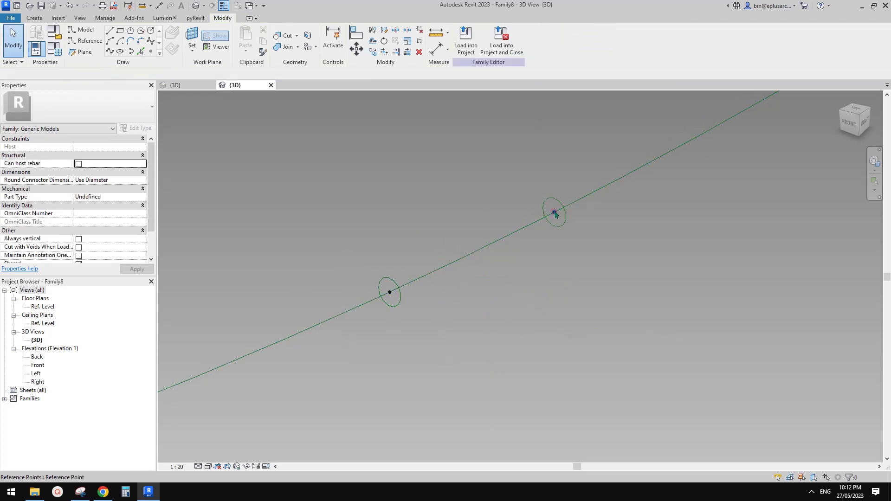
Create a solid tube form from the two circular profiles and the path
click(557, 203)
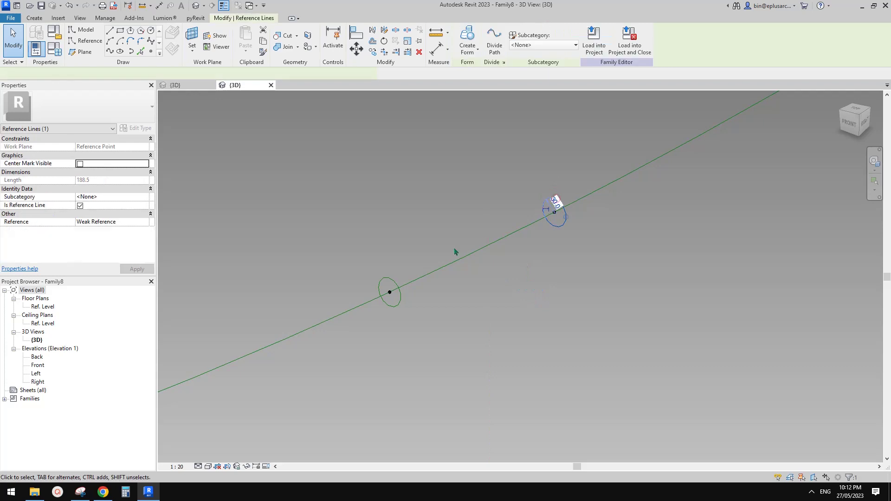
ctrl+click(394, 283)
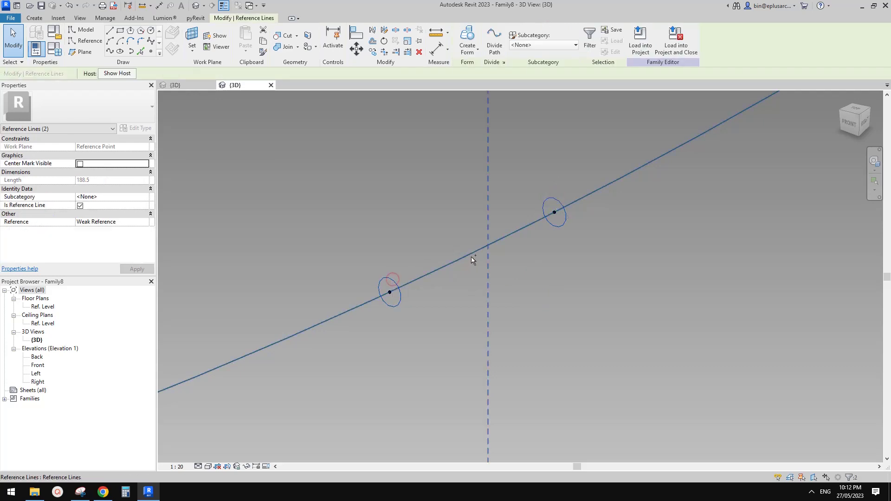
click(468, 38)
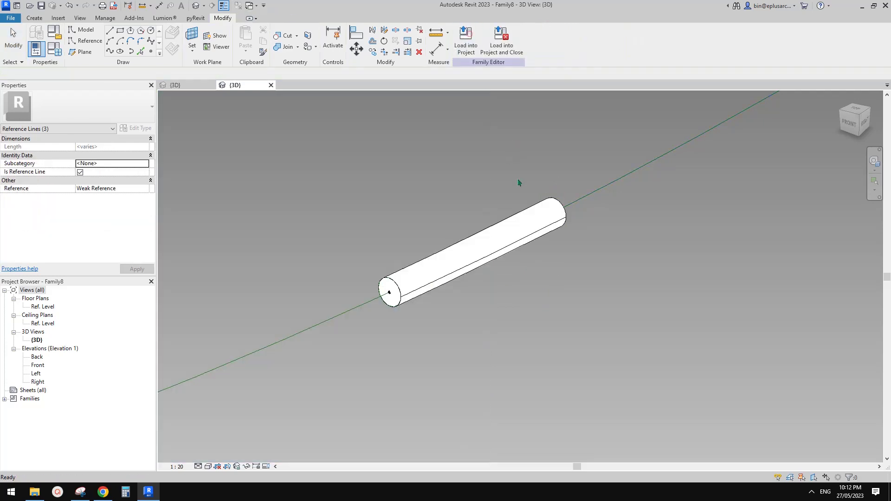
Try to set the tube start point's normalized curve parameter to 9, and shift the point along the path by hand
click(390, 293)
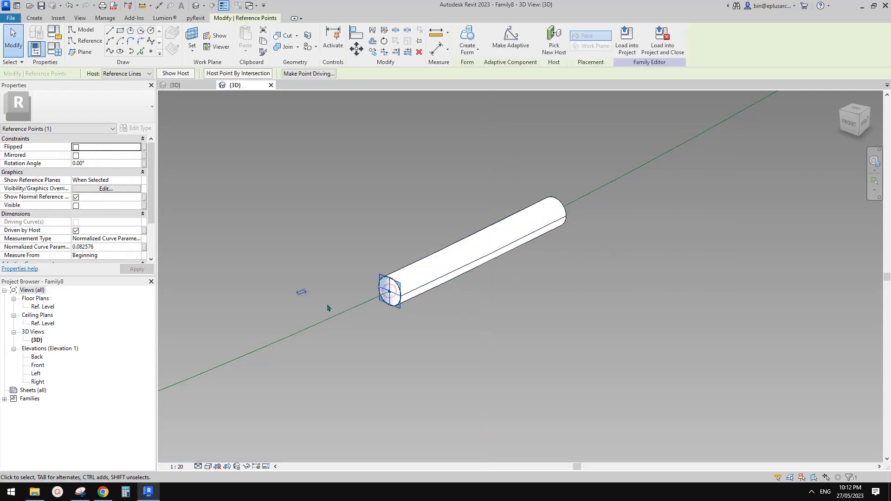
click(120, 247)
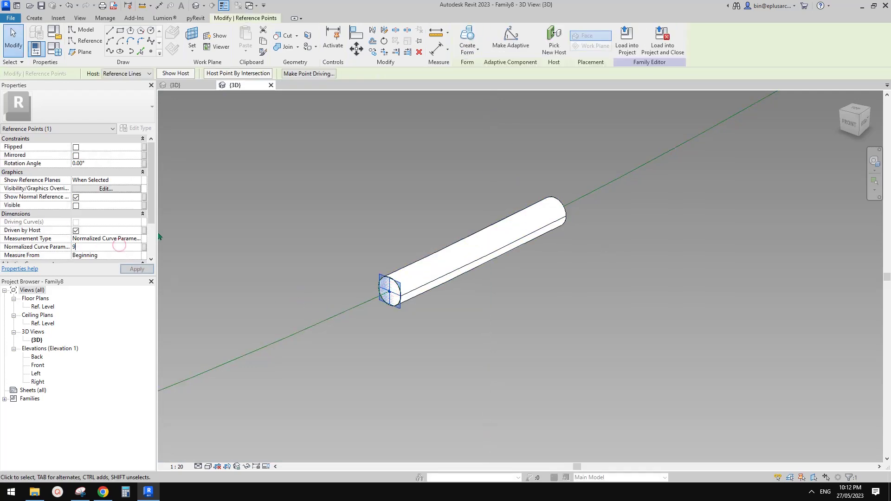
text(9)
click(312, 178)
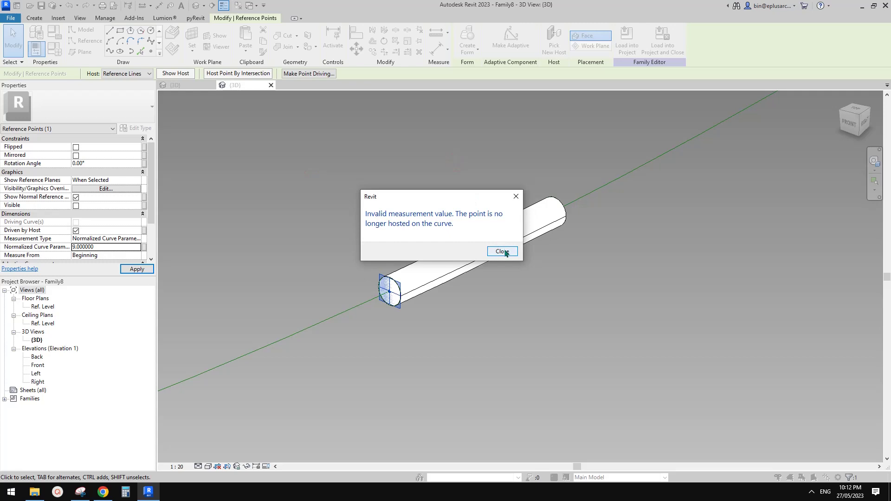
click(502, 252)
drag(389, 292, 352, 310)
click(421, 334)
Set the normalized curve parameter of the tube's start point to 0
drag(317, 261, 353, 314)
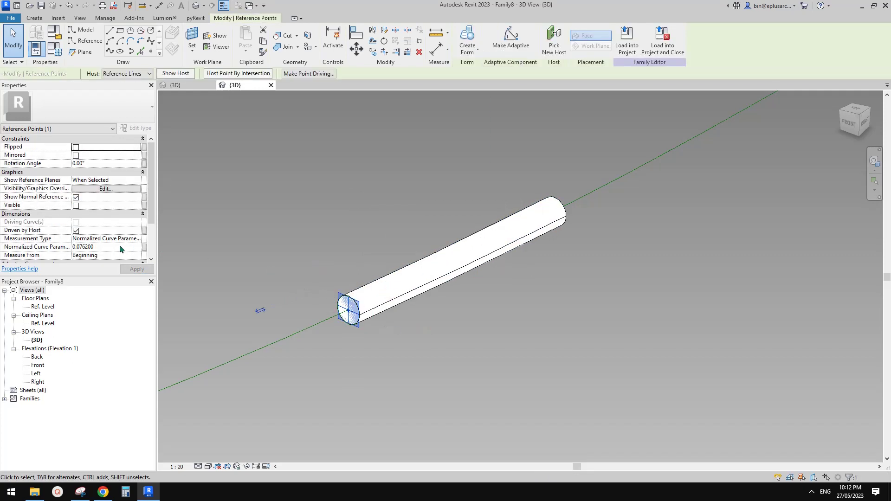
click(118, 247)
text(000)
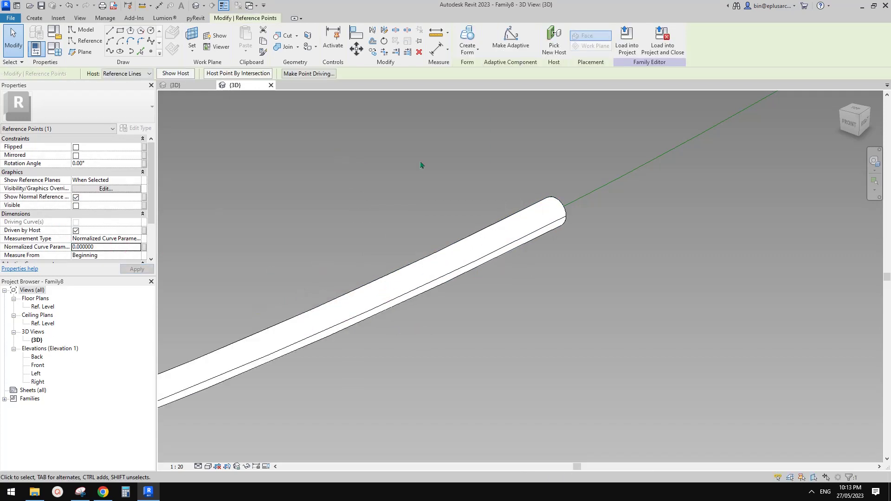
click(428, 160)
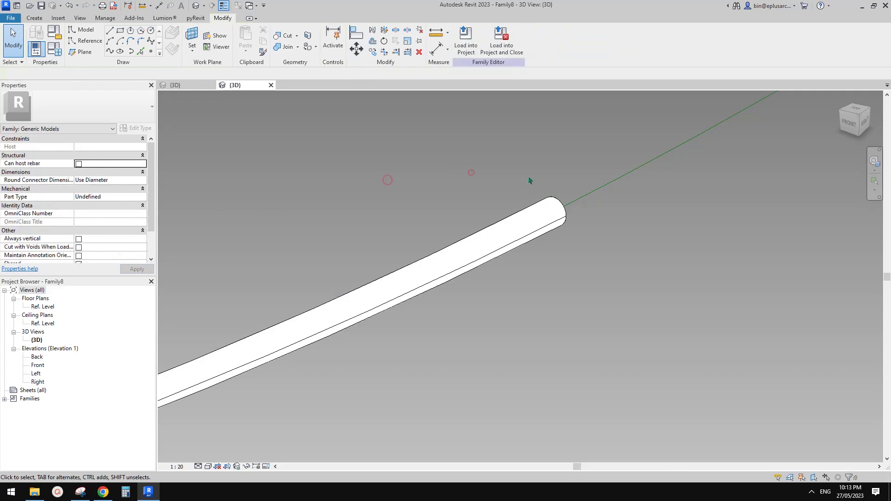
Set the normalized curve parameter of the tube's end point to 1
drag(562, 215, 561, 216)
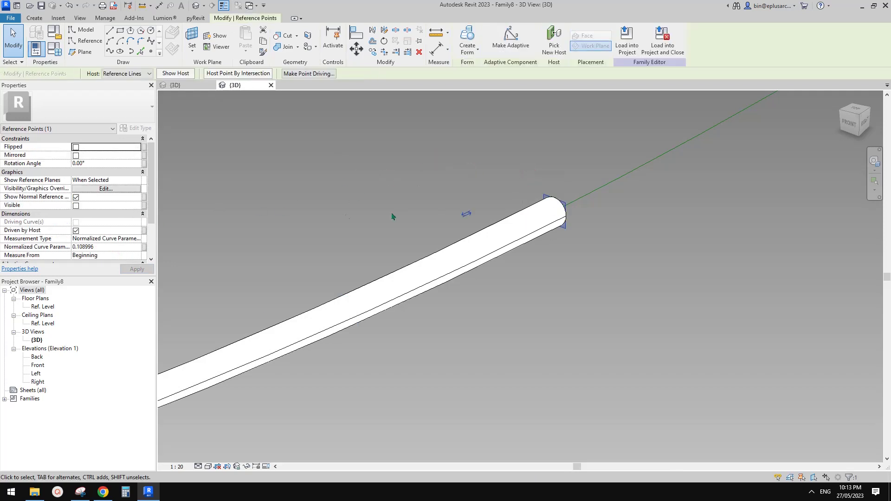
click(114, 247)
text(1)
click(429, 190)
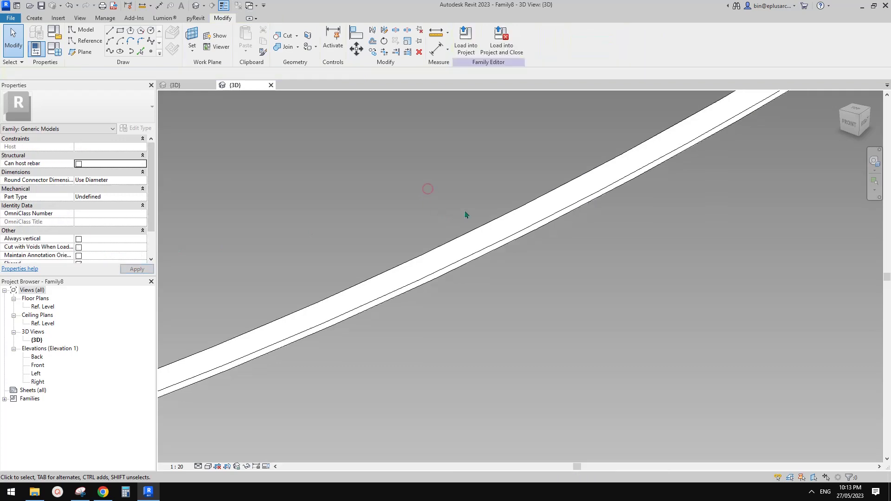
Load the rebuilt Family8 tube into 230235.rvt, overwriting the existing version
scroll(466, 215, down, 6)
middle_drag(544, 207, 517, 263)
shift+middle_drag(574, 231, 543, 253)
click(464, 40)
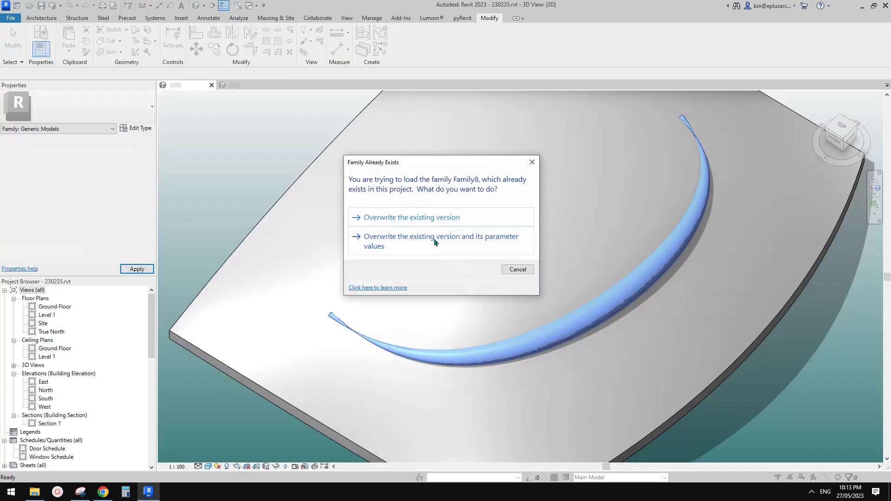
click(436, 215)
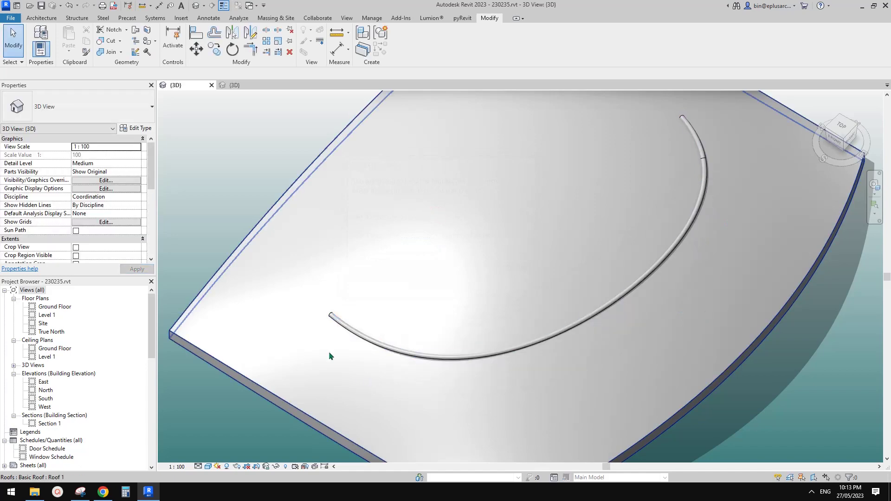
Examine from several angles how closely the reloaded tube and its five points follow the curved roof
scroll(525, 330, down, 5)
shift+middle_drag(627, 334, 615, 202)
click(563, 181)
shift+middle_drag(564, 184, 487, 234)
scroll(457, 235, up, 6)
key(Escape)
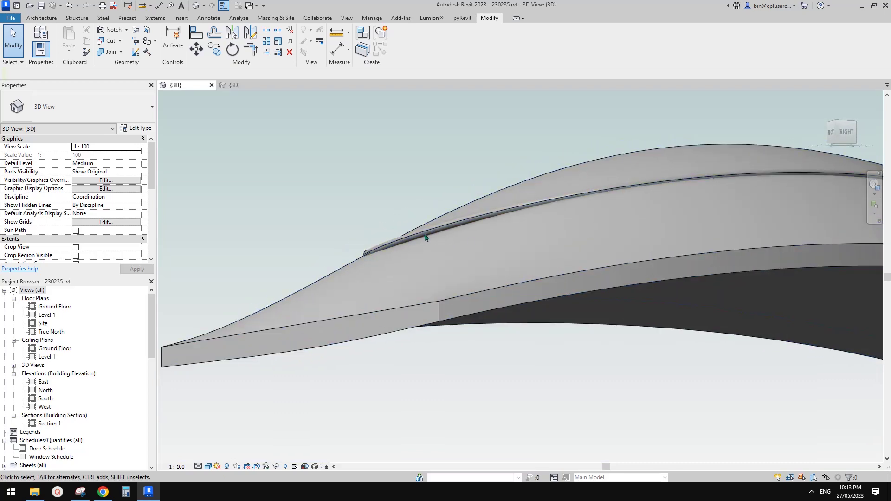
middle_drag(431, 239, 594, 236)
click(589, 251)
click(631, 133)
shift+middle_drag(633, 131, 707, 328)
click(706, 330)
scroll(660, 307, down, 3)
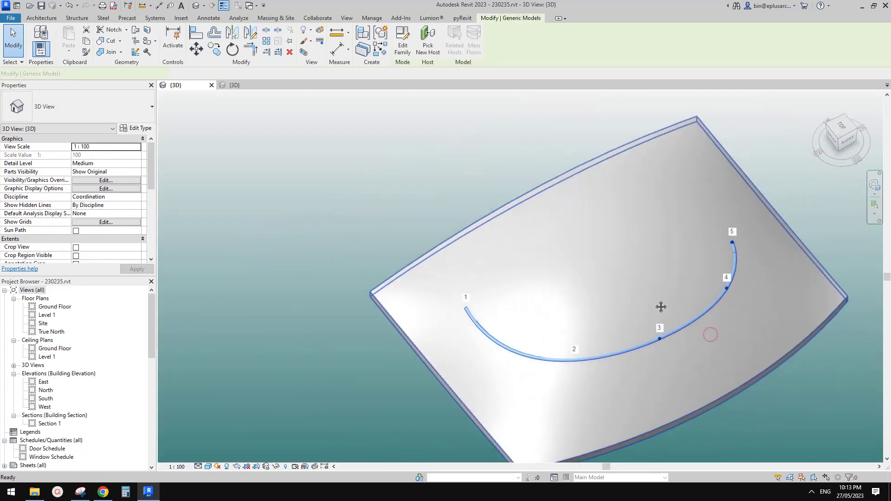
Place a second Family8 tube on the curved roof's face through five points, crossing the first tube
key(c)
key(s)
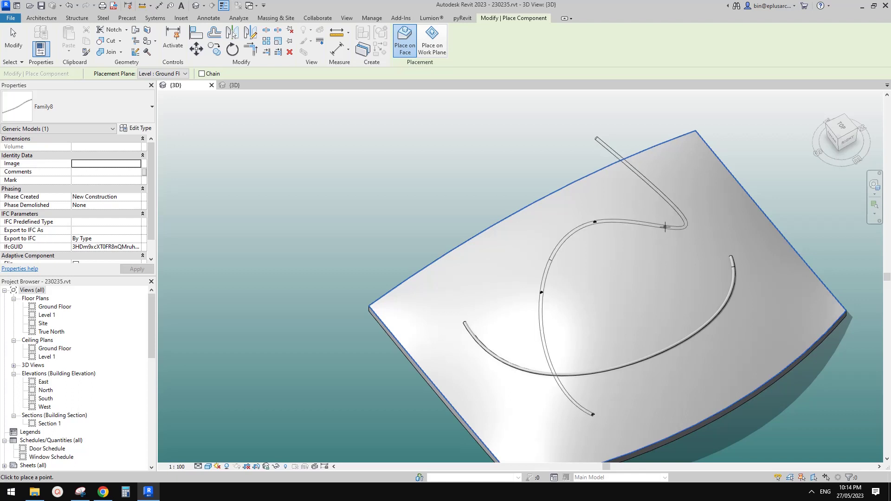
click(665, 227)
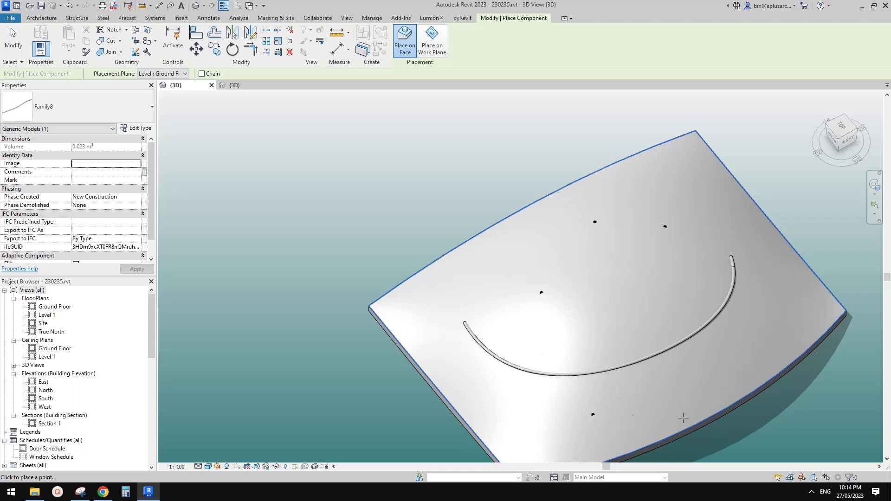
click(771, 326)
key(Escape)
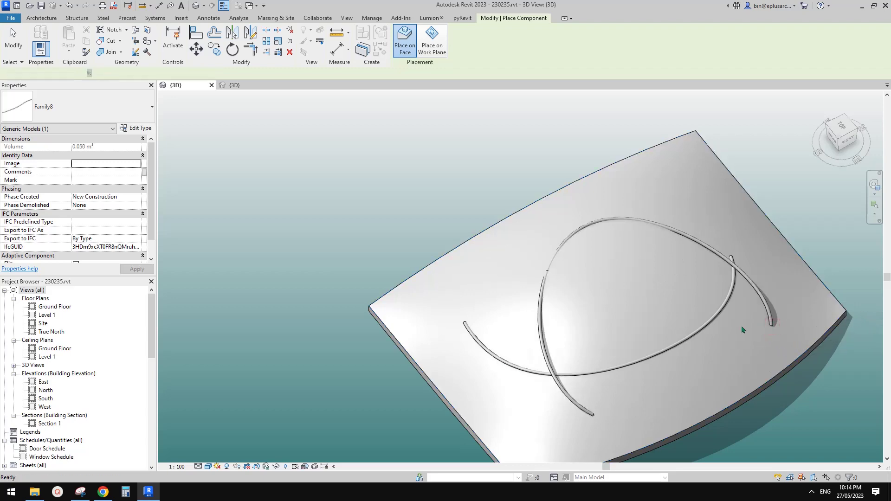
Examine where the second tube lifts off or sinks into the roof surface, compared with the first tube
scroll(737, 349, up, 3)
shift+middle_drag(737, 349, 597, 279)
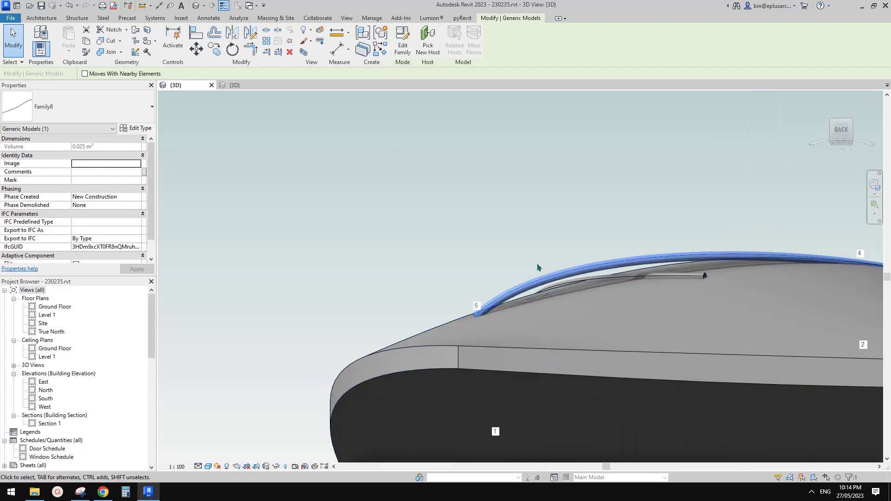
shift+middle_drag(538, 265, 720, 372)
scroll(634, 327, down, 3)
shift+middle_drag(589, 318, 570, 351)
scroll(597, 325, up, 3)
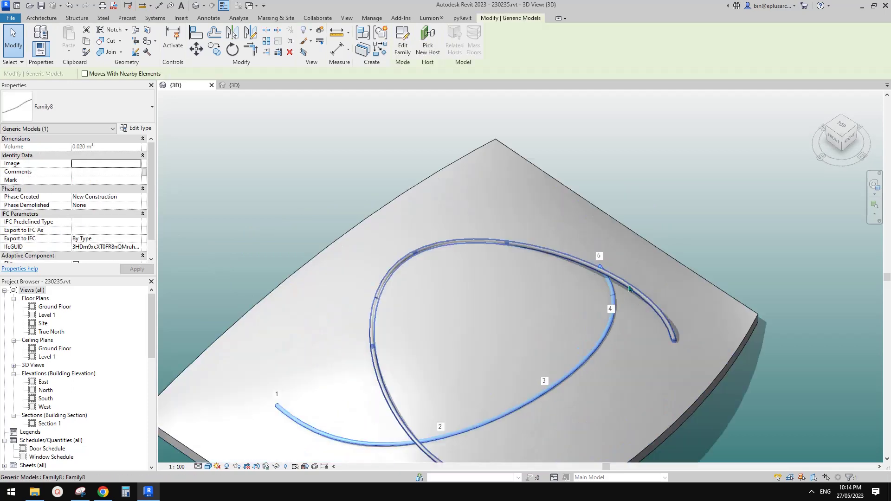
mouse_move(630, 288)
shift+middle_down()
mouse_move(622, 280)
mouse_move(620, 298)
mouse_move(613, 269)
mouse_move(631, 265)
mouse_move(673, 195)
mouse_move(636, 327)
mouse_move(611, 324)
mouse_move(528, 270)
mouse_move(646, 312)
mouse_move(672, 404)
mouse_move(684, 382)
mouse_move(633, 396)
mouse_move(619, 368)
mouse_move(501, 305)
shift+middle_up()
key(Escape)
scroll(592, 356, down, 1)
Copy the curved roof without its tubes to a free spot behind the original
click(550, 306)
scroll(549, 307, down, 1)
scroll(448, 323, down, 1)
middle_drag(447, 324, 627, 336)
scroll(523, 271, up, 1)
key(c)
key(o)
click(524, 254)
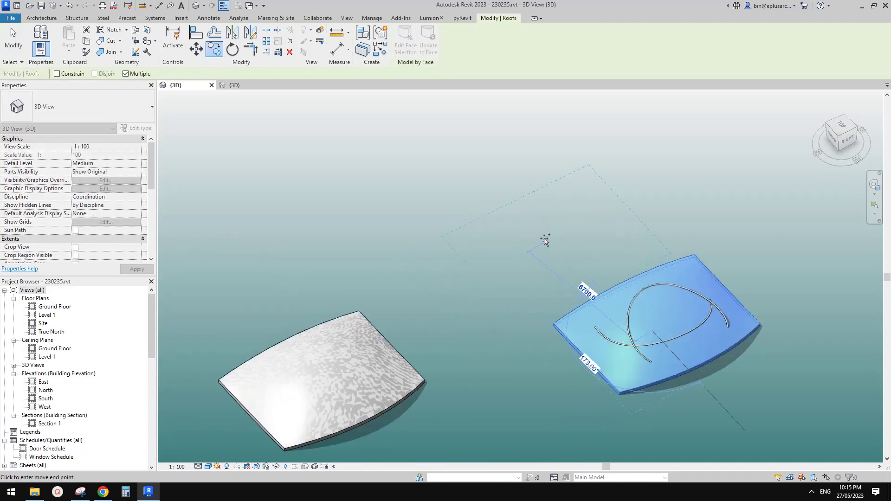
click(533, 229)
key(Escape)
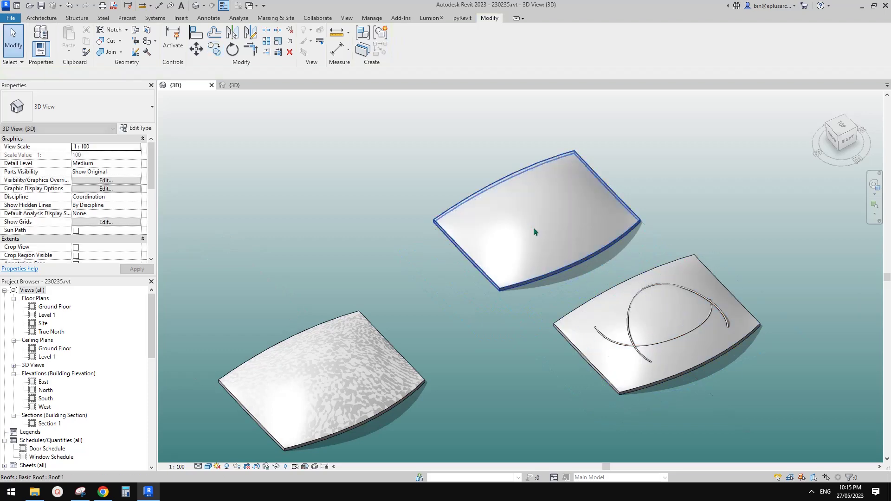
Compare the second tube's five-point path on the original roof with the empty copied roof
click(547, 223)
scroll(563, 250, up, 5)
key(Escape)
middle_drag(552, 270, 515, 275)
scroll(515, 275, down, 2)
middle_drag(764, 398, 648, 294)
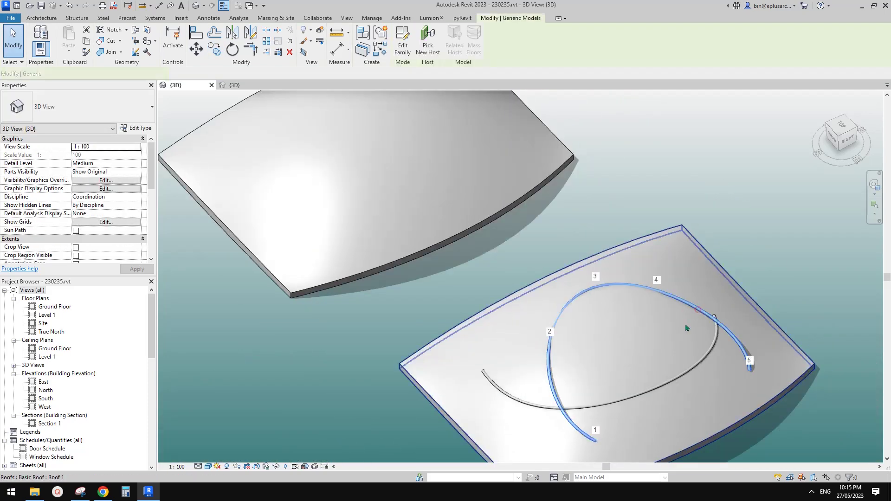
click(696, 315)
middle_drag(610, 320, 754, 410)
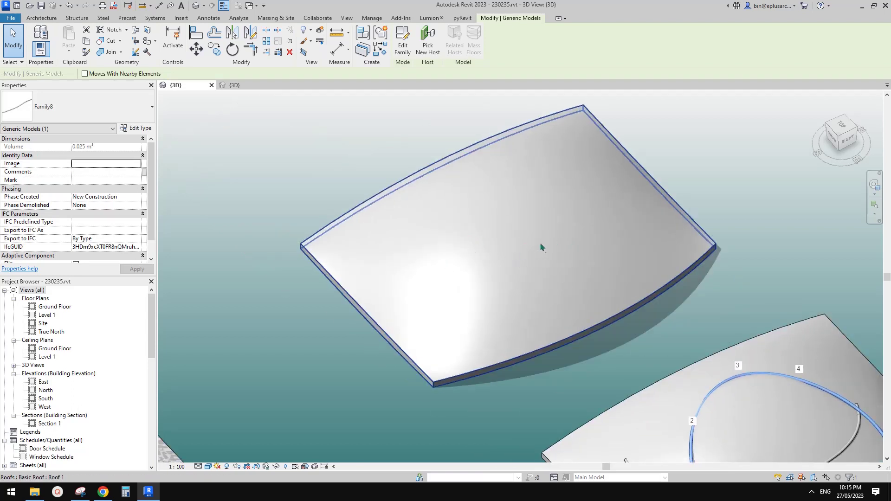
middle_drag(541, 247, 508, 262)
scroll(521, 268, down, 1)
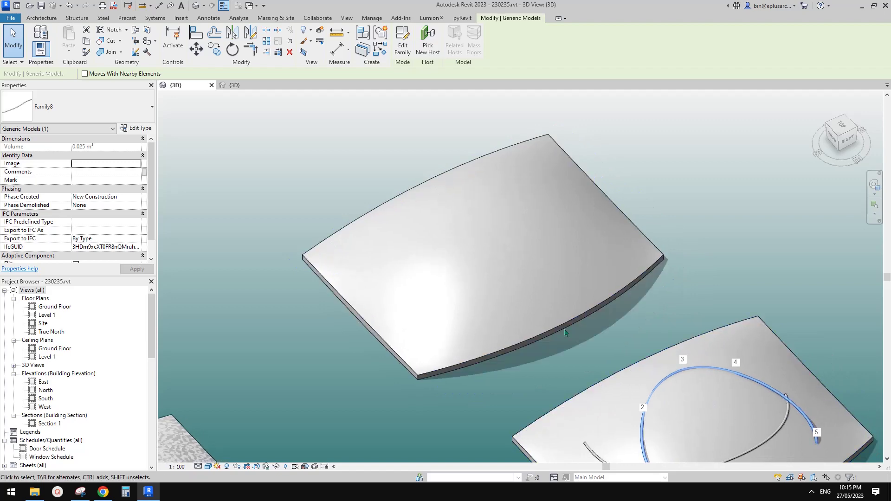
scroll(525, 308, up, 2)
middle_drag(525, 309, 533, 321)
Start an in-place model in the Mass category named Mass 2
click(41, 18)
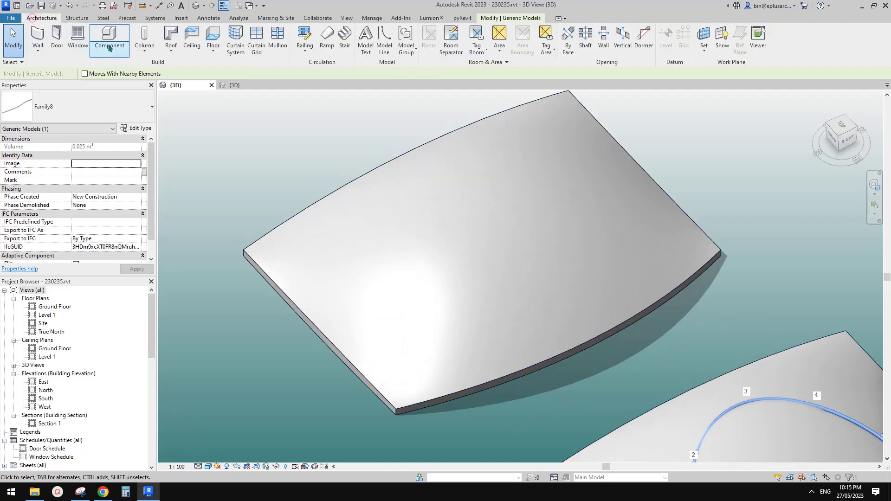
click(110, 49)
click(128, 85)
scroll(314, 224, down, 3)
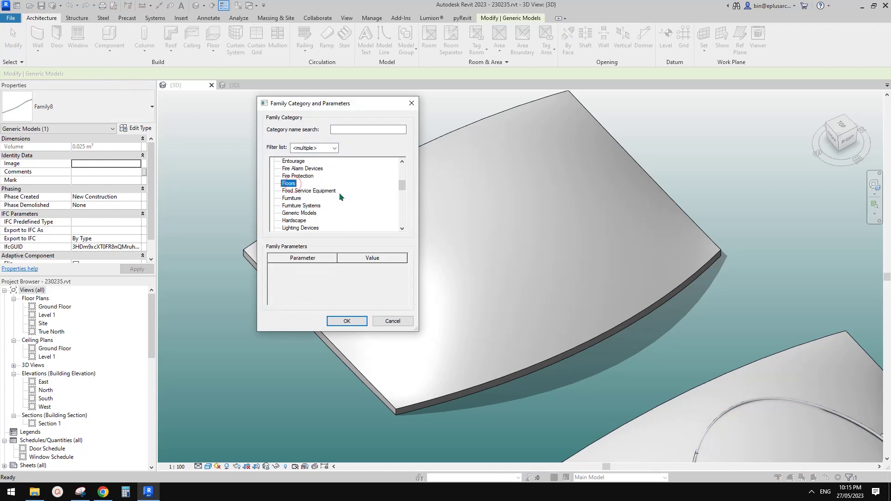
scroll(336, 191, down, 1)
click(294, 220)
click(347, 320)
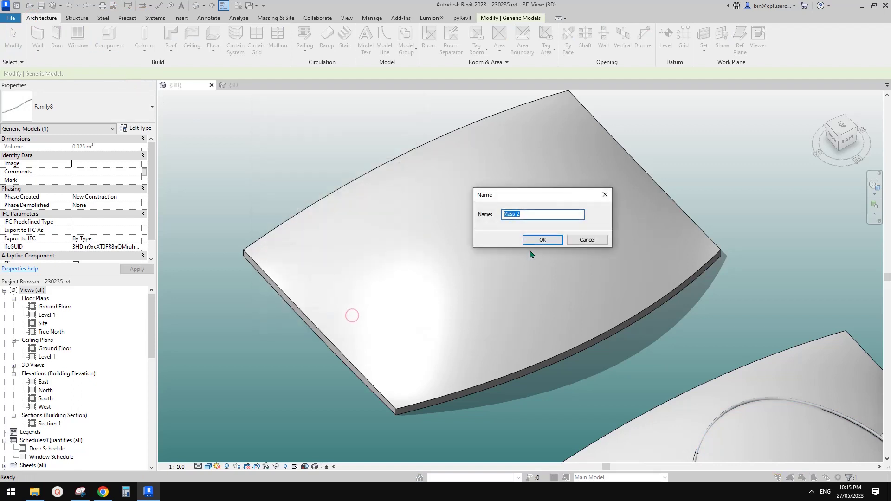
key(Return)
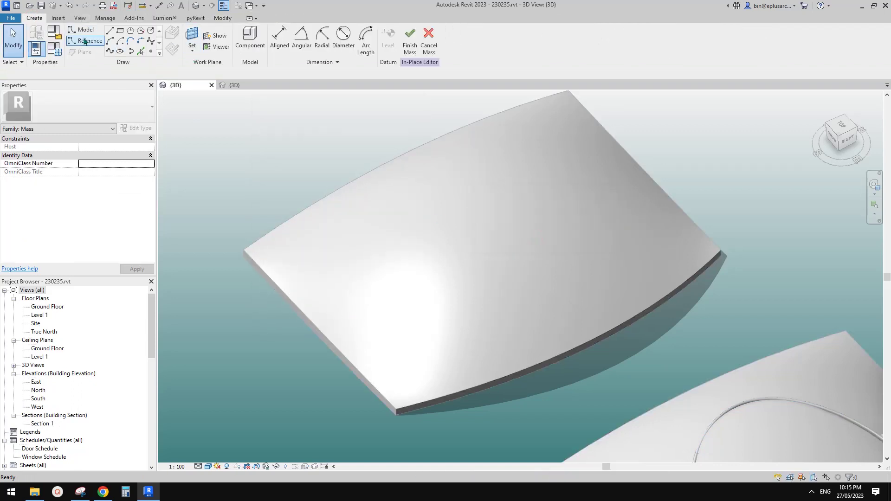
Draw a winding spline reference line of about 14 points across the copied roof, following the surface
click(85, 41)
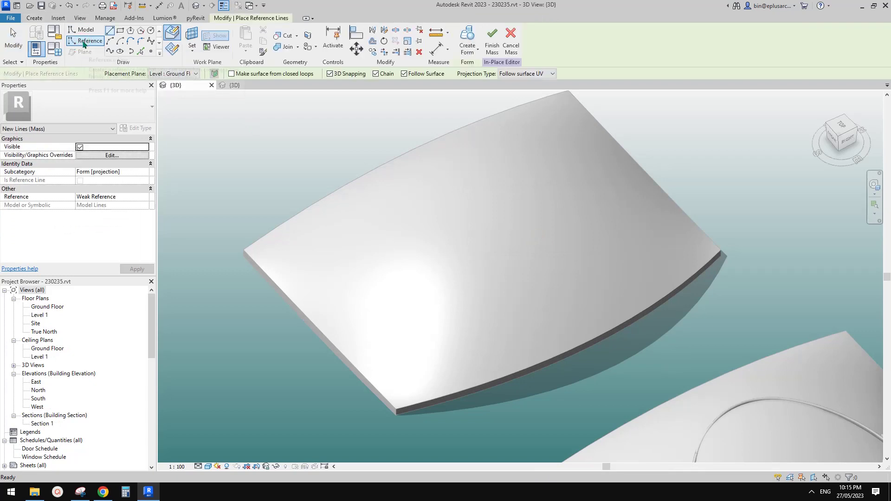
click(110, 52)
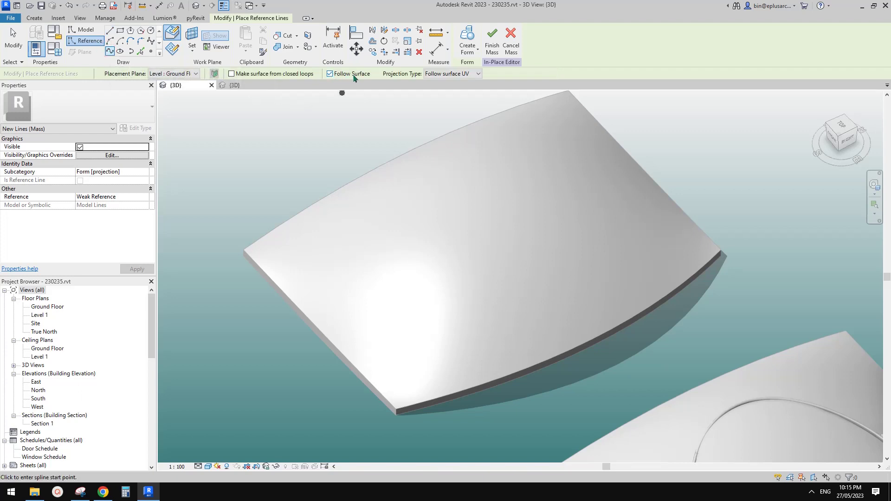
scroll(487, 281, down, 1)
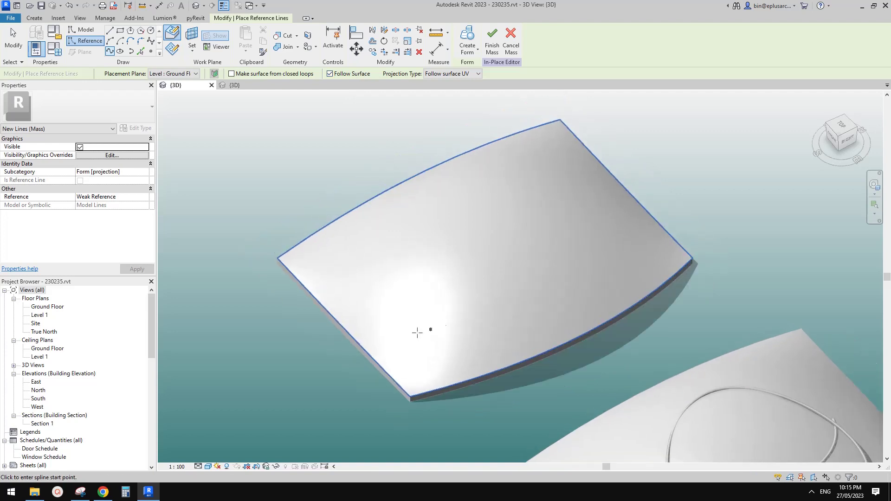
click(418, 224)
click(501, 178)
click(614, 262)
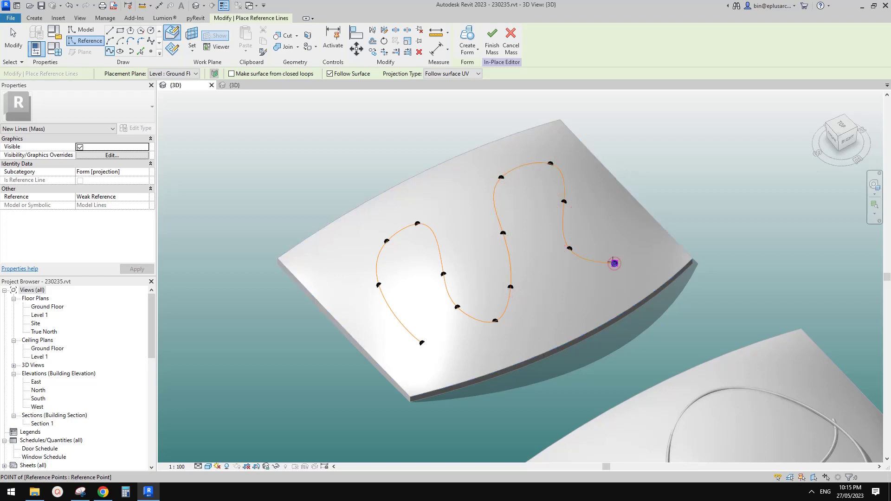
shift+middle_drag(579, 301, 591, 321)
scroll(591, 320, down, 2)
middle_drag(396, 395, 528, 348)
scroll(529, 348, up, 3)
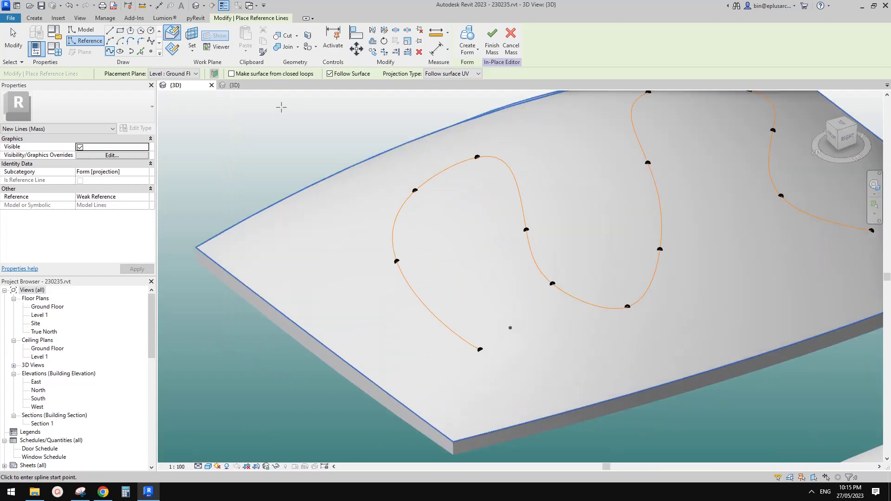
Place a reference point on the spline near its start and set the point's plane as the work plane for a circle
click(150, 51)
scroll(425, 246, up, 2)
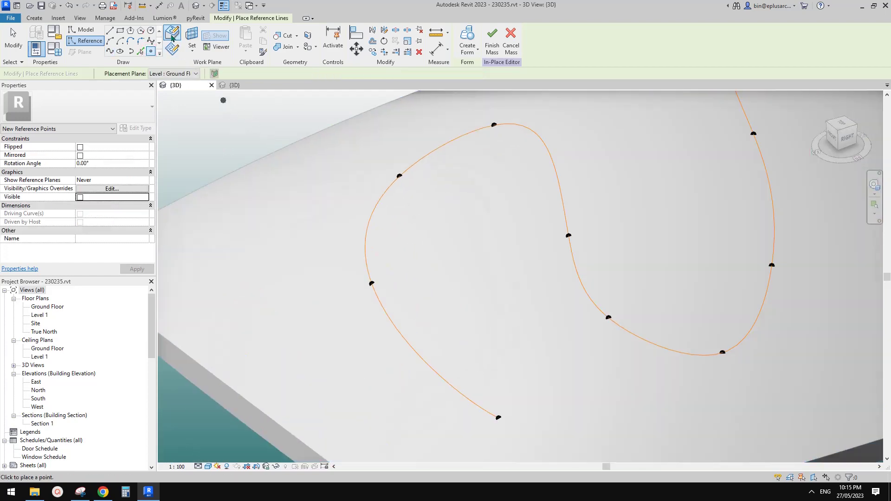
click(409, 345)
click(150, 31)
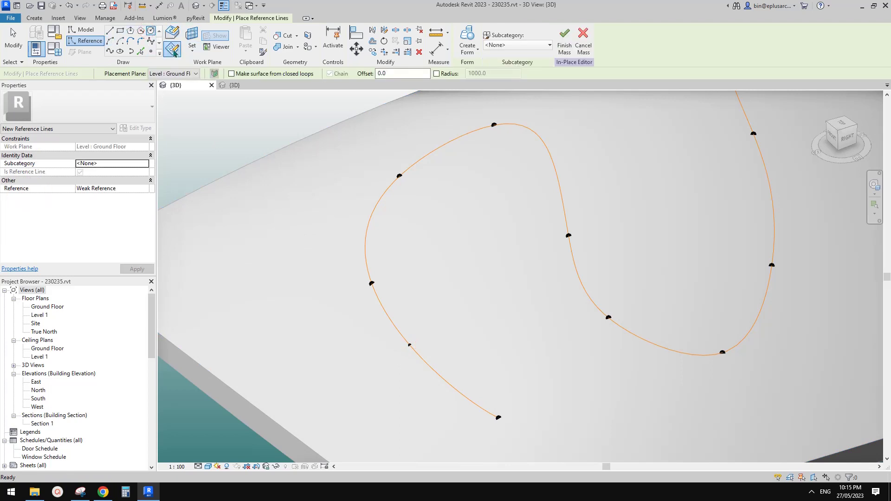
click(193, 35)
click(409, 345)
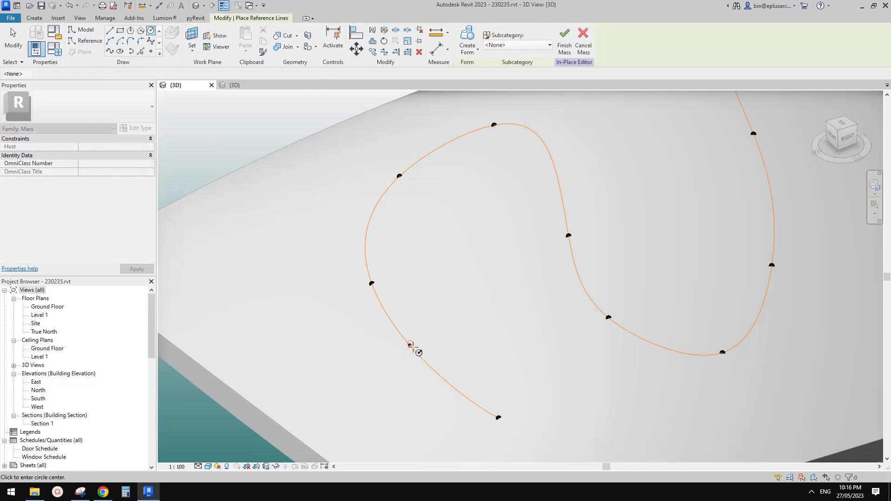
Draw a reference circle with a radius of 30 centred on the spline's reference point
click(410, 345)
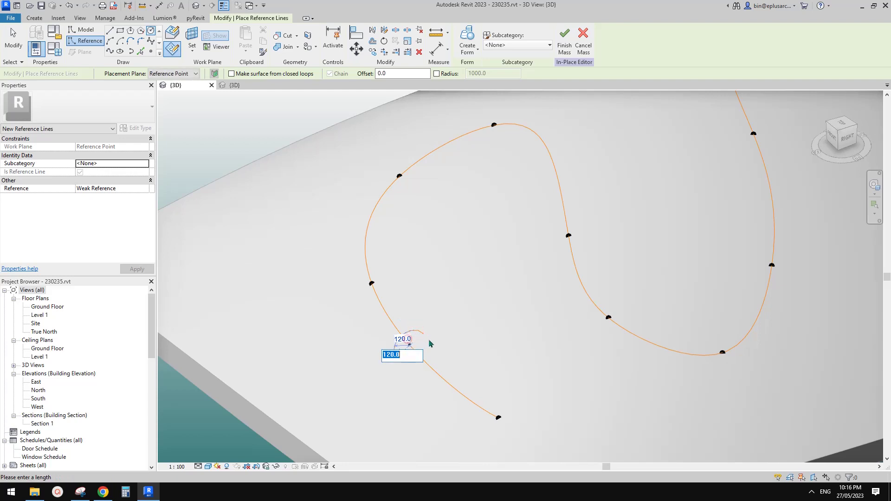
text(30)
key(Return)
key(Escape)
Create a solid tube form from the circle and the spline path
scroll(407, 342, up, 5)
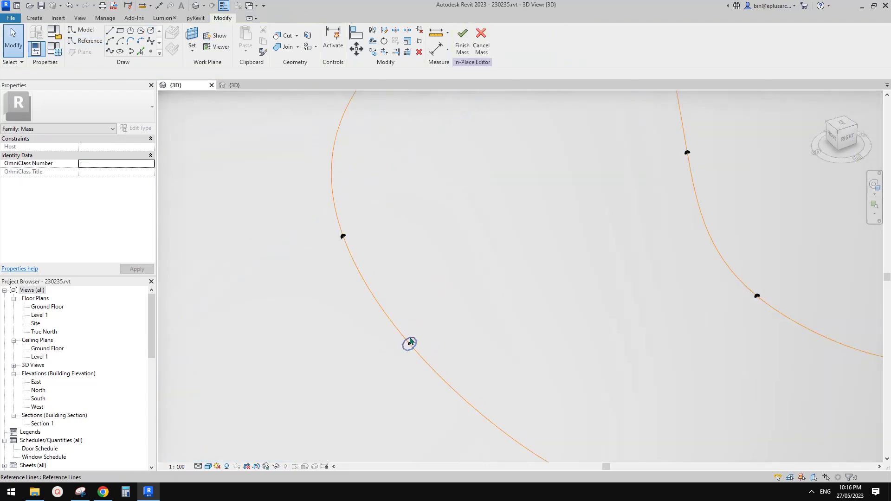
ctrl+click(398, 330)
click(467, 37)
scroll(398, 330, down, 4)
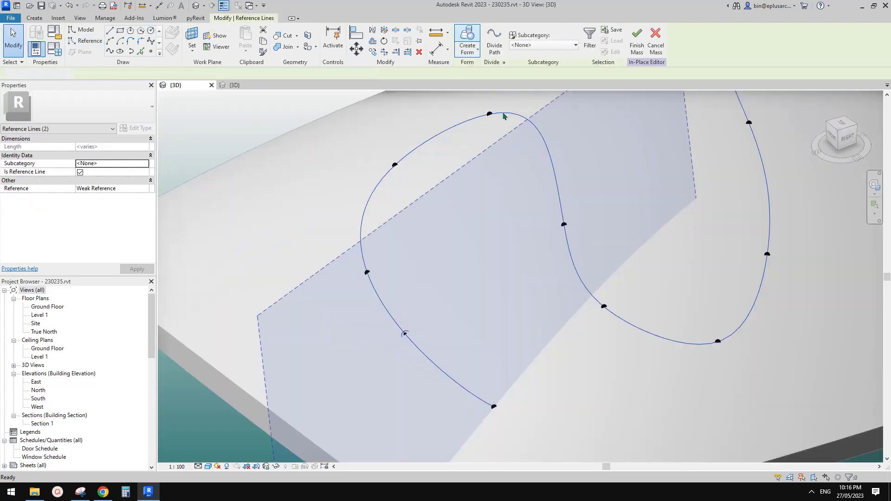
key(Escape)
scroll(444, 286, down, 4)
shift+middle_drag(742, 339, 657, 303)
scroll(657, 303, up, 3)
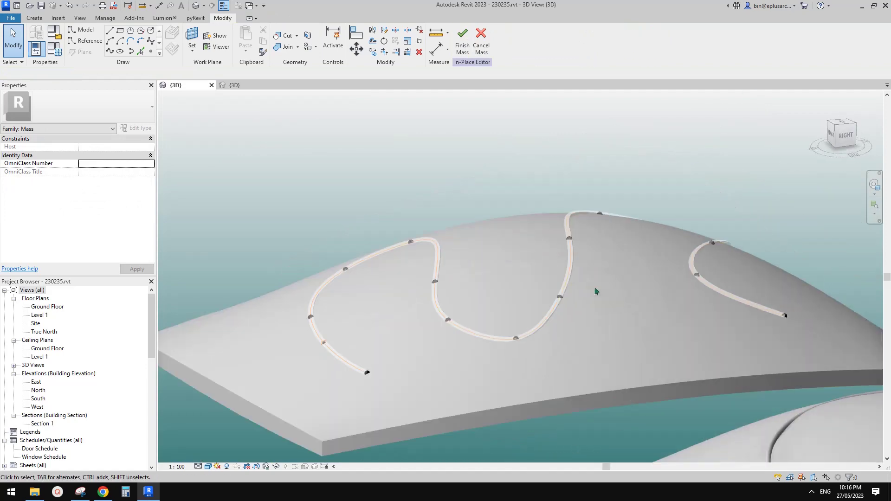
Select the winding tube form to check how it follows the roof surface, and finish the mass
key(Tab)
click(571, 273)
shift+middle_drag(570, 274, 611, 355)
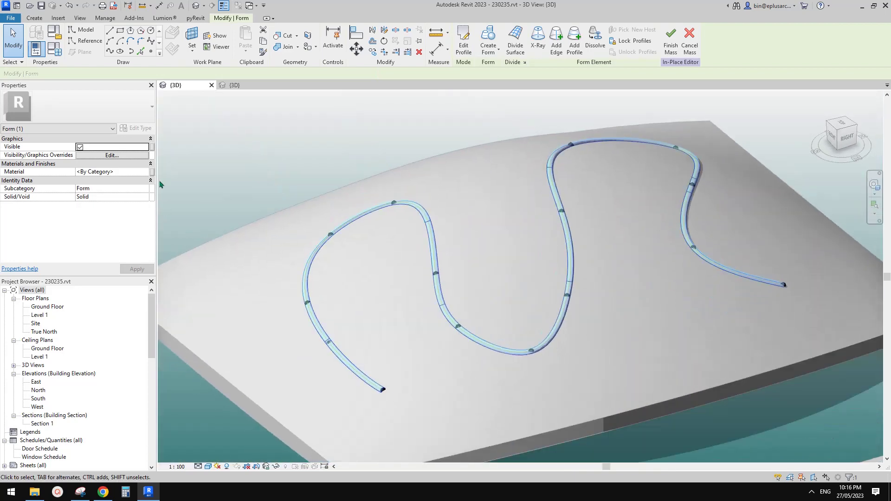
shift+middle_drag(467, 251, 523, 223)
click(705, 150)
mouse_move(737, 198)
shift+middle_down()
mouse_move(731, 204)
mouse_move(726, 192)
shift+middle_up()
click(463, 43)
shift+middle_drag(717, 115, 620, 213)
Start another in-place model in the Mass category named Mass 3
click(41, 18)
click(110, 48)
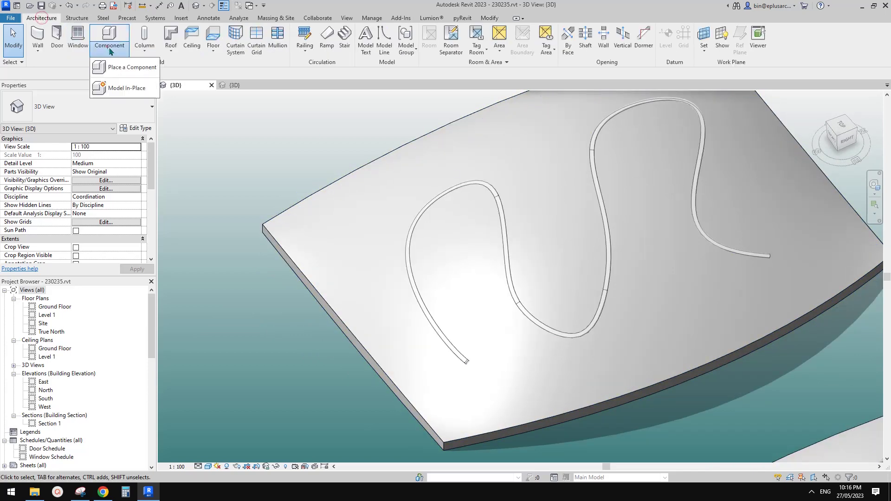
click(131, 85)
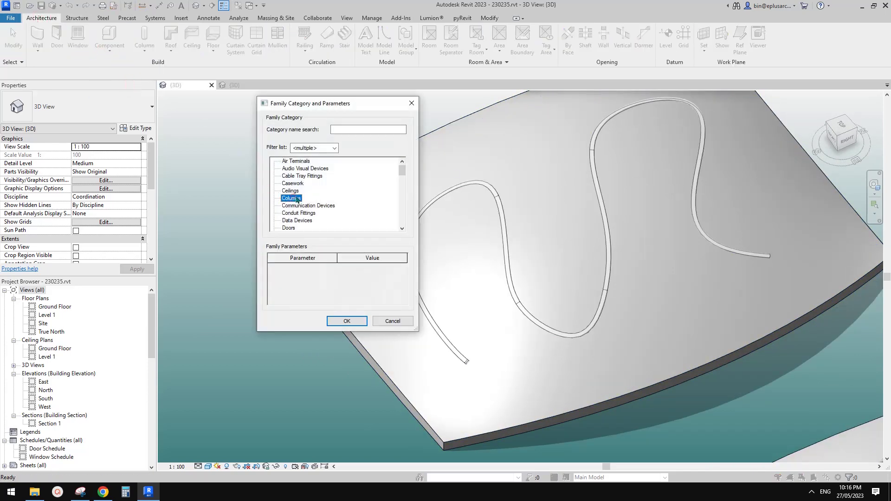
key(m)
click(359, 322)
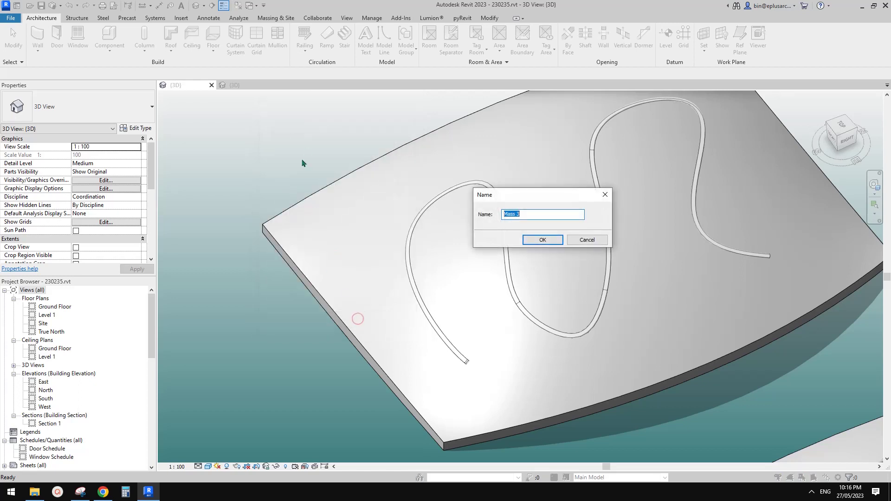
click(543, 240)
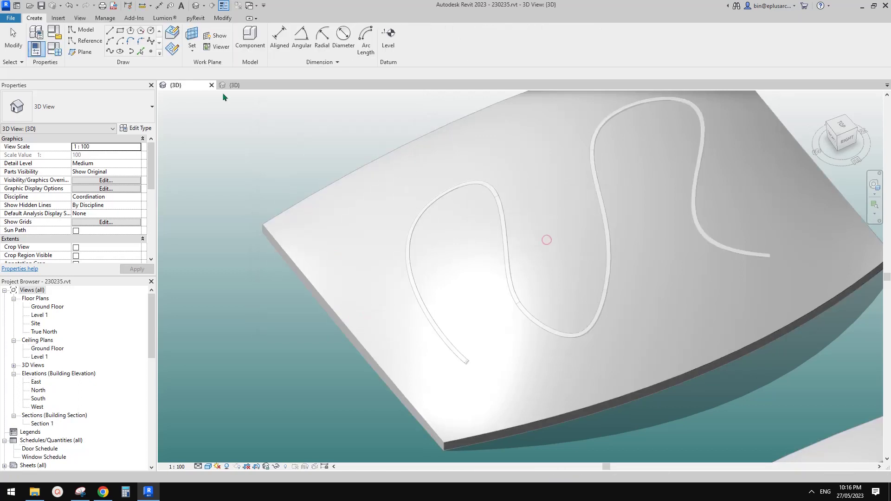
Draw a two-point reference line across the length of the copied roof with Follow Surface enabled
click(85, 41)
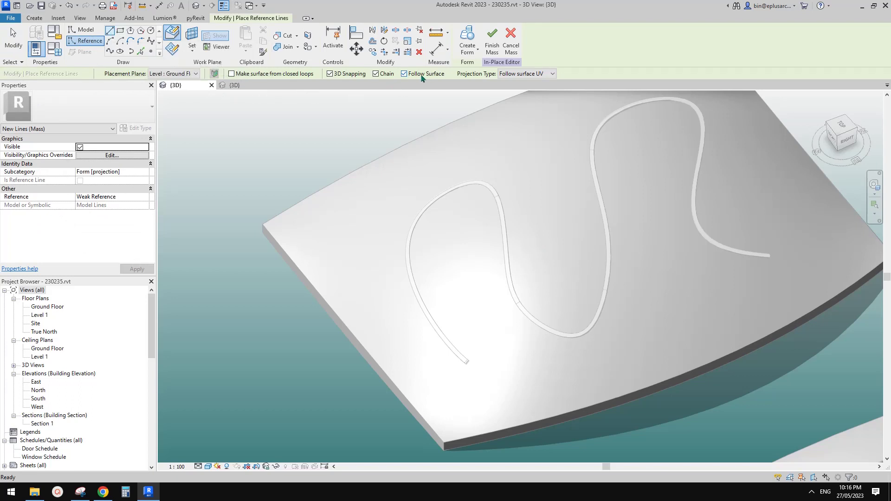
click(351, 229)
middle_drag(690, 231, 590, 235)
click(748, 246)
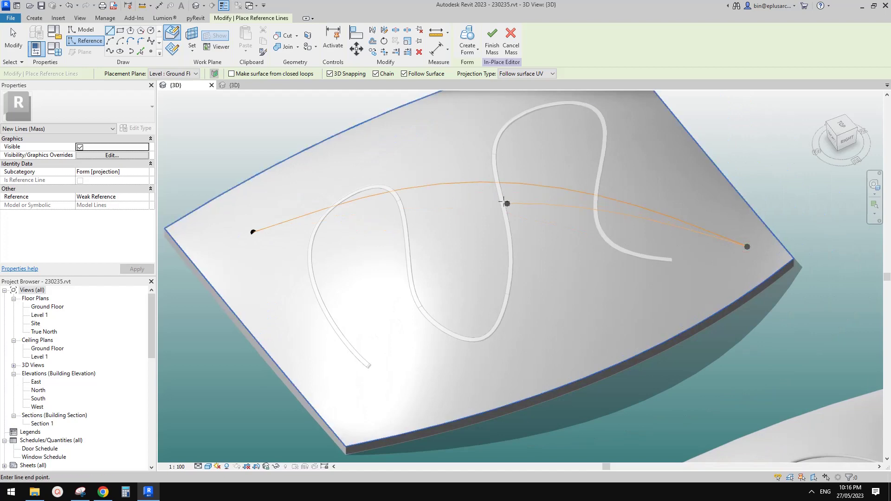
shift+middle_drag(577, 243, 453, 145)
shift+middle_drag(534, 205, 561, 315)
Place a reference point on the new line near one end and set its plane as the circle's work plane
click(150, 52)
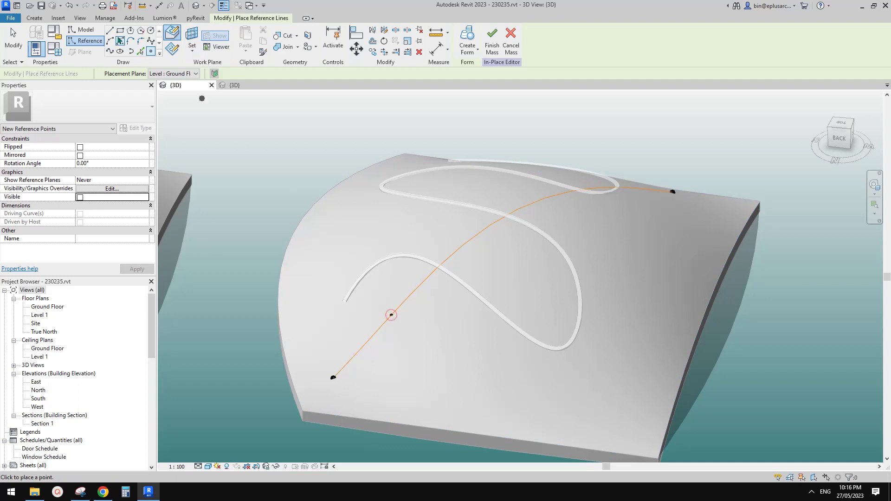
click(151, 31)
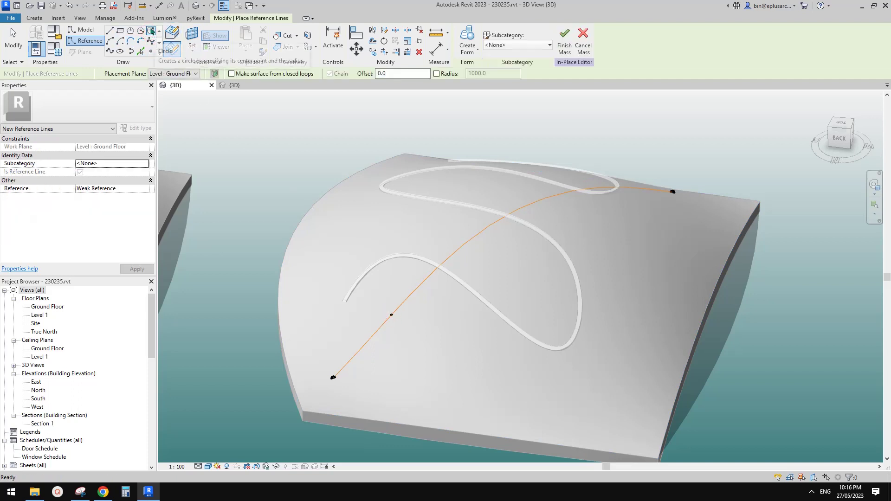
click(192, 37)
click(392, 315)
shift+middle_drag(394, 315, 428, 264)
scroll(425, 263, up, 2)
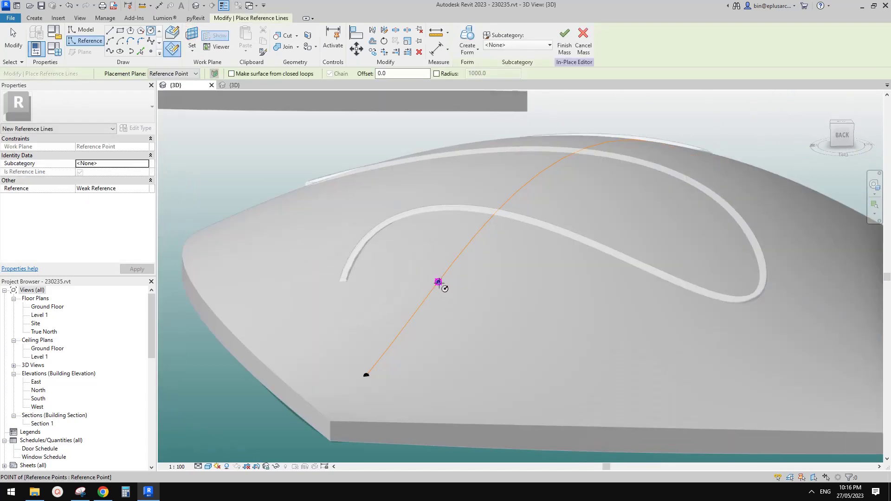
Draw a reference circle with a radius of 30 centred on the reference point of the two-point line
click(439, 283)
click(442, 272)
text(30)
key(Return)
key(Escape)
Create a solid tube form from the circle and the two-point reference line
scroll(444, 283, up, 2)
click(437, 279)
ctrl+click(441, 270)
click(471, 38)
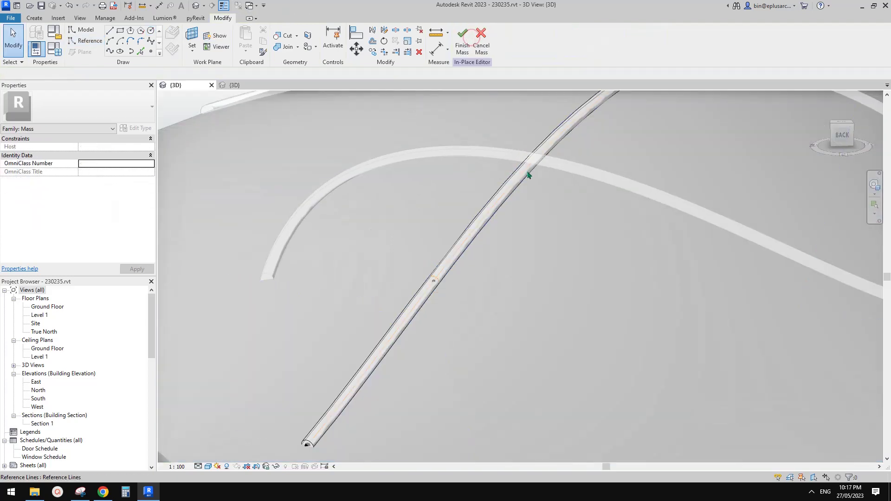
scroll(525, 166, down, 3)
scroll(501, 208, down, 3)
shift+middle_drag(500, 208, 510, 234)
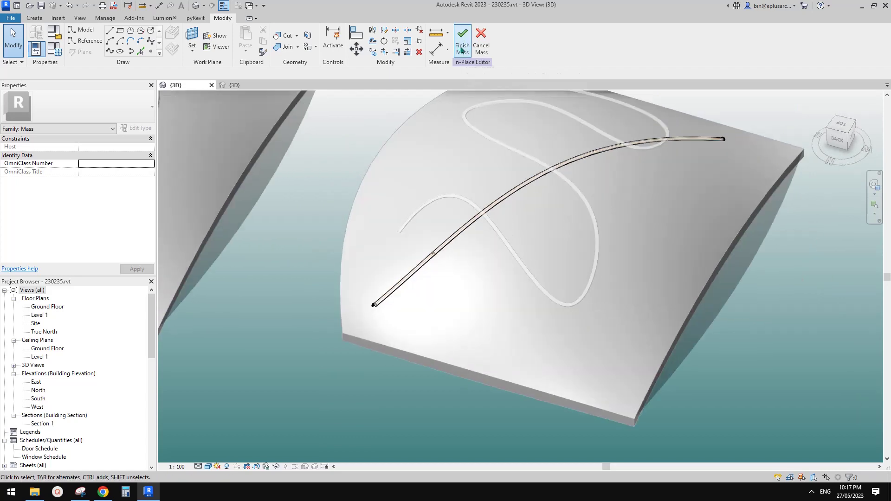
shift+middle_drag(568, 205, 599, 343)
Draw a second two-point reference line on the roof surface beside the new tube
click(86, 40)
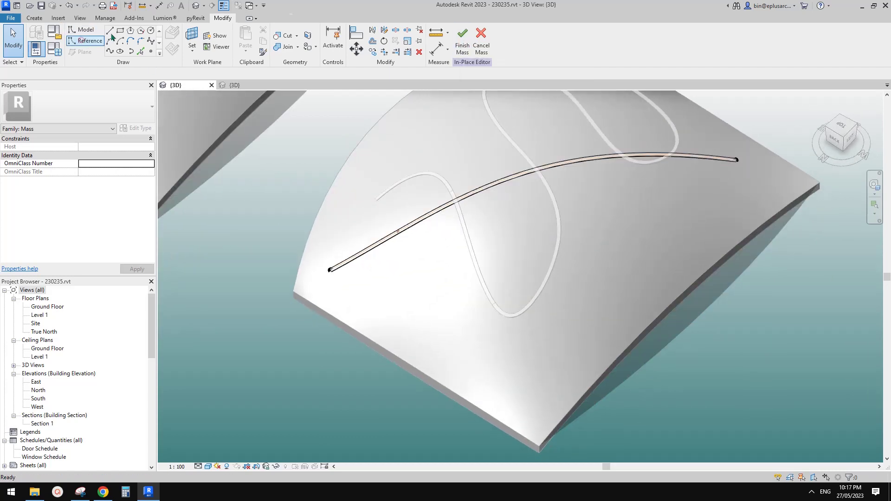
click(444, 313)
click(718, 175)
key(Escape)
shift+middle_drag(522, 259, 604, 264)
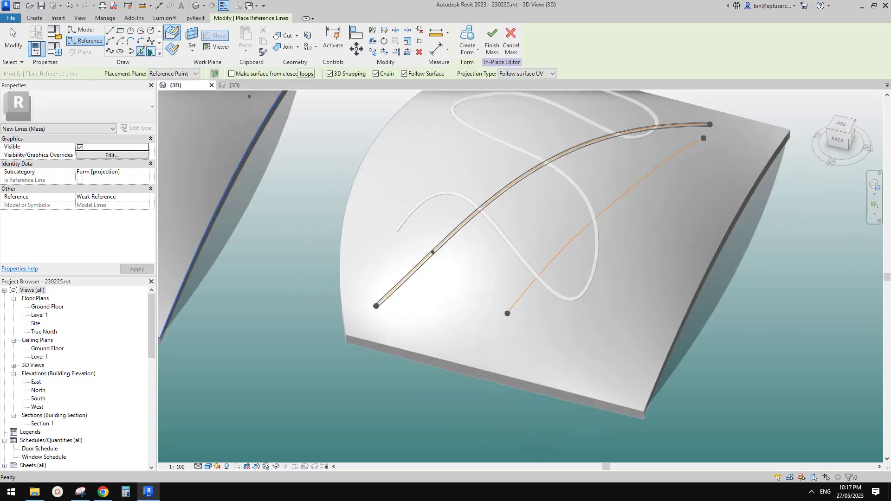
Place a reference point near the start of the second line and begin setting a work plane for a circle
click(150, 52)
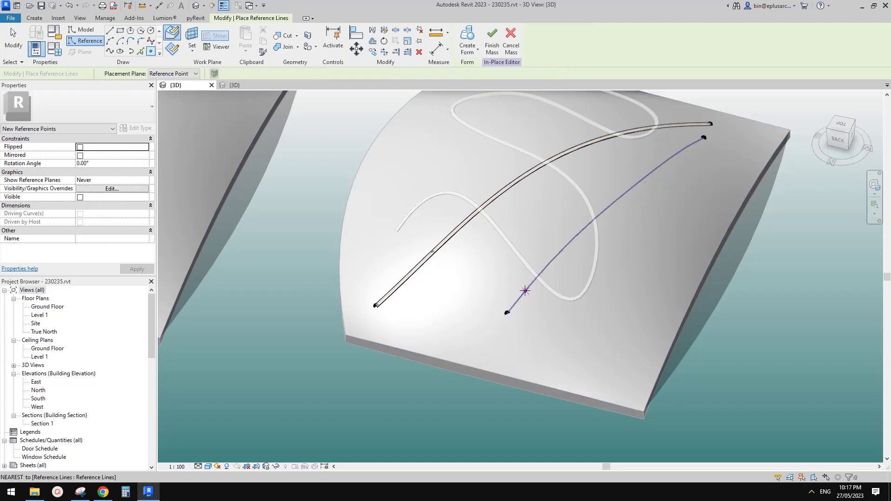
click(524, 290)
click(172, 48)
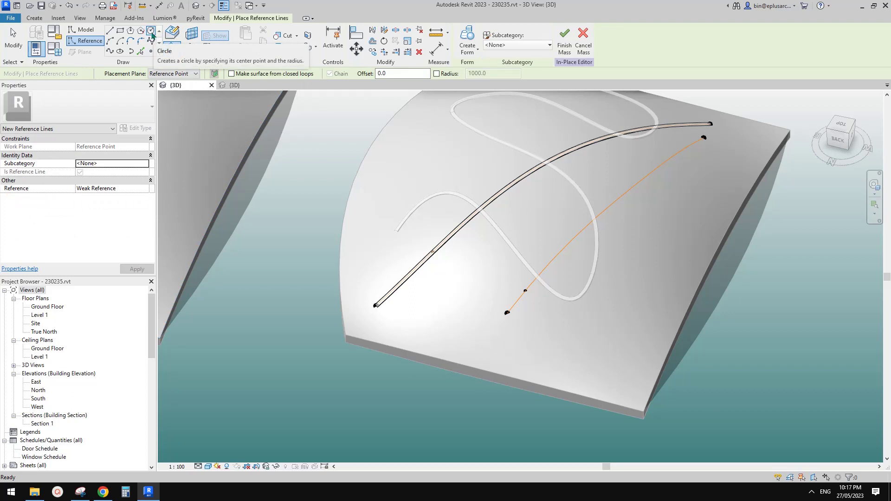
click(192, 39)
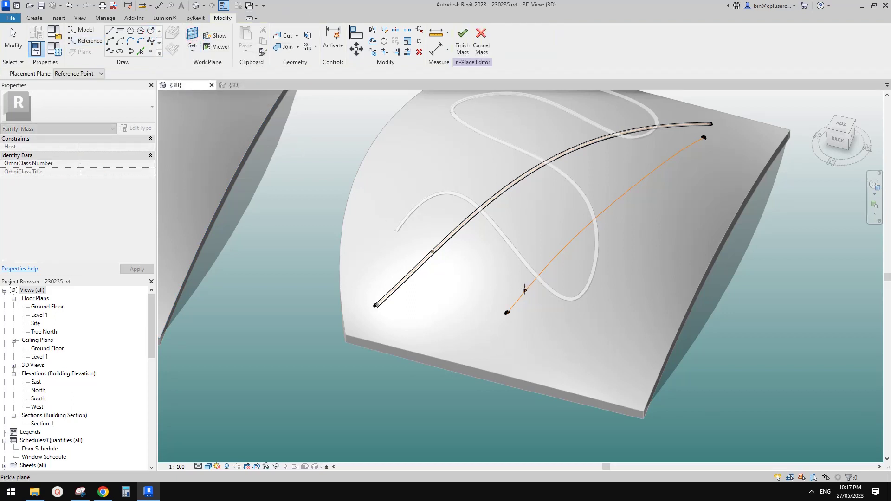
click(151, 41)
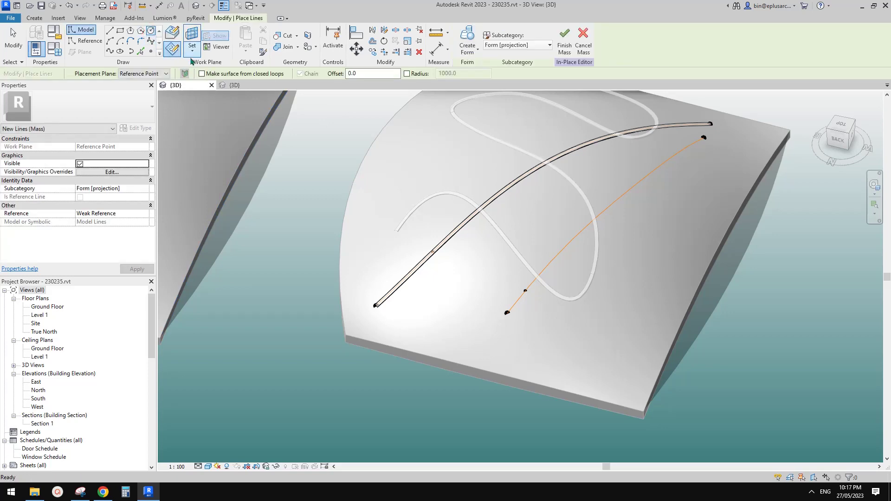
click(192, 39)
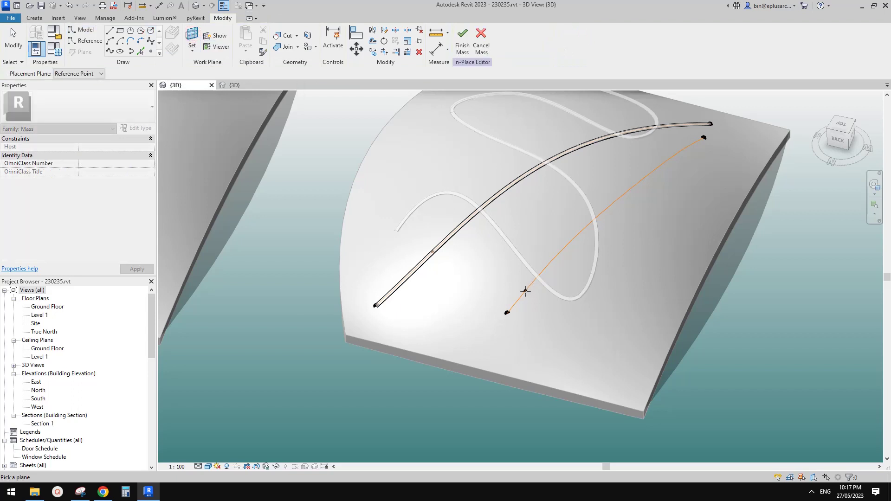
scroll(528, 292, up, 2)
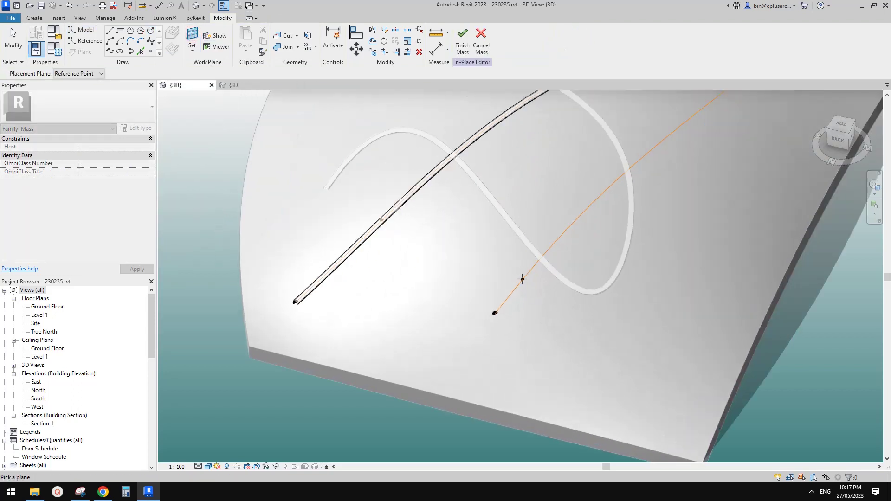
scroll(522, 279, down, 3)
scroll(515, 291, up, 3)
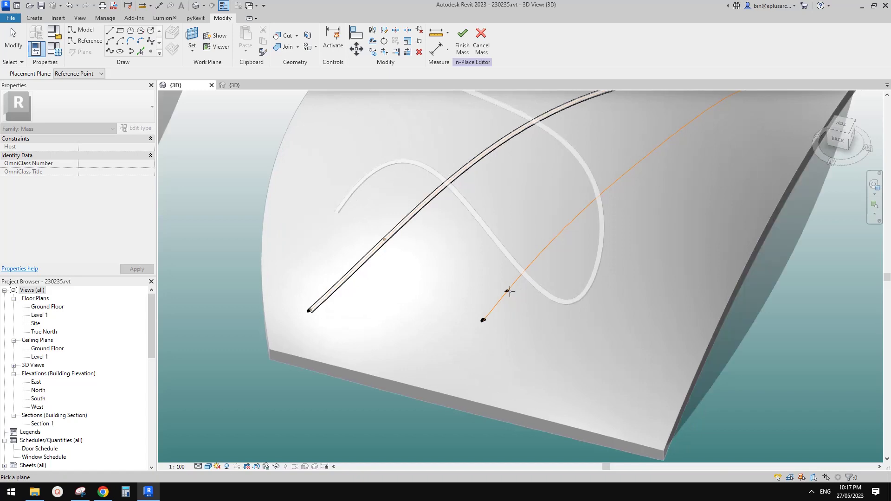
scroll(534, 280, down, 3)
scroll(542, 260, up, 2)
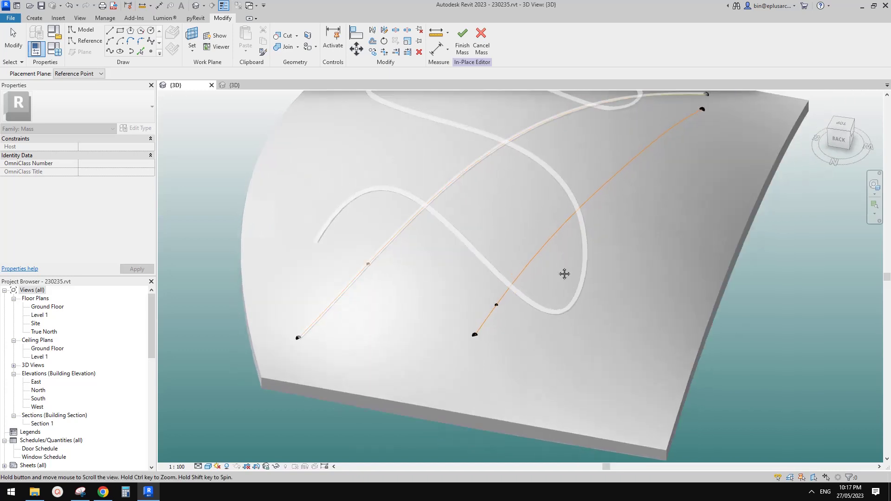
key(f)
scroll(541, 268, down, 1)
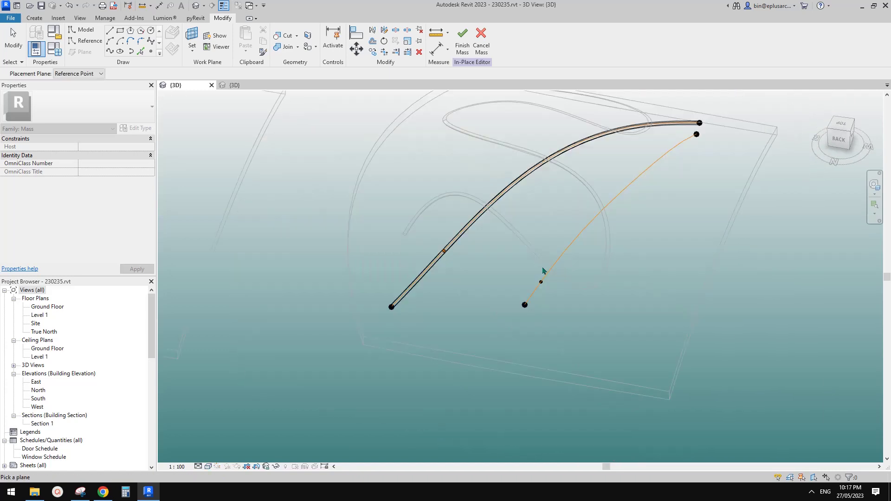
click(84, 43)
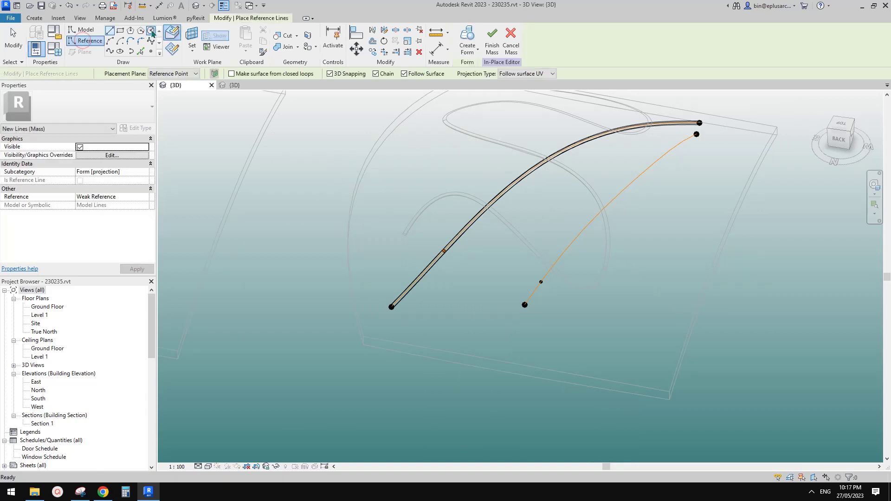
click(195, 42)
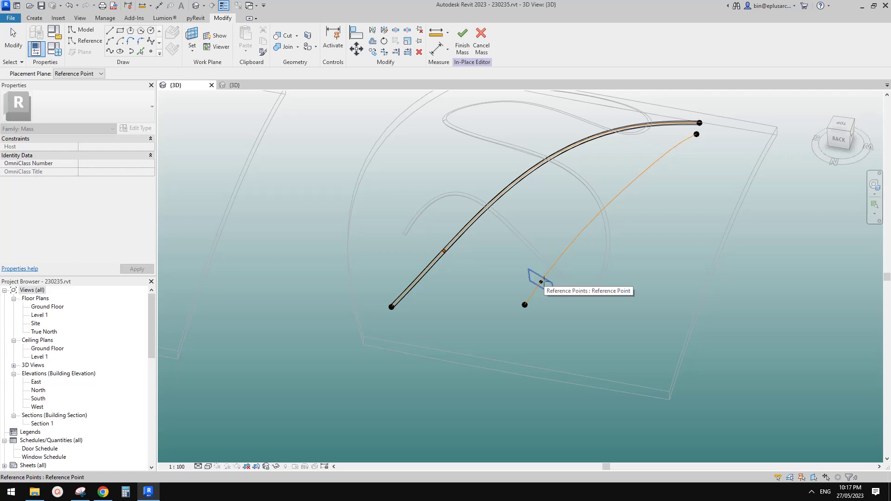
mouse_move(544, 282)
middle_down()
mouse_move(522, 304)
mouse_move(545, 284)
mouse_move(546, 292)
middle_up()
scroll(536, 292, up, 3)
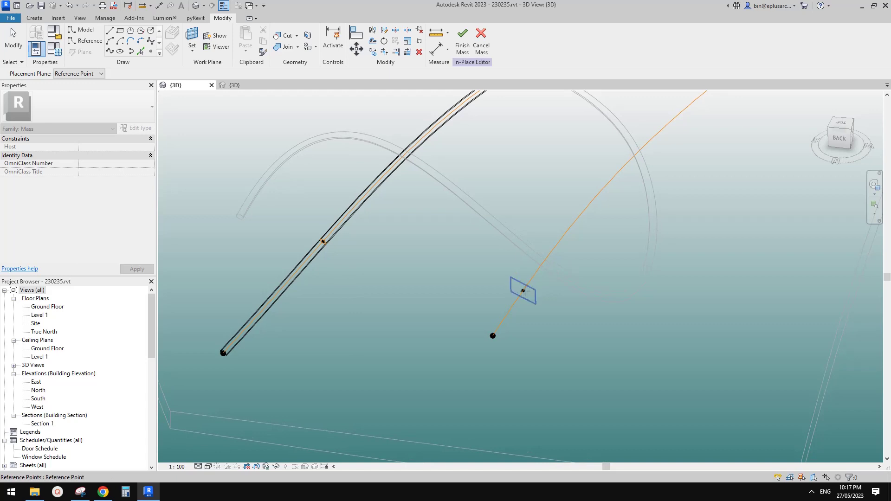
middle_drag(523, 291, 510, 285)
scroll(512, 286, down, 3)
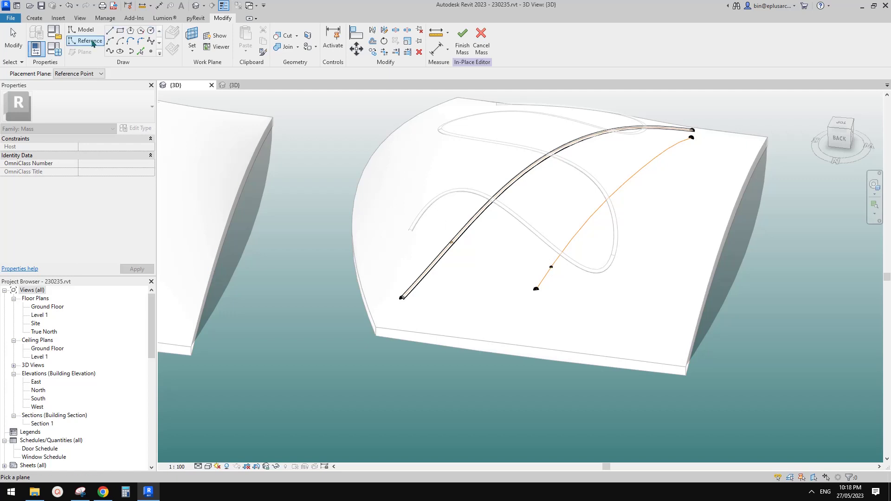
click(91, 42)
click(193, 40)
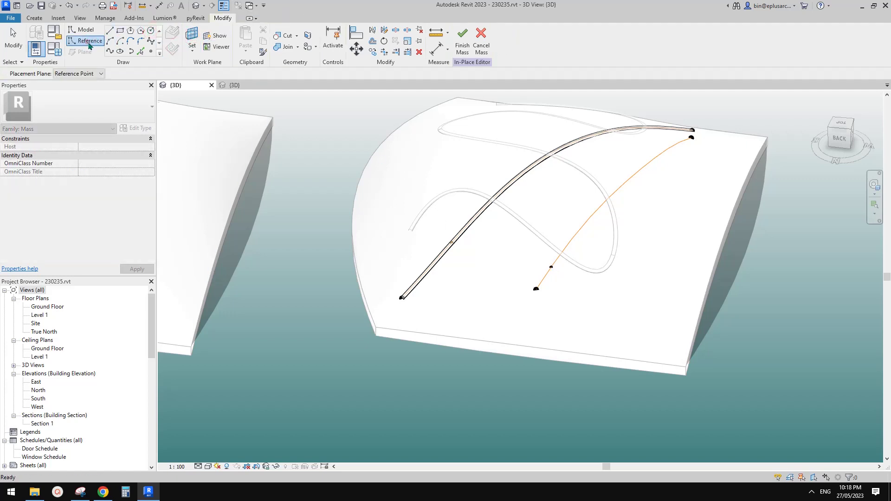
Show the view in wireframe and draw a reference circle of radius 30 centred on the second line's reference point
click(90, 45)
middle_drag(567, 255, 557, 267)
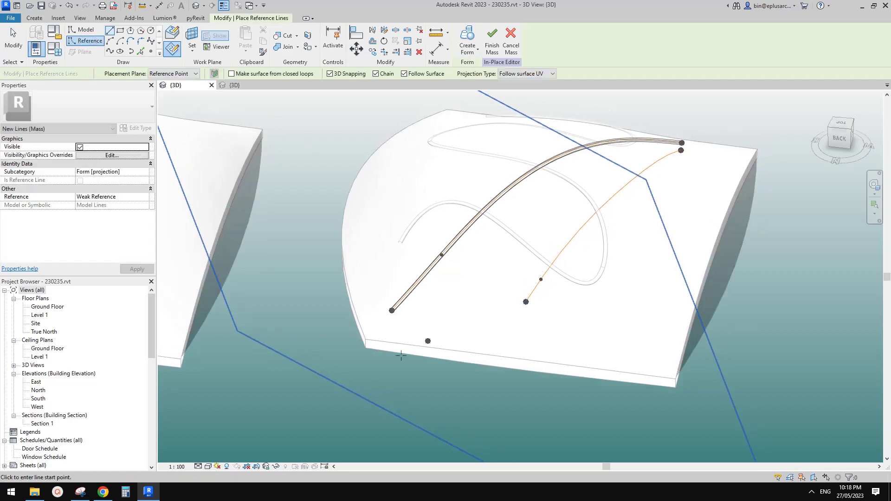
click(207, 467)
click(225, 421)
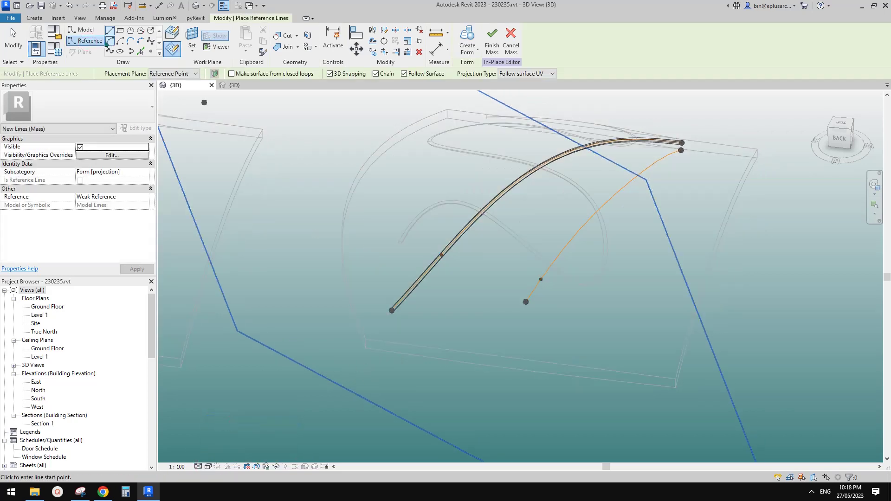
click(153, 32)
click(188, 33)
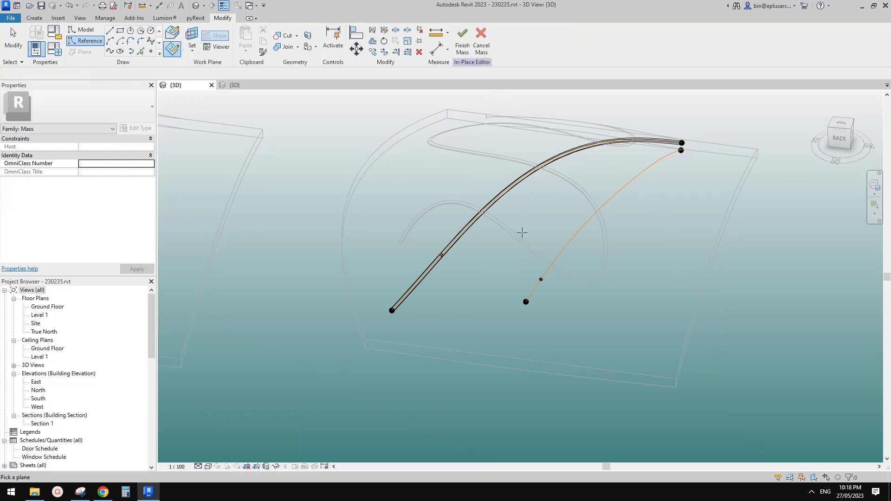
click(539, 280)
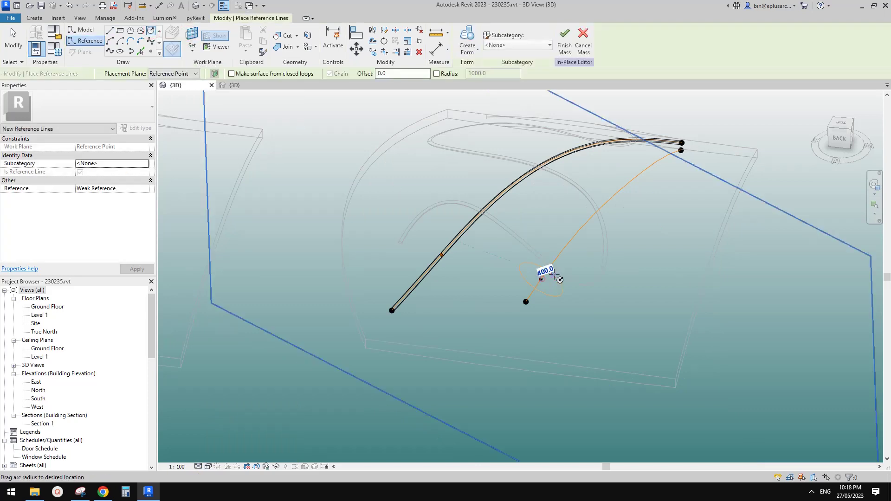
text(3)
click(638, 272)
key(Escape)
key(Escape)
Create a solid tube form from the new circle and the second two-point reference line
scroll(532, 278, up, 2)
click(551, 282)
ctrl+click(557, 274)
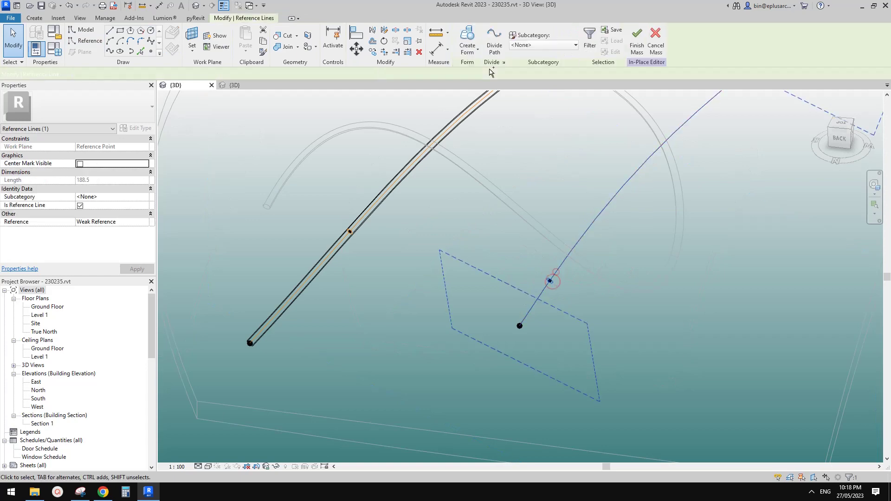
click(468, 39)
scroll(667, 181, down, 3)
middle_drag(653, 197, 593, 245)
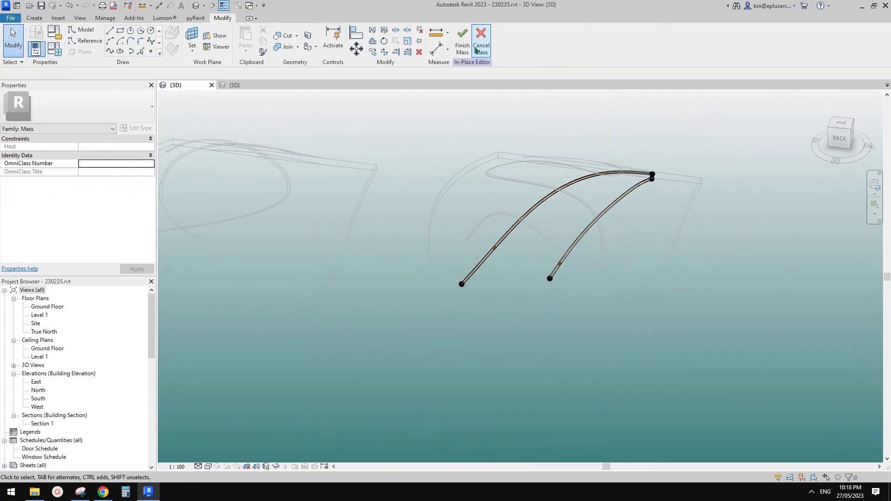
Finish the in-place mass and set the 3D view's visual style to shaded
click(462, 40)
shift+middle_drag(641, 170, 687, 264)
key(h)
key(l)
key(d)
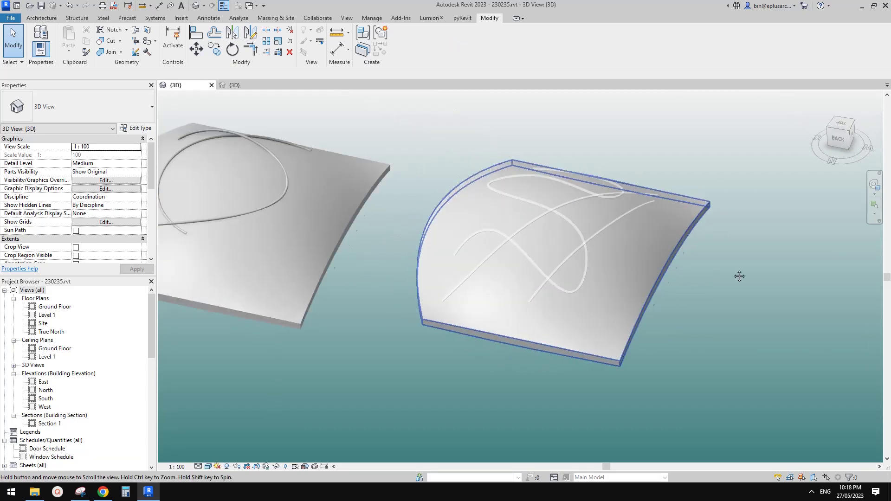
Examine how the three tubes follow the curved roof surface from several angles
mouse_move(739, 274)
shift+middle_down()
mouse_move(633, 235)
mouse_move(589, 156)
mouse_move(650, 261)
shift+middle_up()
scroll(651, 260, up, 6)
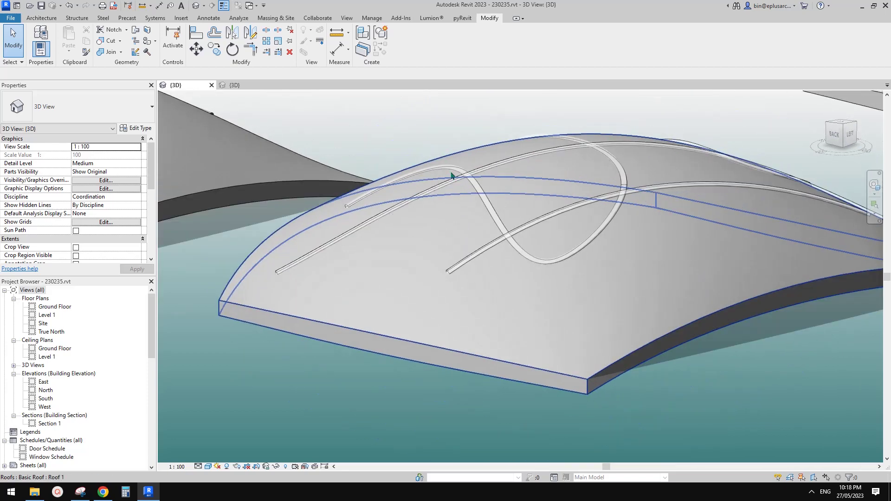
click(451, 173)
middle_drag(432, 206, 524, 246)
click(578, 265)
scroll(524, 246, down, 1)
middle_drag(581, 234, 574, 234)
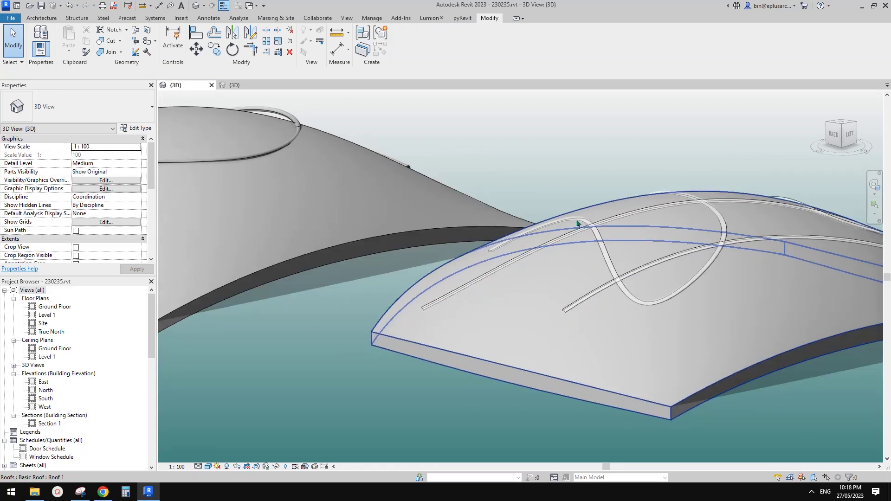
shift+middle_drag(462, 174, 386, 108)
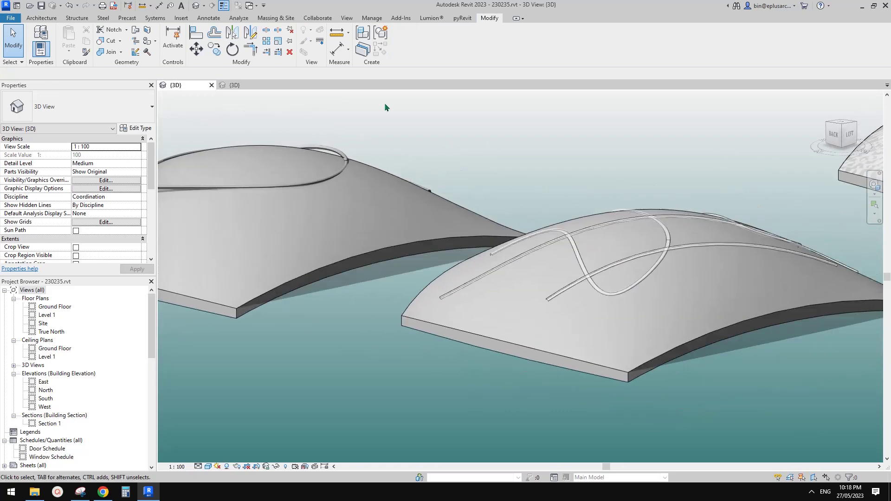
Search the project materials for "default form" and set the Default Form material's transparency to 0
click(367, 18)
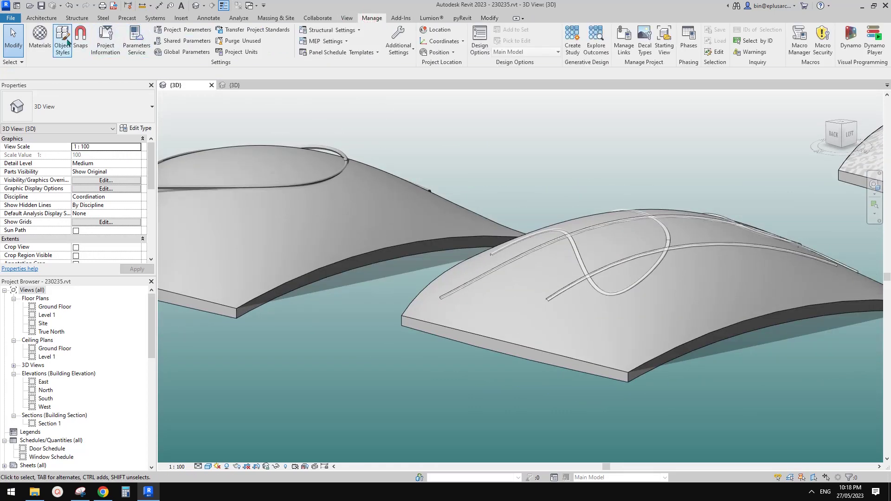
click(39, 39)
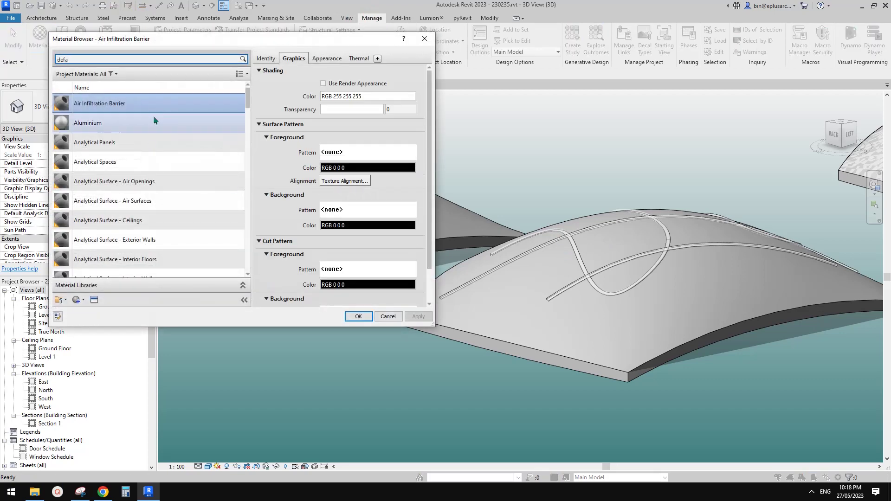
text(default m)
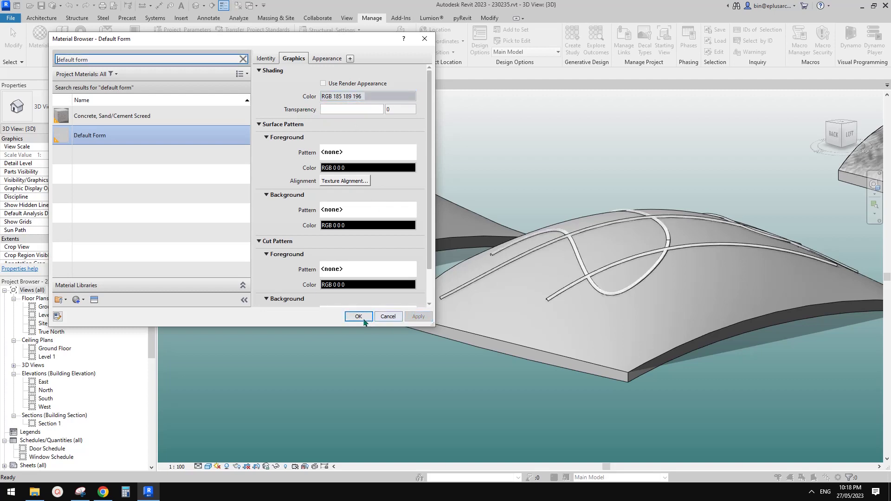
click(359, 316)
Edit the spline tube mass in place to check the material assigned to its form, and finish the mass
scroll(622, 223, up, 5)
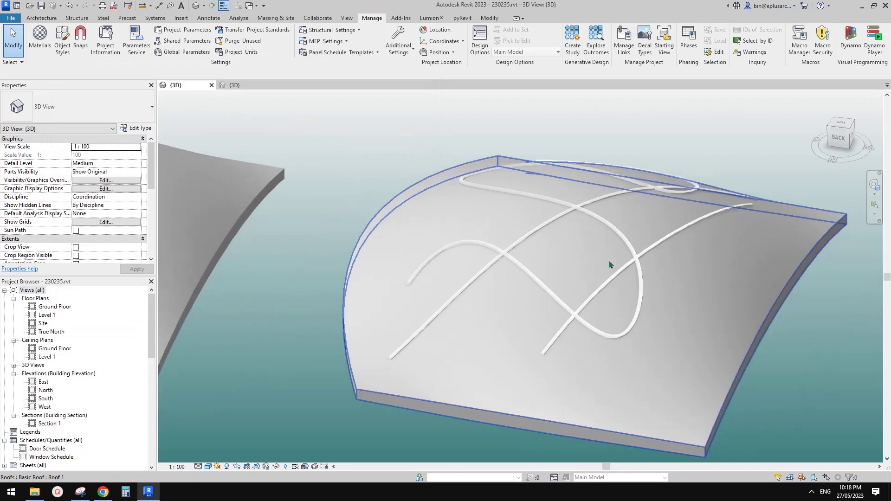
shift+middle_drag(610, 264, 677, 226)
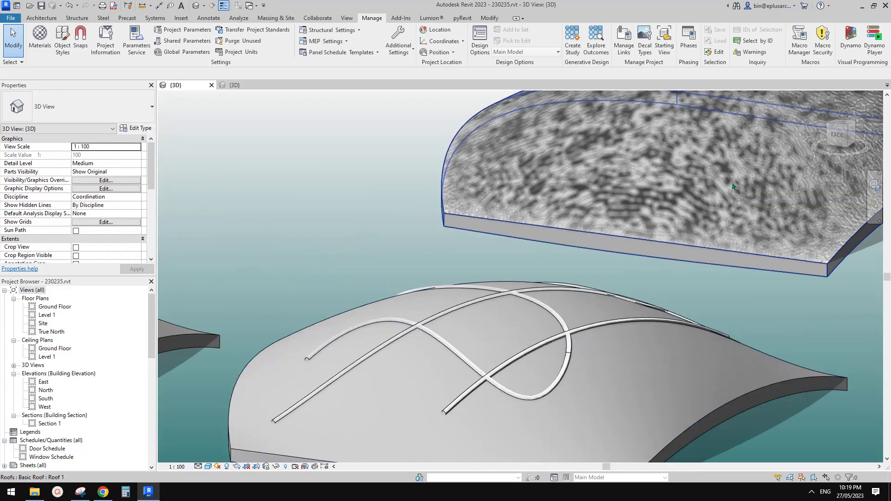
middle_drag(733, 183, 591, 290)
scroll(599, 275, down, 5)
scroll(604, 281, up, 6)
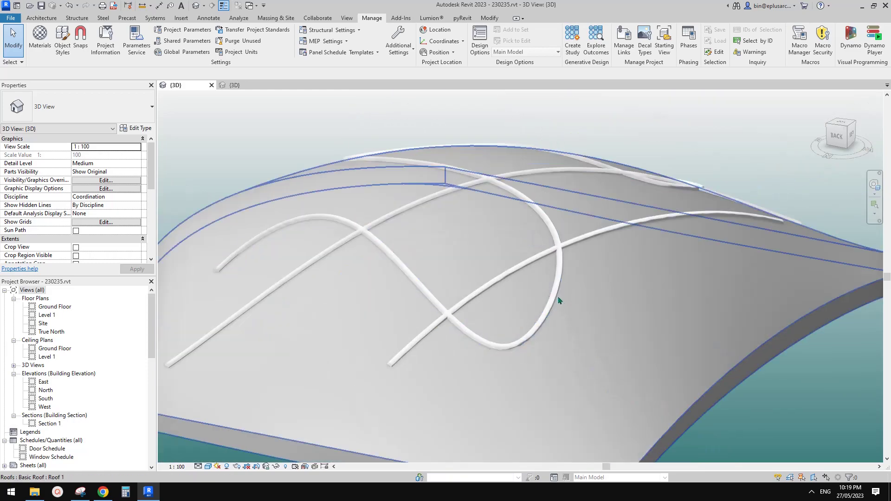
click(559, 301)
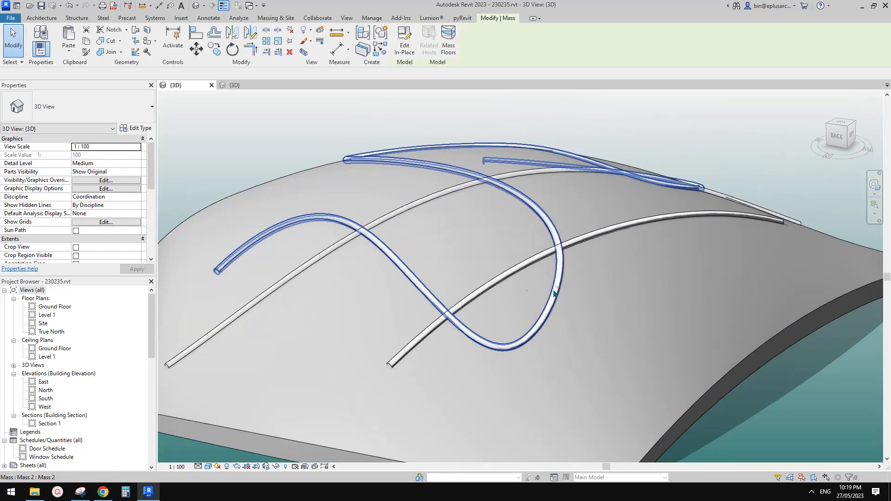
click(404, 42)
click(560, 267)
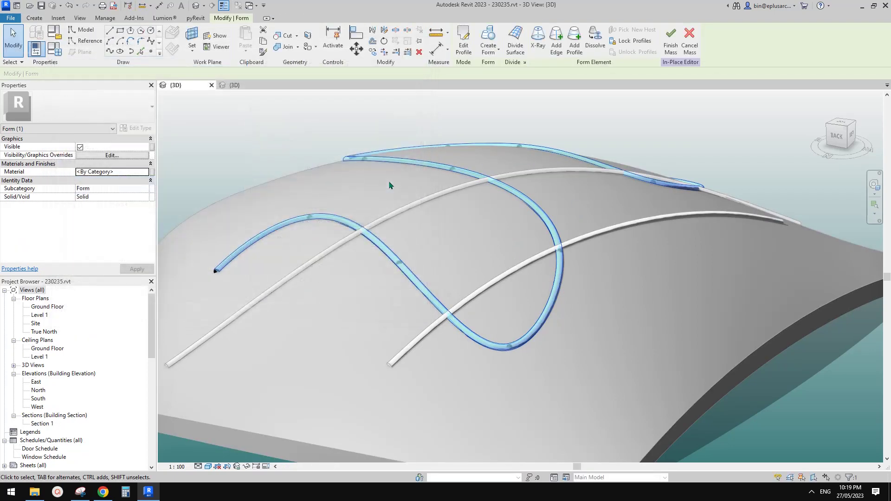
click(468, 225)
middle_drag(419, 97, 467, 105)
click(465, 46)
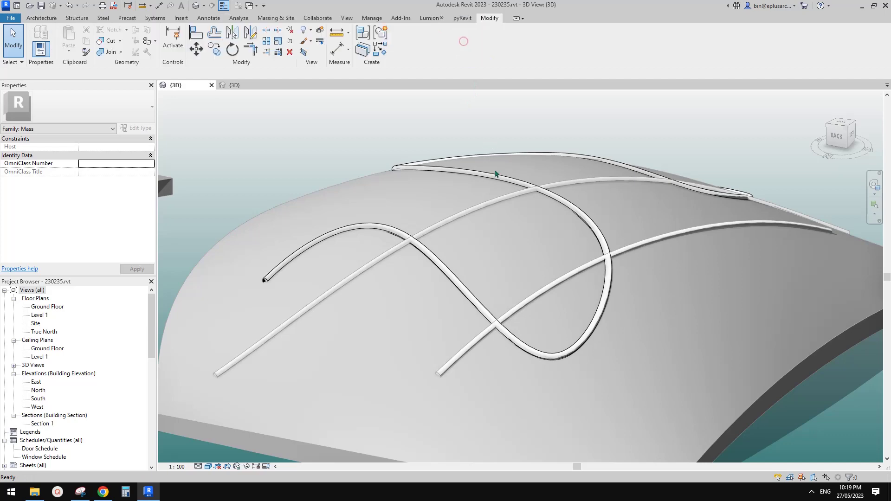
Look over the roof with the tubes and switch to YouTube Studio in Chrome to review the viewer comments
scroll(504, 203, down, 3)
middle_drag(583, 215, 582, 257)
scroll(665, 293, down, 2)
middle_drag(665, 293, 715, 327)
scroll(625, 274, down, 2)
shift+middle_drag(617, 283, 799, 292)
scroll(509, 298, down, 1)
click(102, 493)
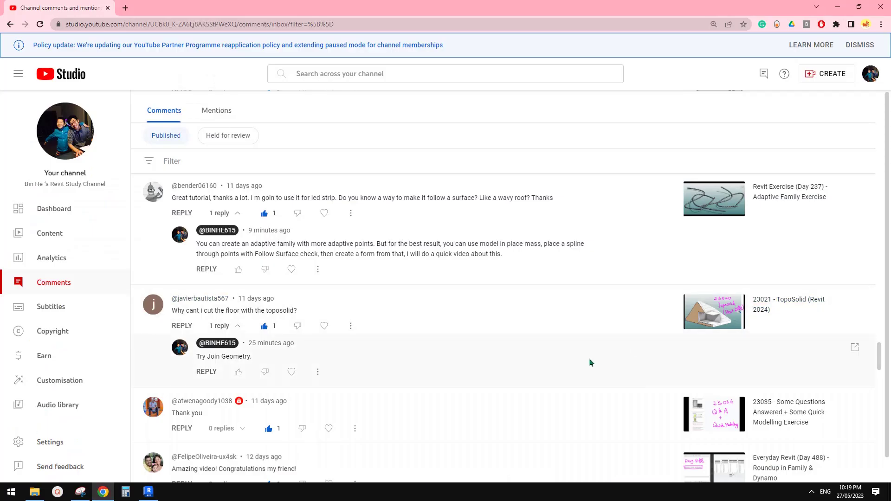
Return to Revit and review the curved roofs together with the curtain wall and louvre examples
click(149, 493)
scroll(505, 296, down, 2)
middle_drag(505, 296, 526, 353)
click(629, 289)
mouse_move(676, 315)
shift+middle_down()
mouse_move(650, 325)
mouse_move(640, 342)
mouse_move(676, 314)
mouse_move(658, 305)
mouse_move(613, 312)
mouse_move(804, 316)
mouse_move(661, 334)
mouse_move(661, 322)
mouse_move(453, 314)
mouse_move(670, 313)
shift+middle_up()
scroll(670, 314, up, 5)
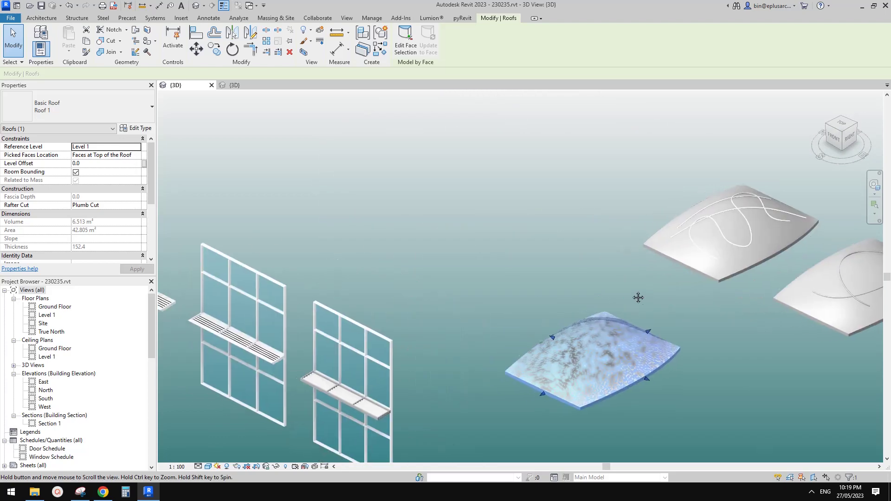
scroll(606, 286, down, 3)
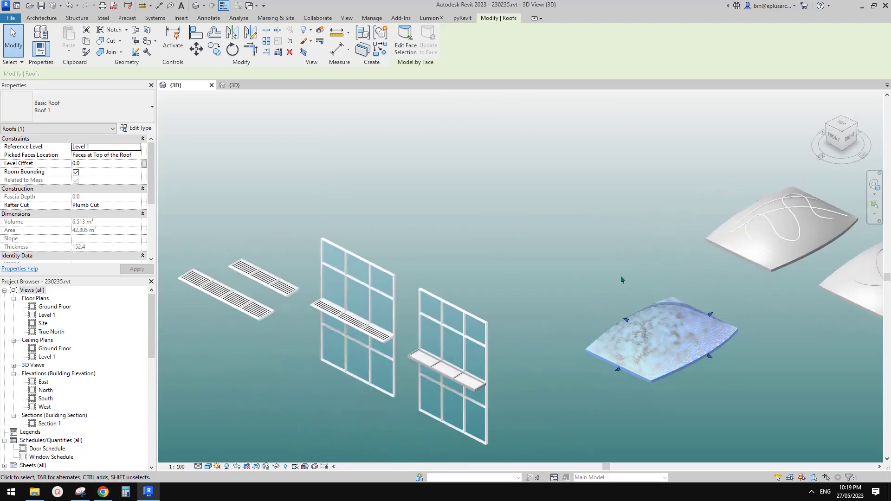
scroll(358, 307, up, 2)
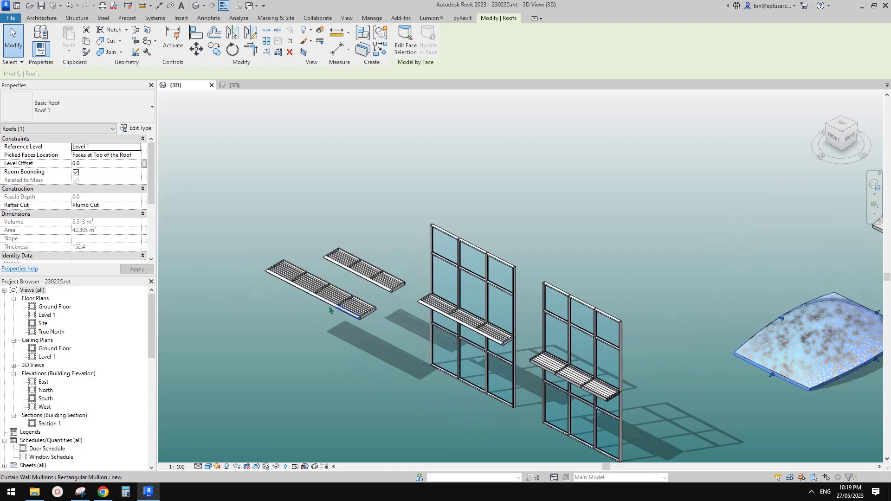
middle_drag(647, 299, 353, 270)
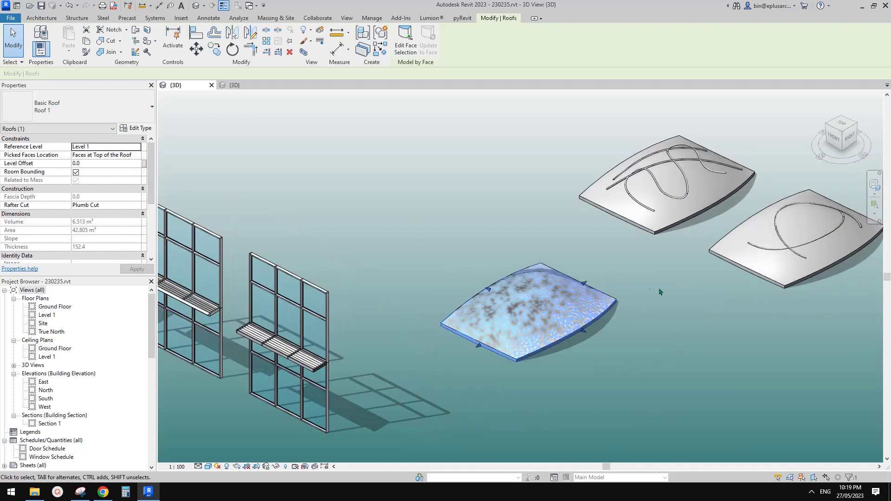
Clear the roof selection and inspect the surface of the curved roof without tubes up close
click(660, 289)
scroll(616, 324, up, 5)
scroll(616, 324, down, 3)
scroll(618, 318, up, 3)
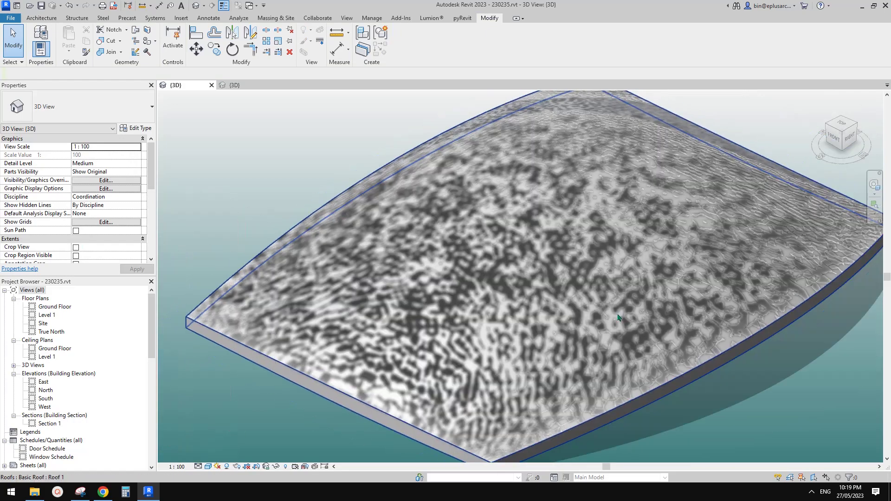
shift+middle_drag(827, 384, 730, 384)
scroll(730, 384, down, 4)
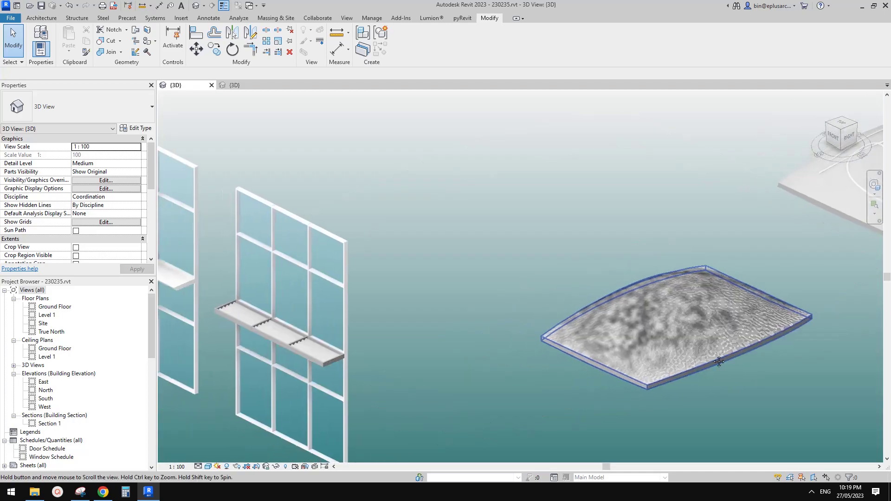